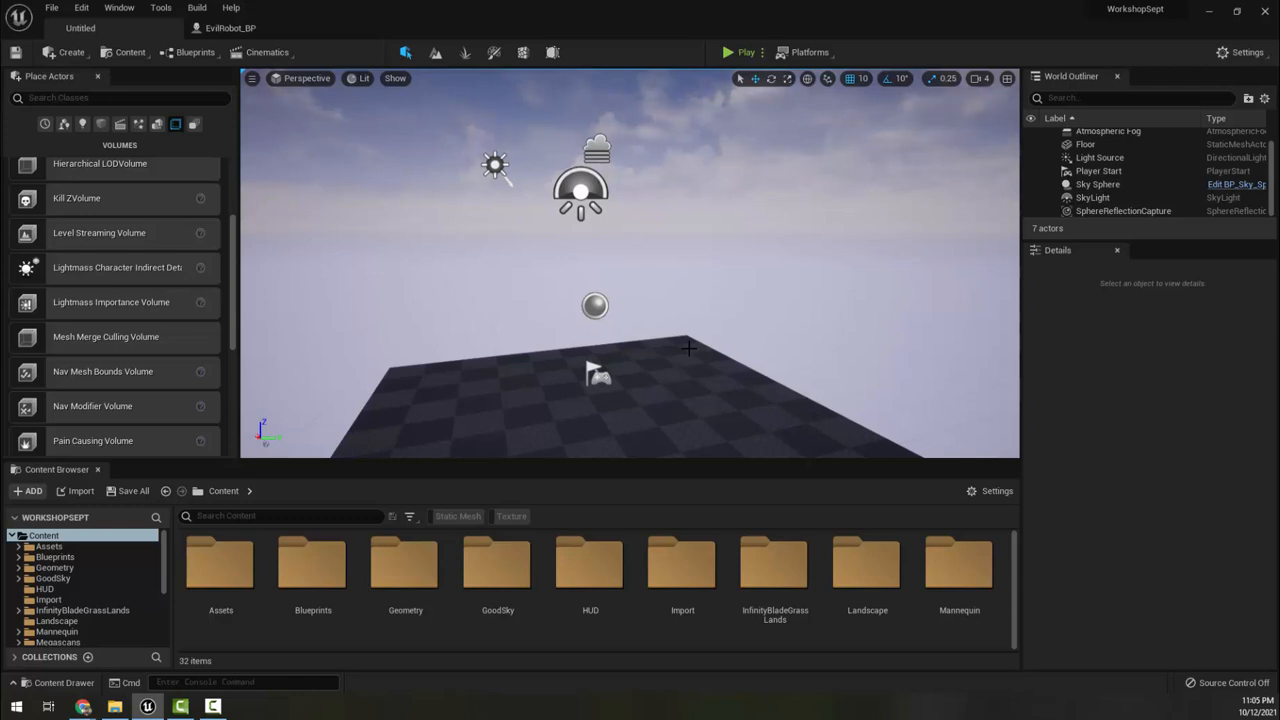
- Select the sky sphere and examine its default sky settings in the level's details
mouse_move(689, 348)
right_mouse_down()
mouse_move(735, 380)
mouse_move(699, 333)
right_mouse_up()
key("s")
key("w")
key("a")
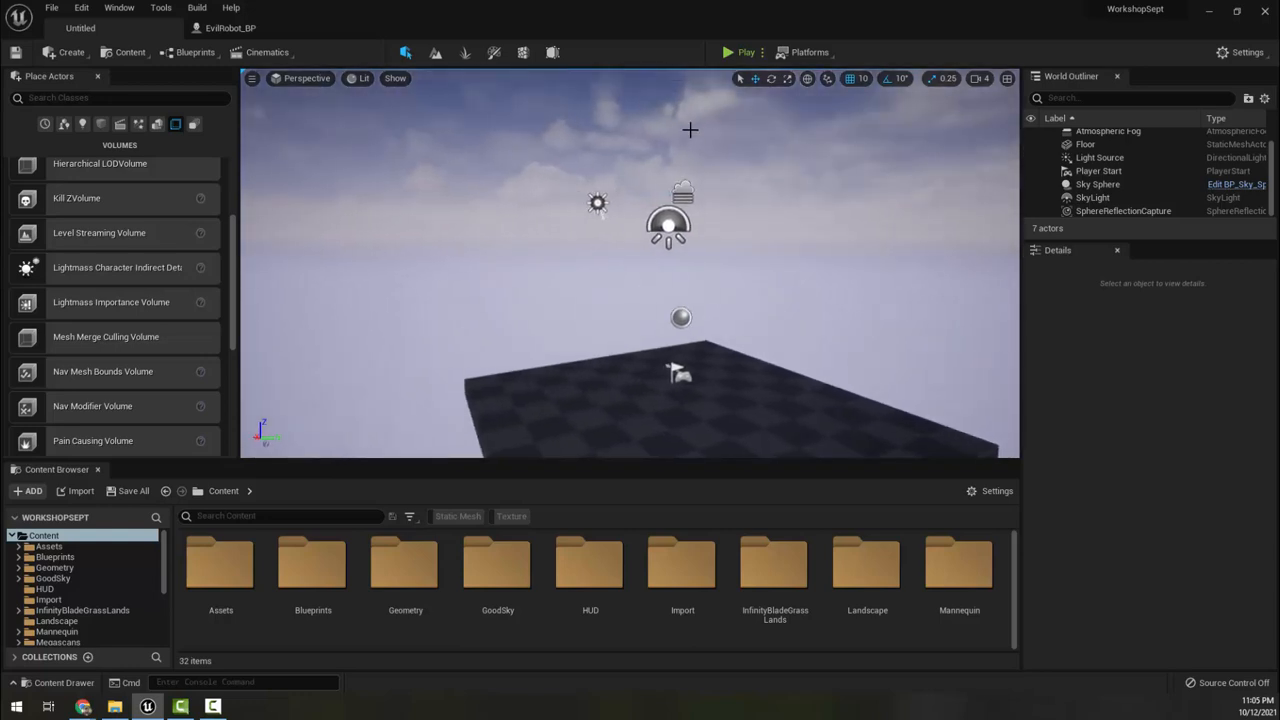
left_click(888, 152)
right_click_drag(768, 384, 792, 415)
key("d")
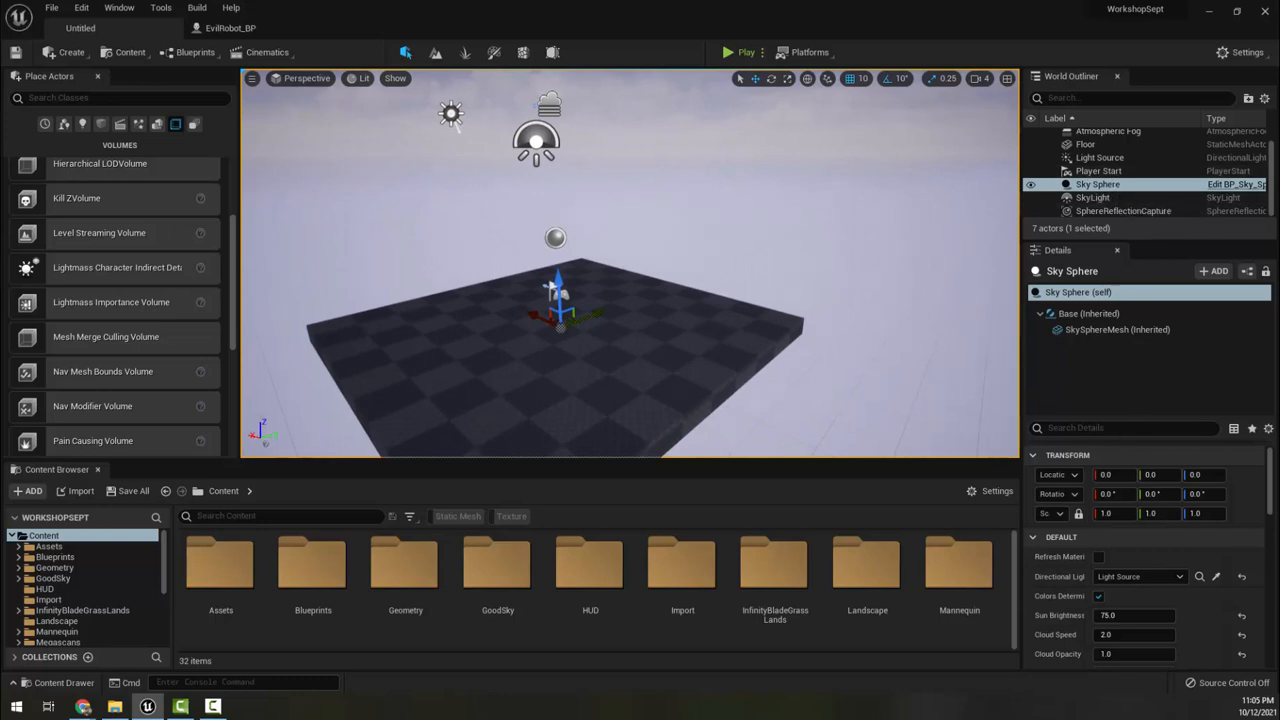
left_click_drag(1128, 417, 1128, 357)
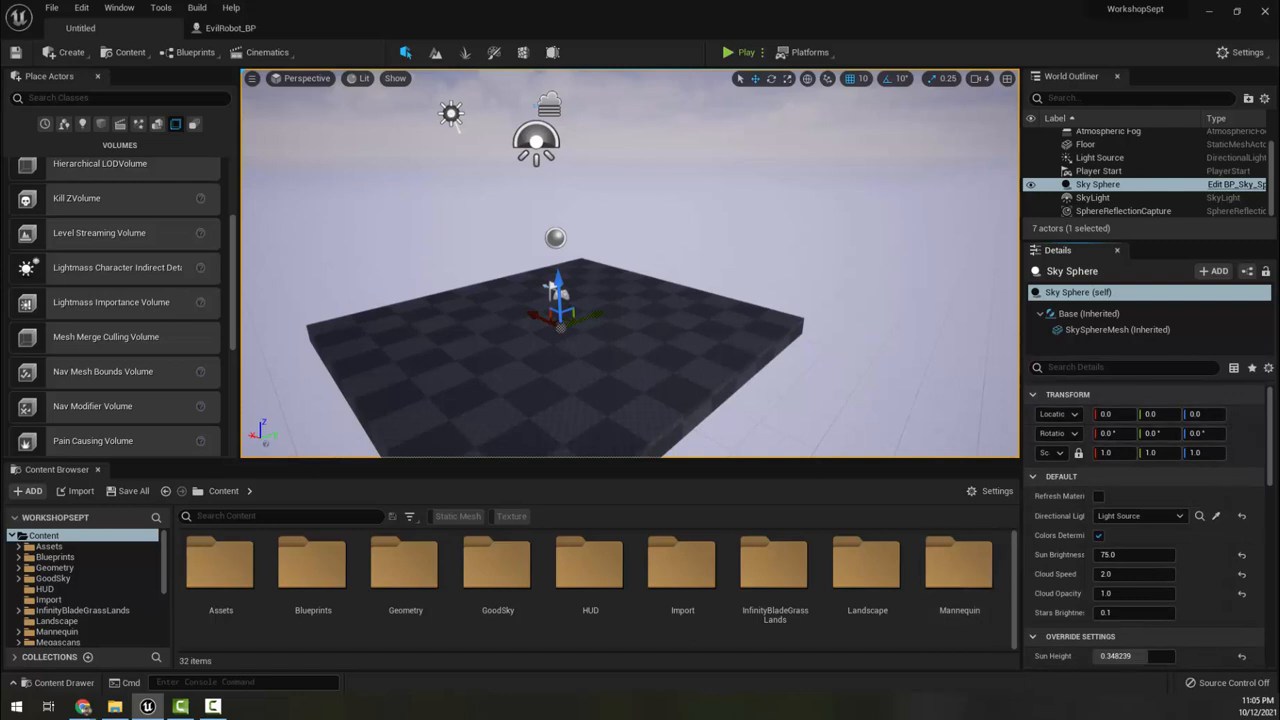
key("w")
mouse_move(663, 320)
right_mouse_down()
mouse_move(625, 375)
mouse_move(628, 335)
mouse_move(663, 320)
right_mouse_up()
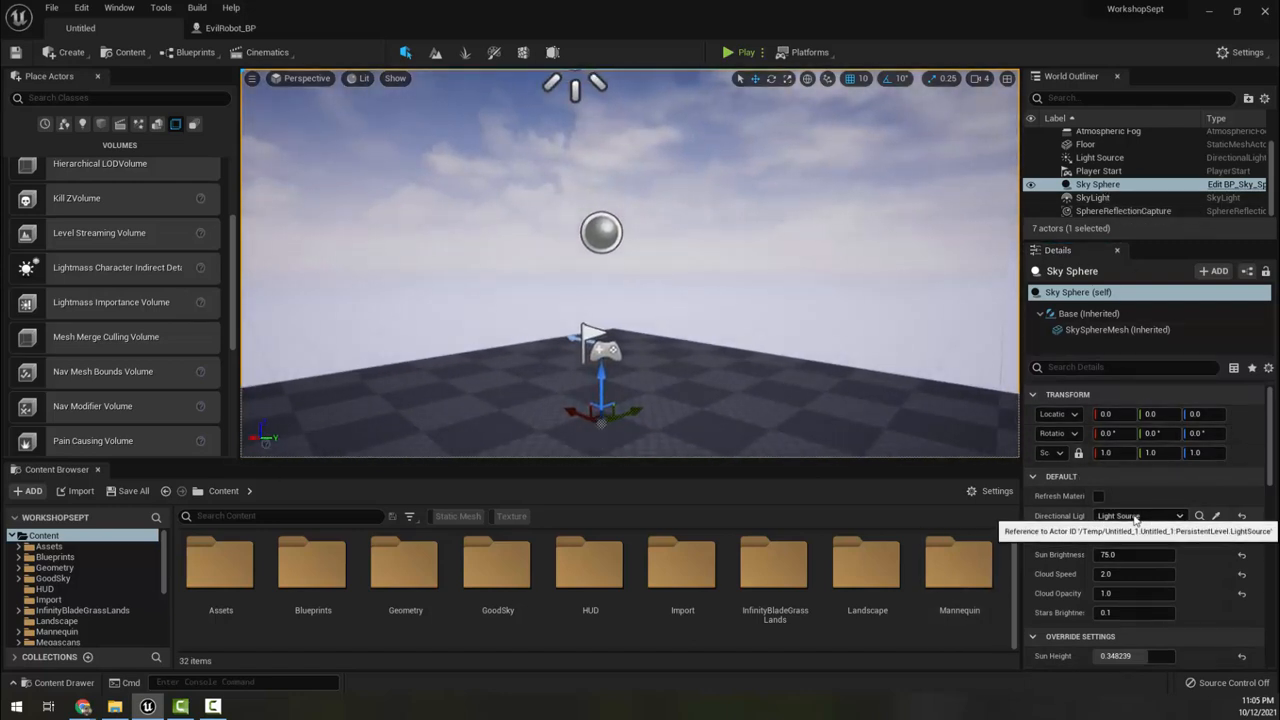
- Rotate the directional light source to about -18.2°, 19.6°, 32.6°
right_click_drag(635, 256, 880, 260)
key("s")
left_click(570, 237)
key("a")
mouse_move(732, 288)
right_mouse_down()
mouse_move(740, 306)
mouse_move(721, 278)
right_mouse_up()
key("w")
key("e")
left_click_drag(653, 237, 642, 280)
left_click_drag(638, 180, 638, 177)
mouse_move(638, 177)
right_mouse_down()
mouse_move(598, 270)
mouse_move(602, 224)
mouse_move(638, 177)
right_mouse_up()
key("s")
mouse_move(639, 326)
right_mouse_down()
mouse_move(598, 260)
mouse_move(676, 334)
mouse_move(648, 300)
mouse_move(639, 326)
right_mouse_up()
key("w")
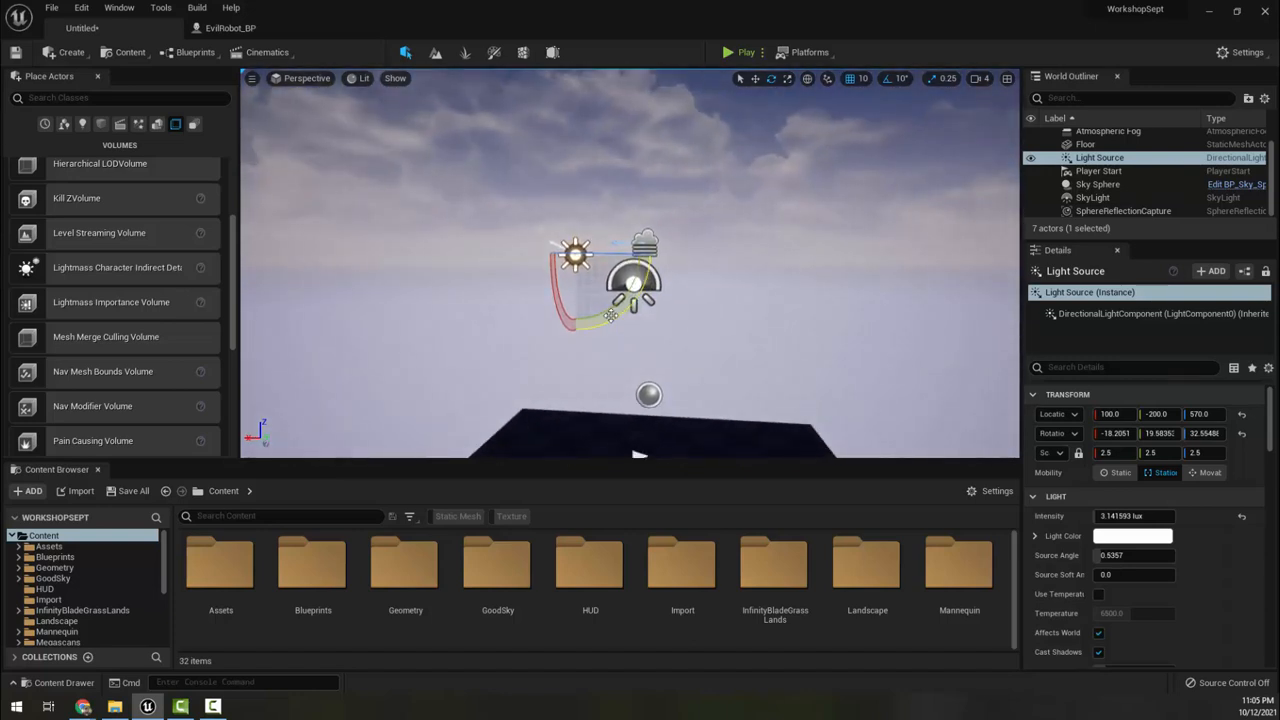
mouse_move(608, 319)
left_mouse_down()
mouse_move(632, 306)
mouse_move(609, 319)
left_mouse_up()
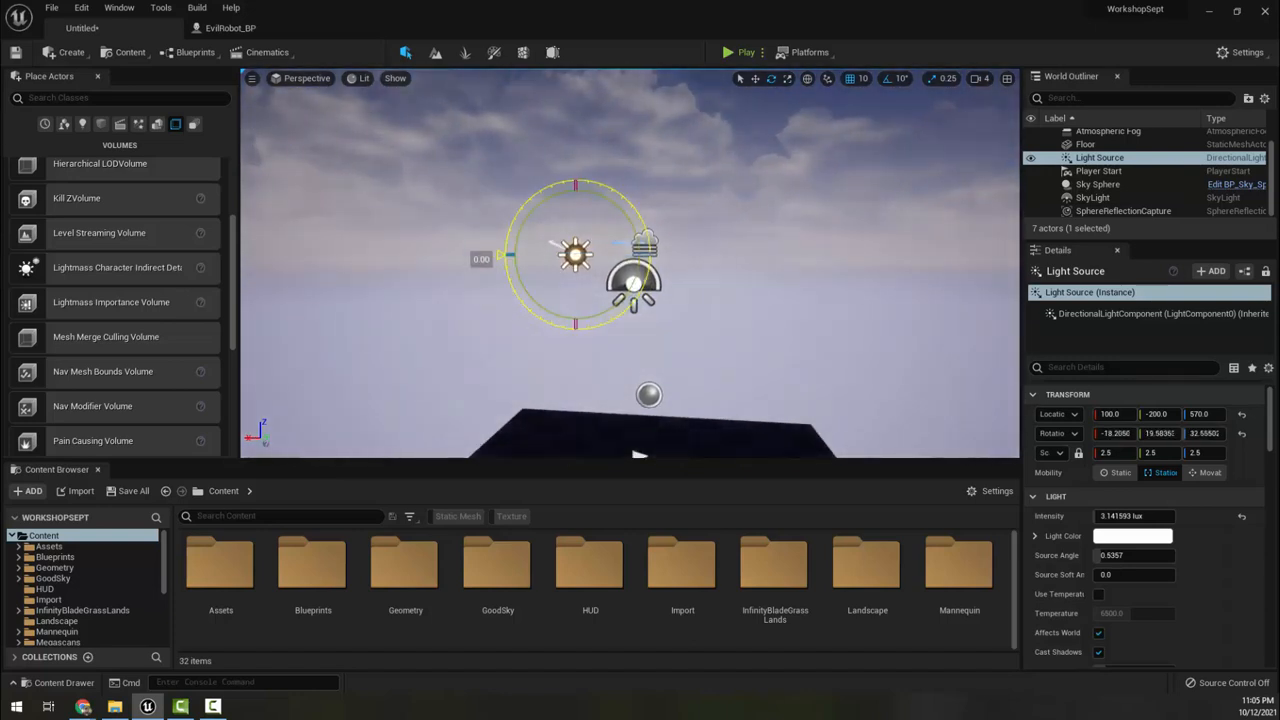
- Refresh the sky sphere's material to match the light's rotation, and look at the sun in the sky
left_click(707, 153)
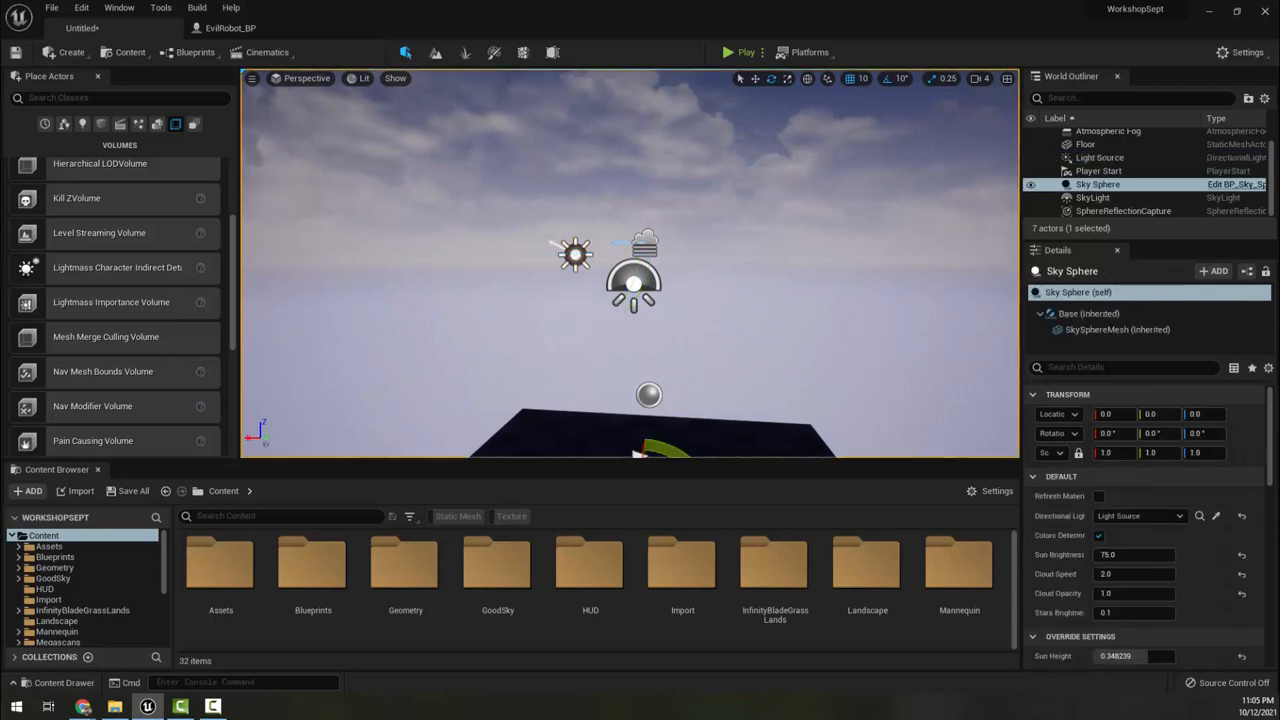
left_click(1101, 497)
right_click_drag(700, 320, 790, 322)
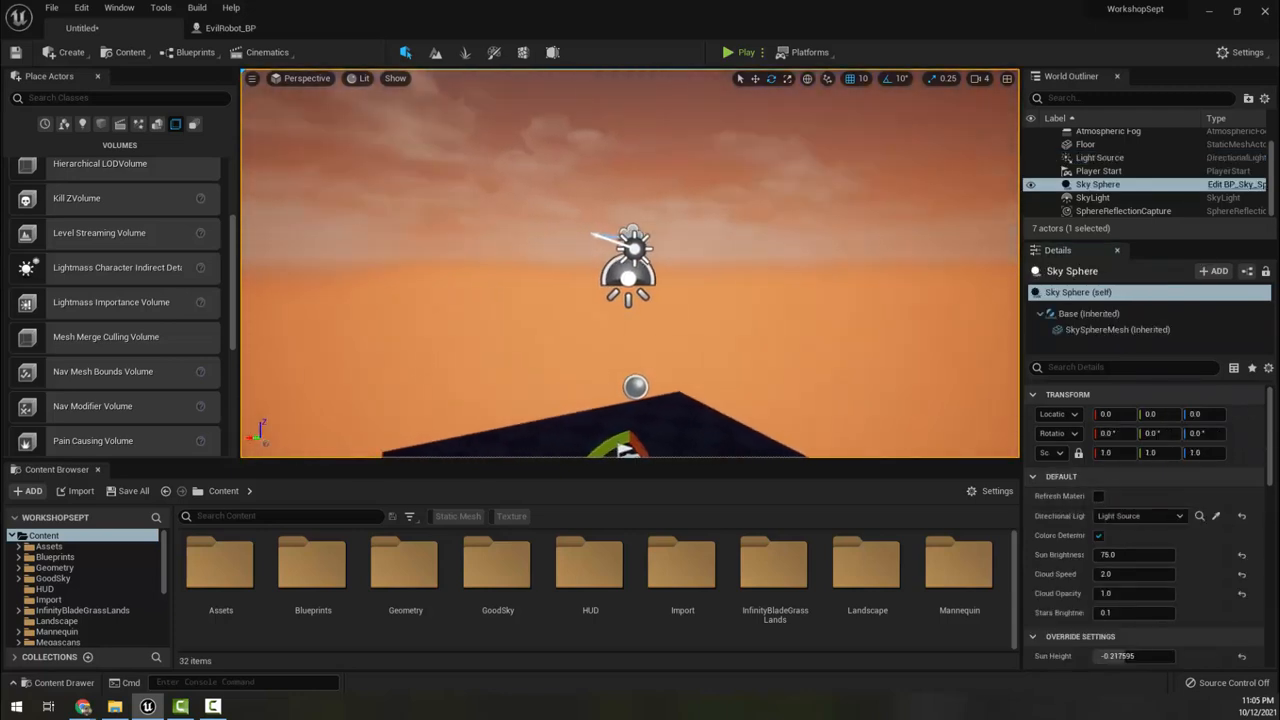
right_click_drag(634, 248, 704, 271)
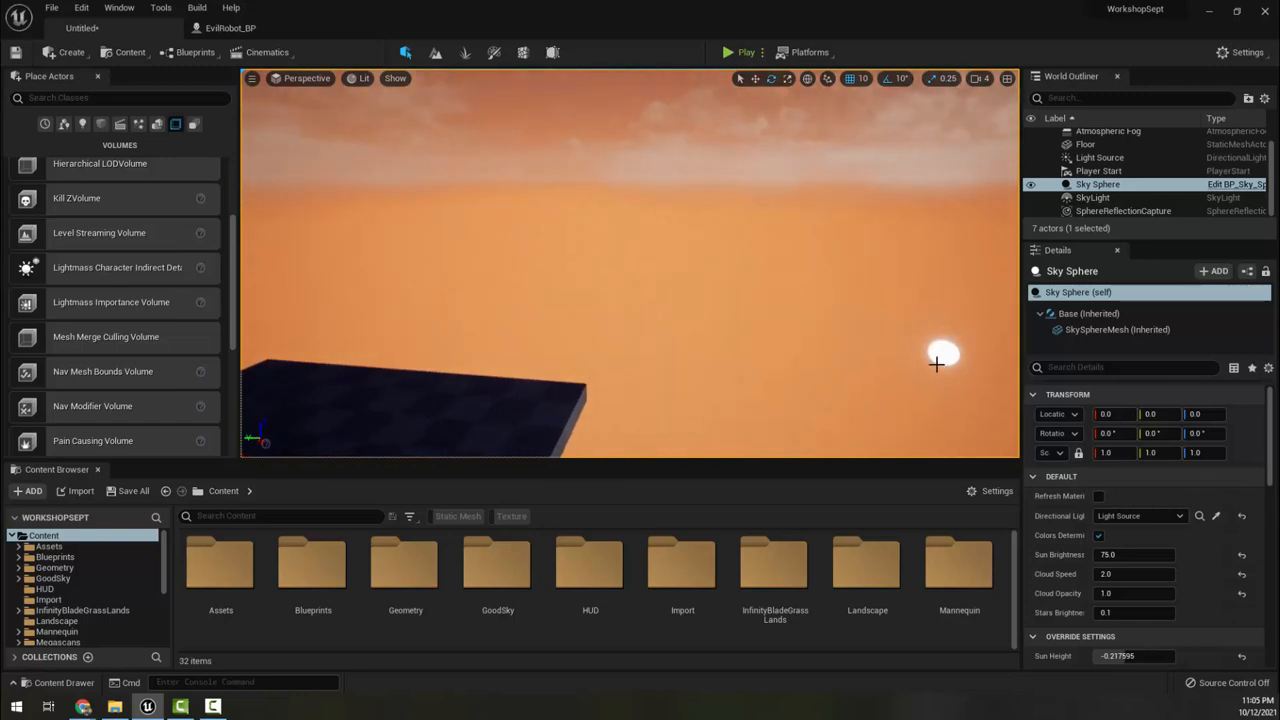
right_click_drag(845, 313, 860, 318)
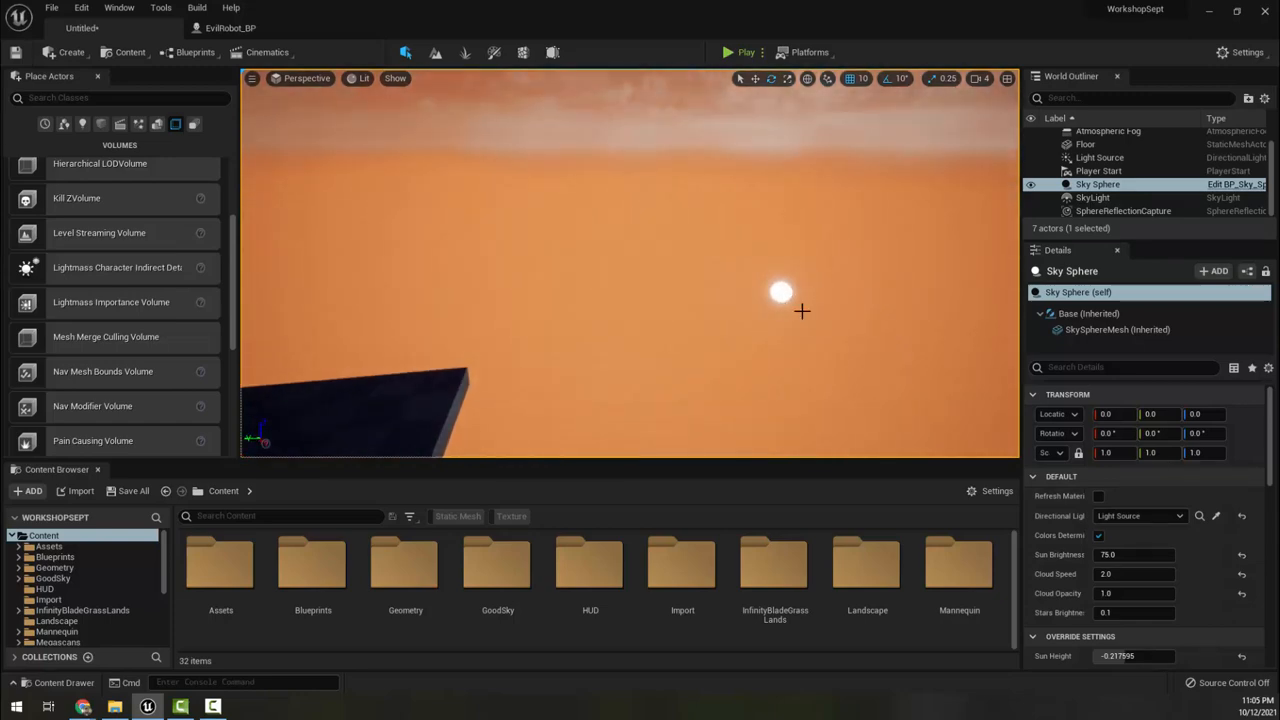
right_click_drag(780, 300, 525, 298)
- Rotate the directional light source further, until it points upward, to about 139.9°, 87.5°, 168.7°
left_click(558, 119)
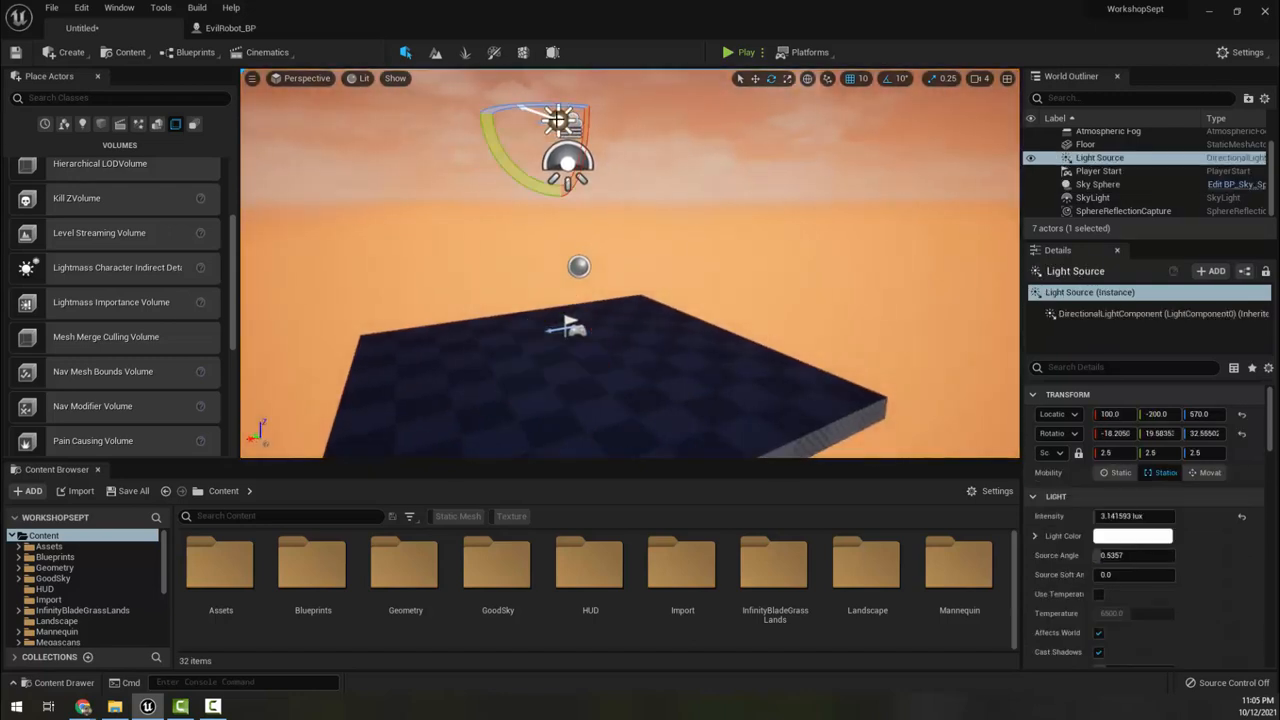
left_click_drag(503, 155, 485, 105)
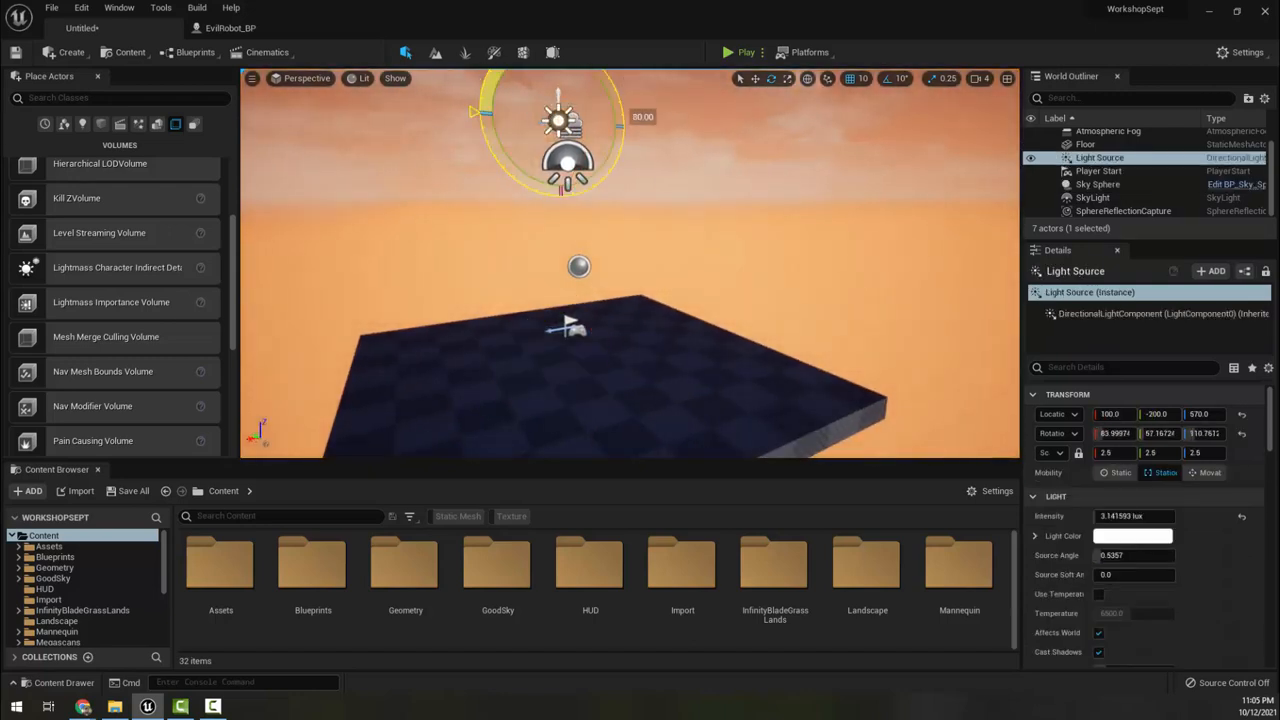
right_click_drag(490, 130, 453, 88)
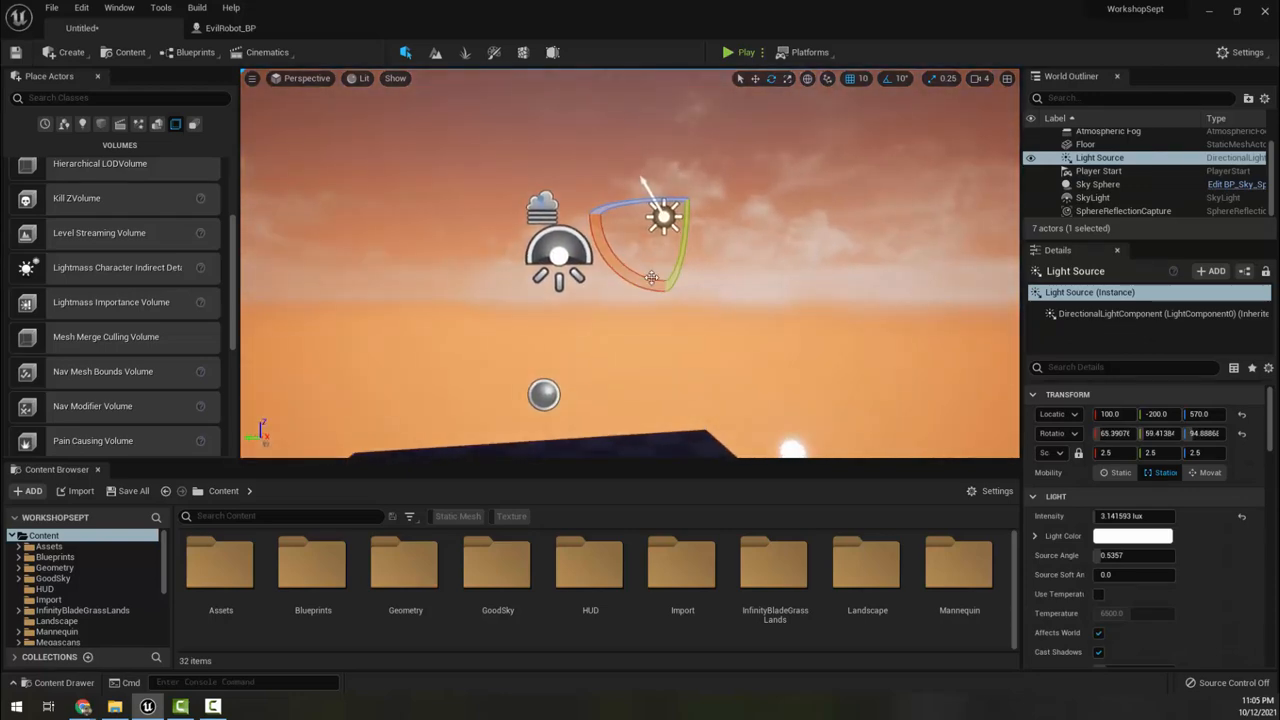
left_click_drag(604, 256, 599, 242)
- Refresh the sky sphere's material again for the upward-pointing light source
right_click_drag(746, 382, 730, 457)
key("d")
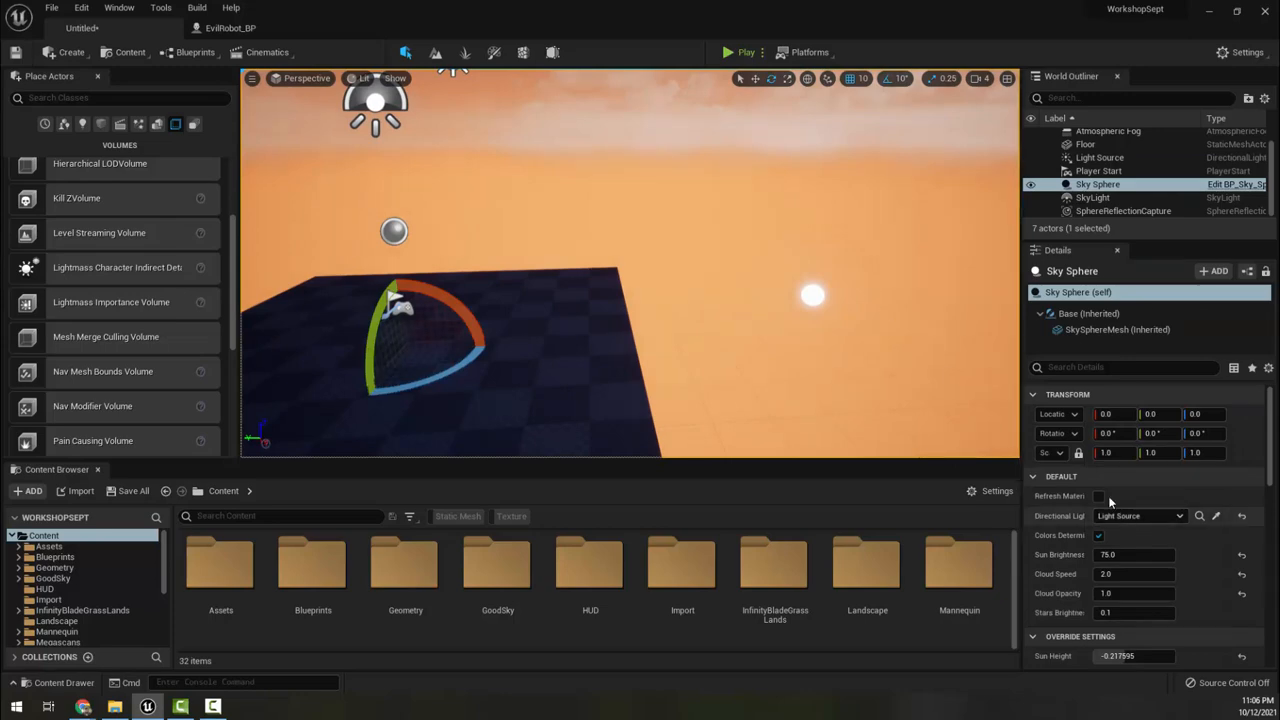
left_click(1098, 498)
right_click_drag(850, 370, 789, 298)
key("s")
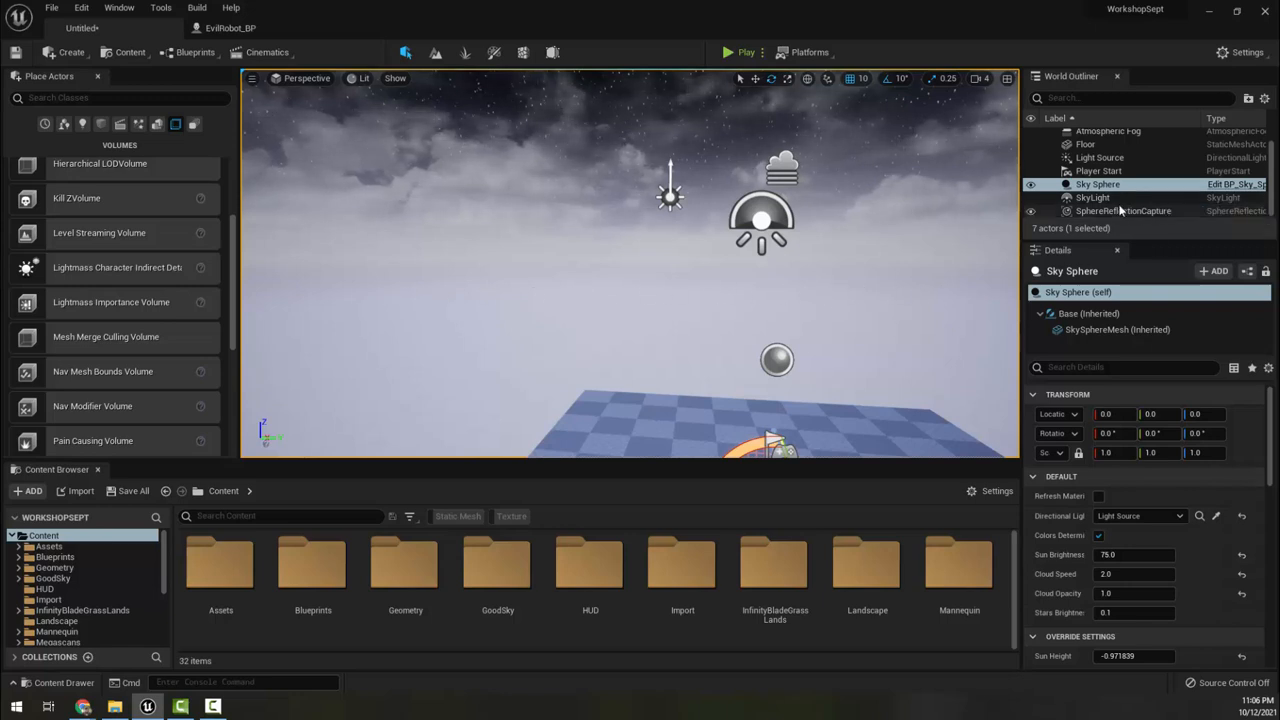
- Darken the Atmospheric Fog's default light color from white to a dark grey
scroll(1121, 200, "up", 1)
left_click(1108, 148)
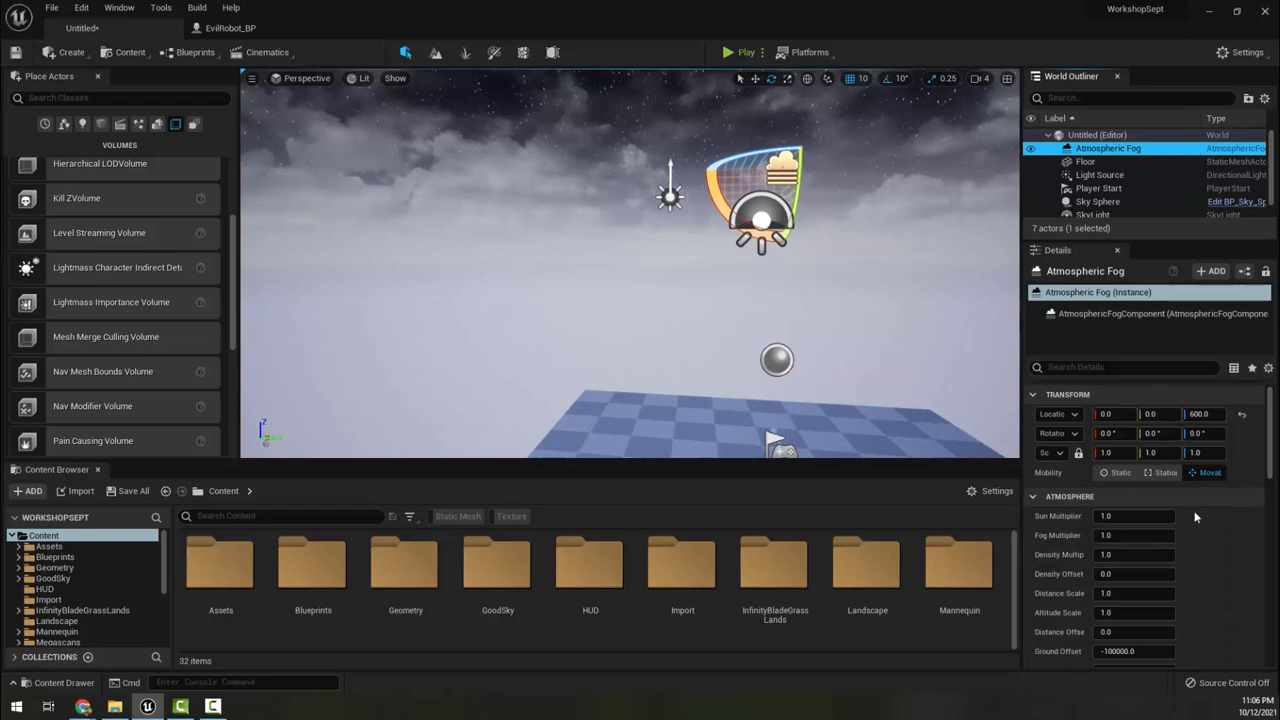
scroll(1211, 530, "down", 5)
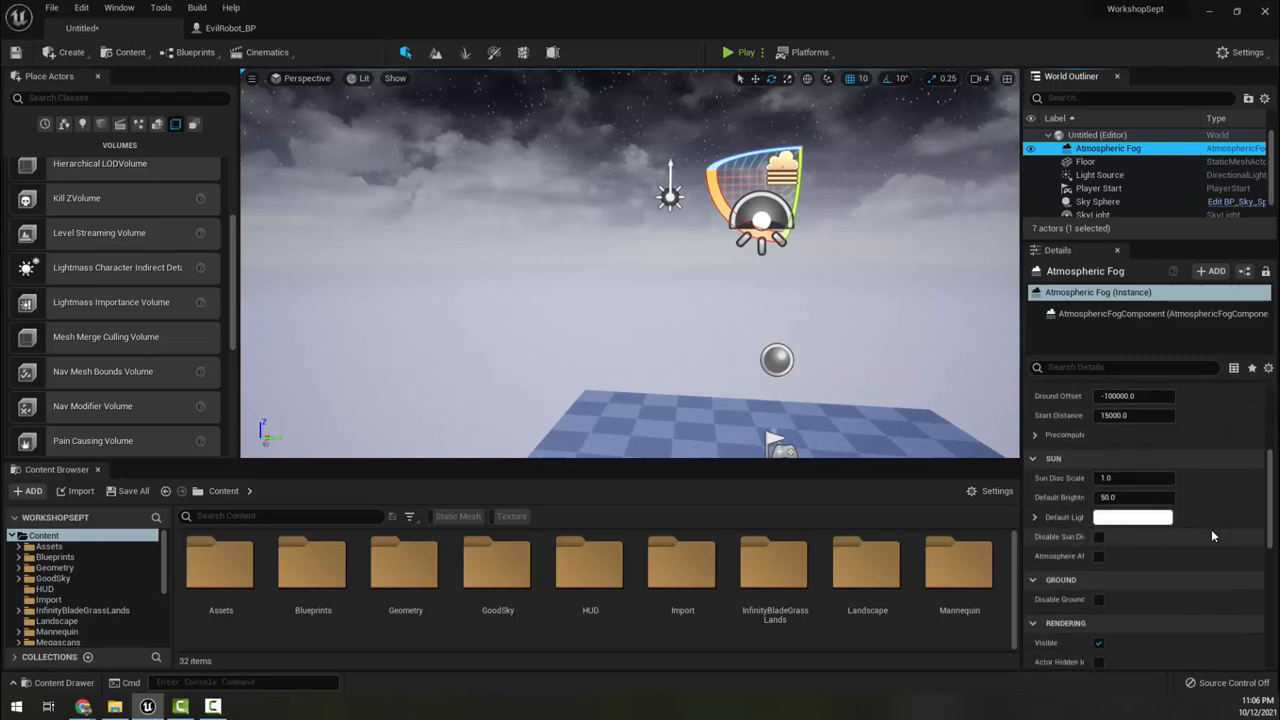
left_click(1117, 519)
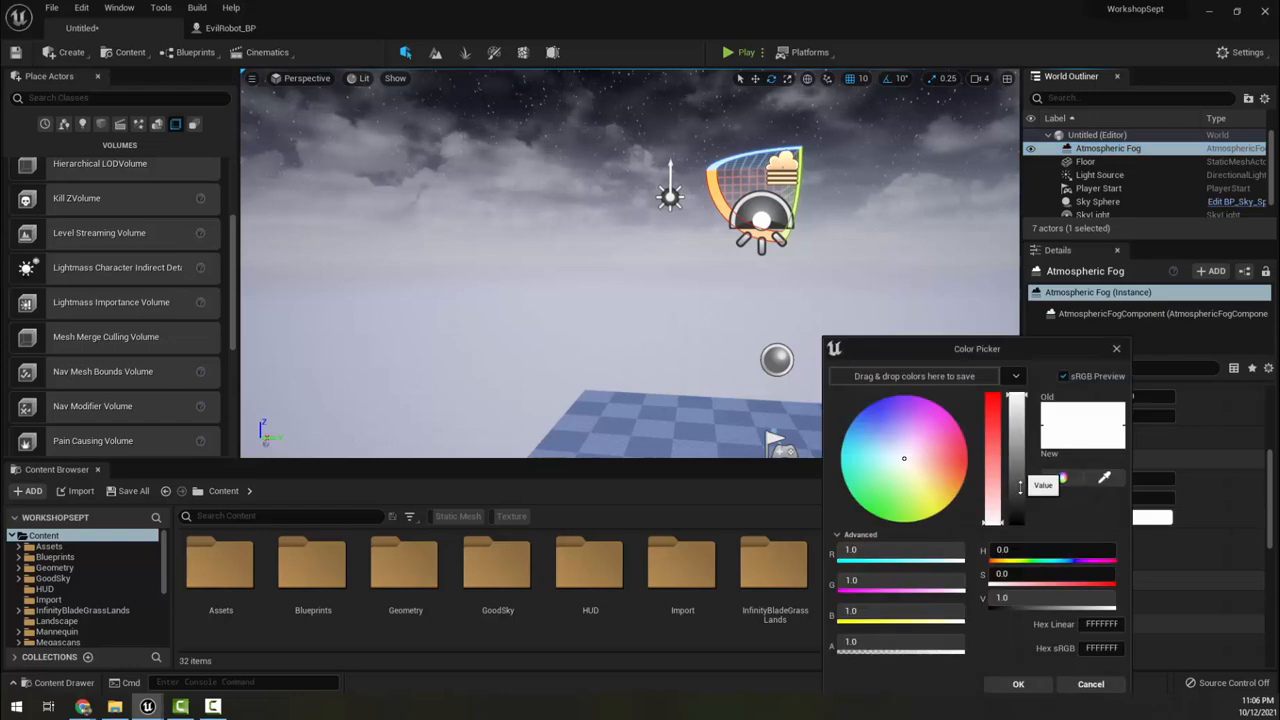
left_click_drag(1020, 487, 1022, 512)
left_click(1020, 685)
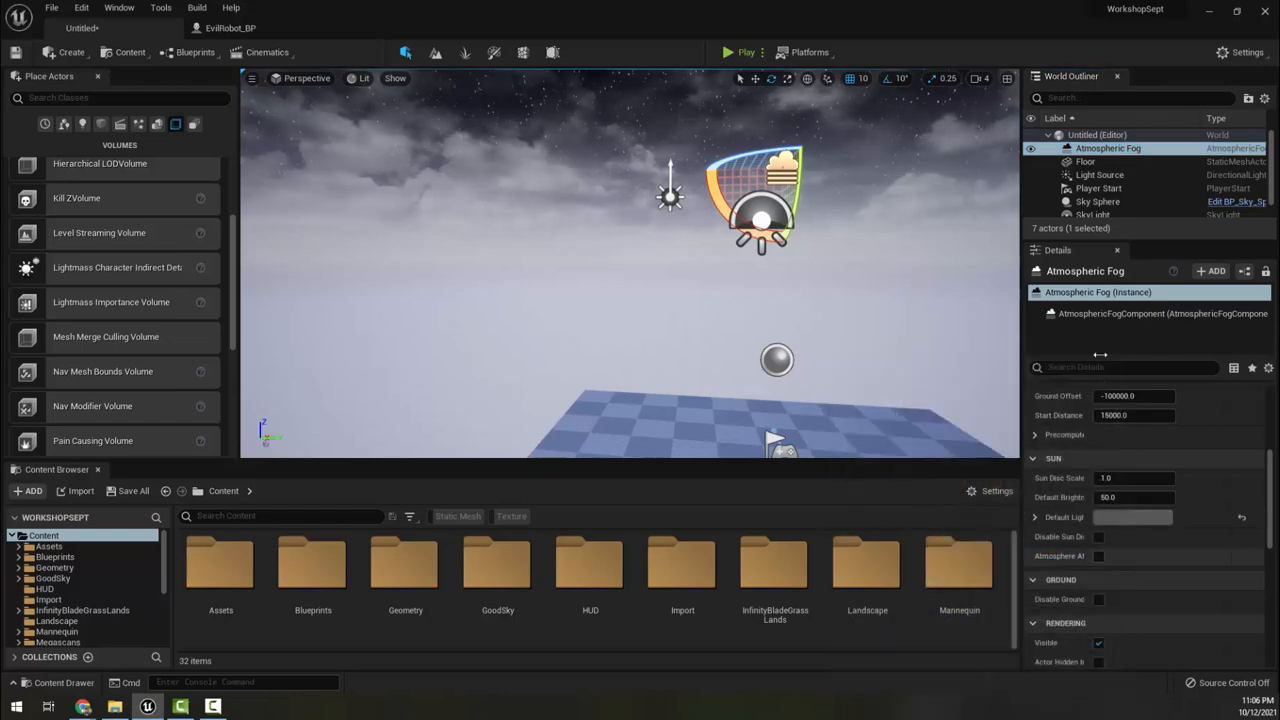
- Set the SkyLight's light color to a dark grey with a value of about 0.109
left_click(1114, 217)
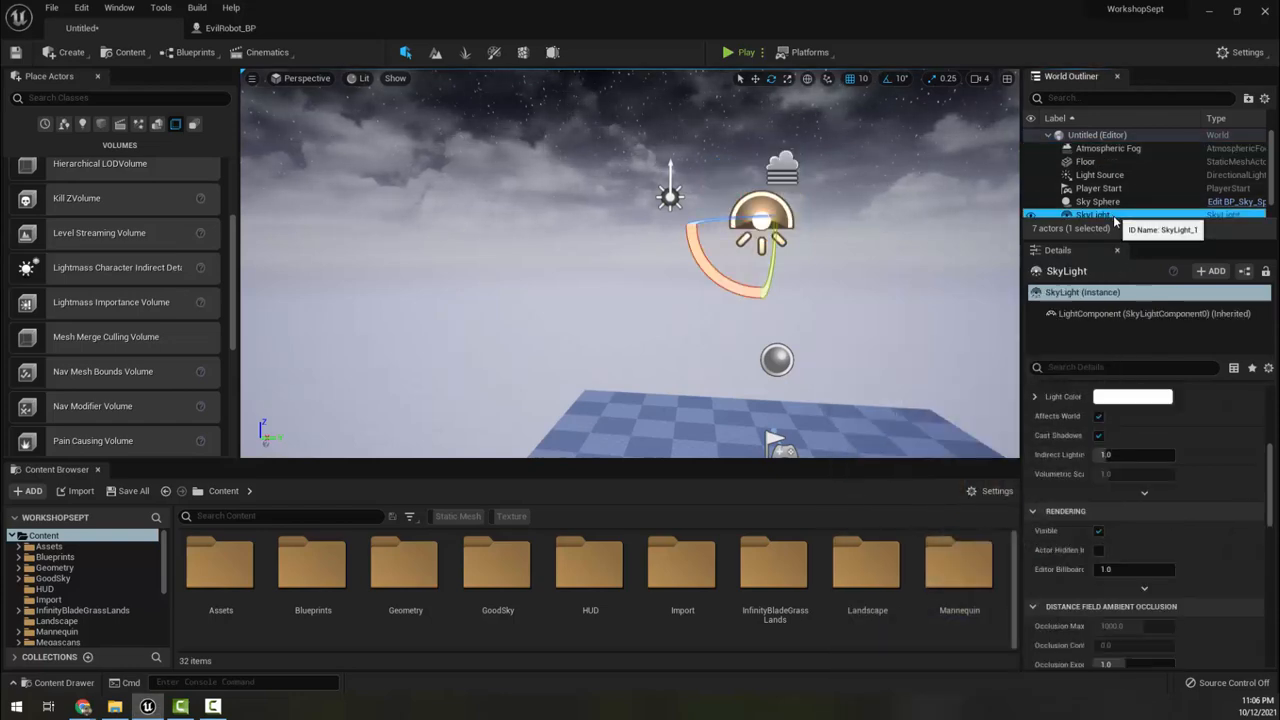
left_click(1120, 397)
left_click_drag(1056, 481, 1055, 507)
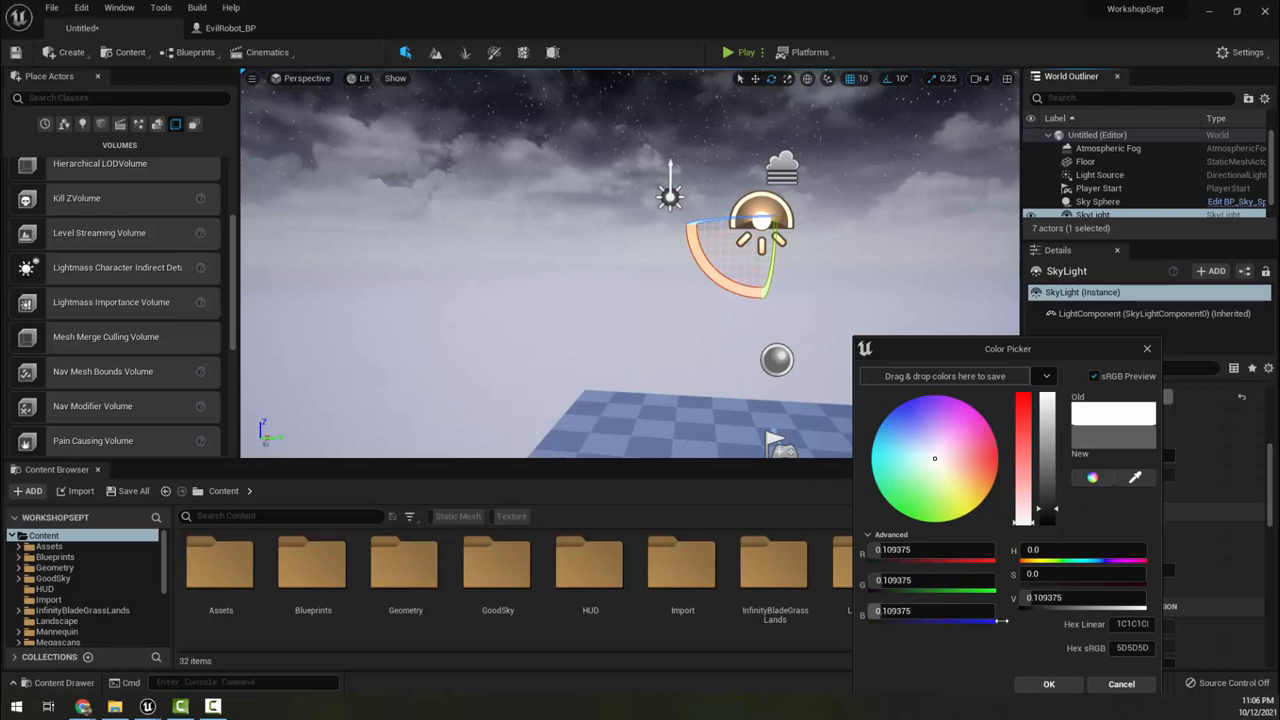
left_click(1035, 689)
- Raise the sky sphere's cloud speed to about 32.25
mouse_move(811, 214)
right_mouse_down()
mouse_move(868, 252)
mouse_move(811, 214)
right_mouse_up()
key("s")
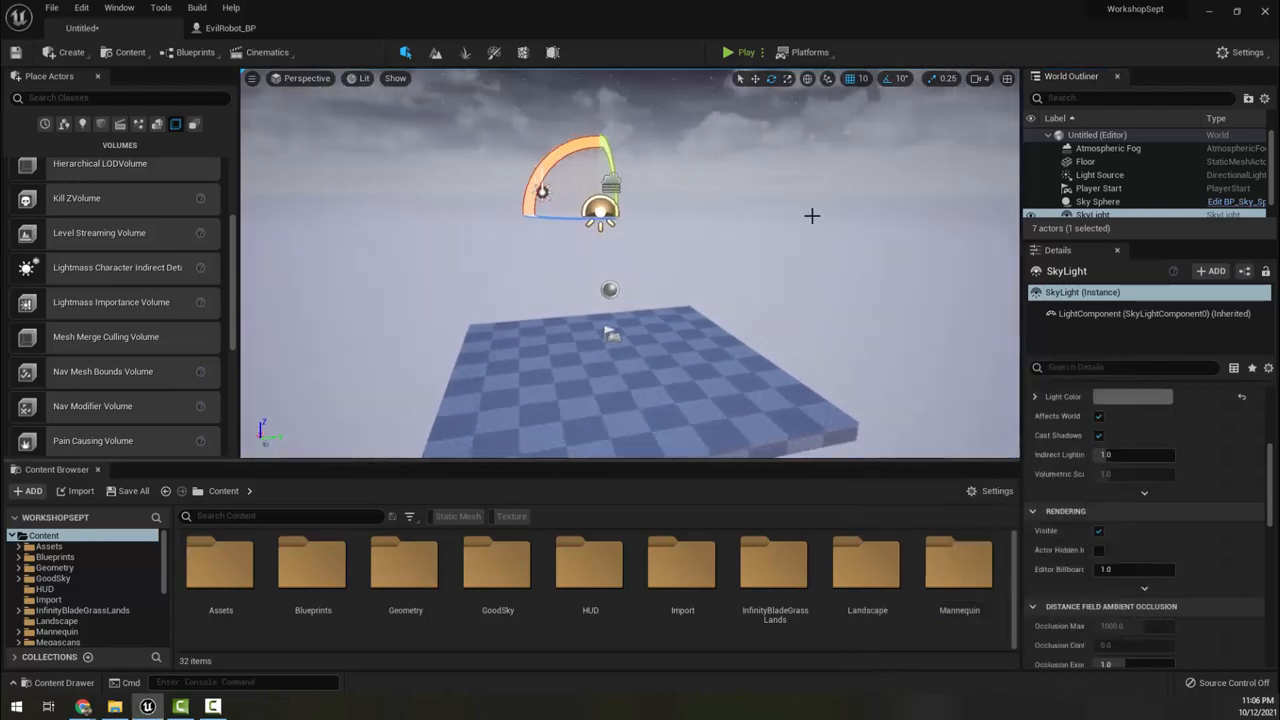
left_click(811, 214)
scroll(1110, 485, "up", 5)
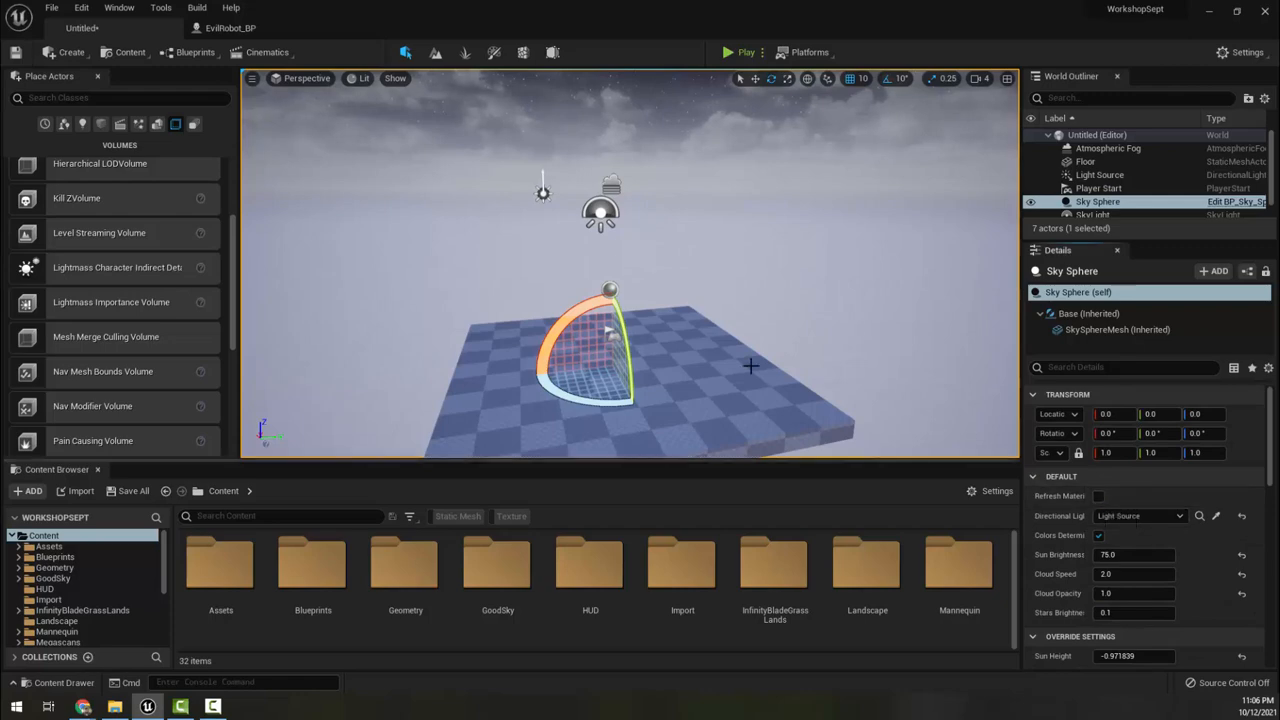
scroll(789, 381, "down", 6)
right_click_drag(725, 394, 665, 480)
right_click_drag(690, 195, 680, 95)
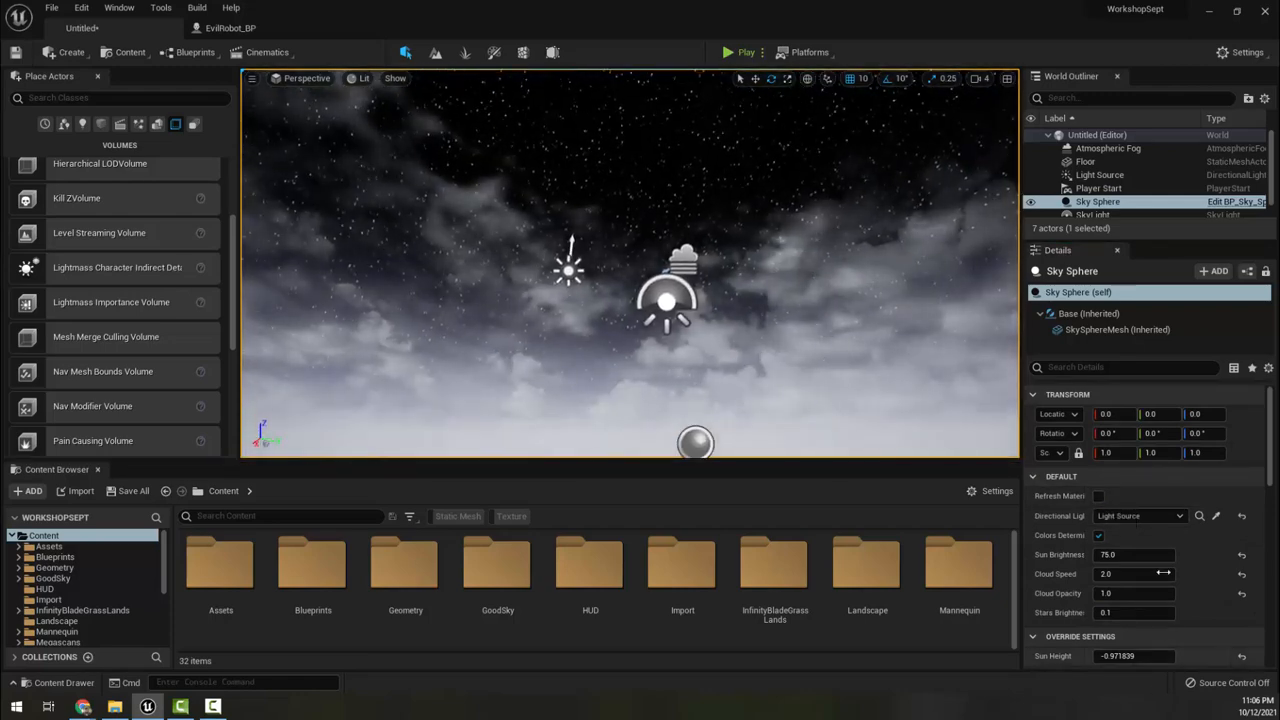
left_click(1108, 575)
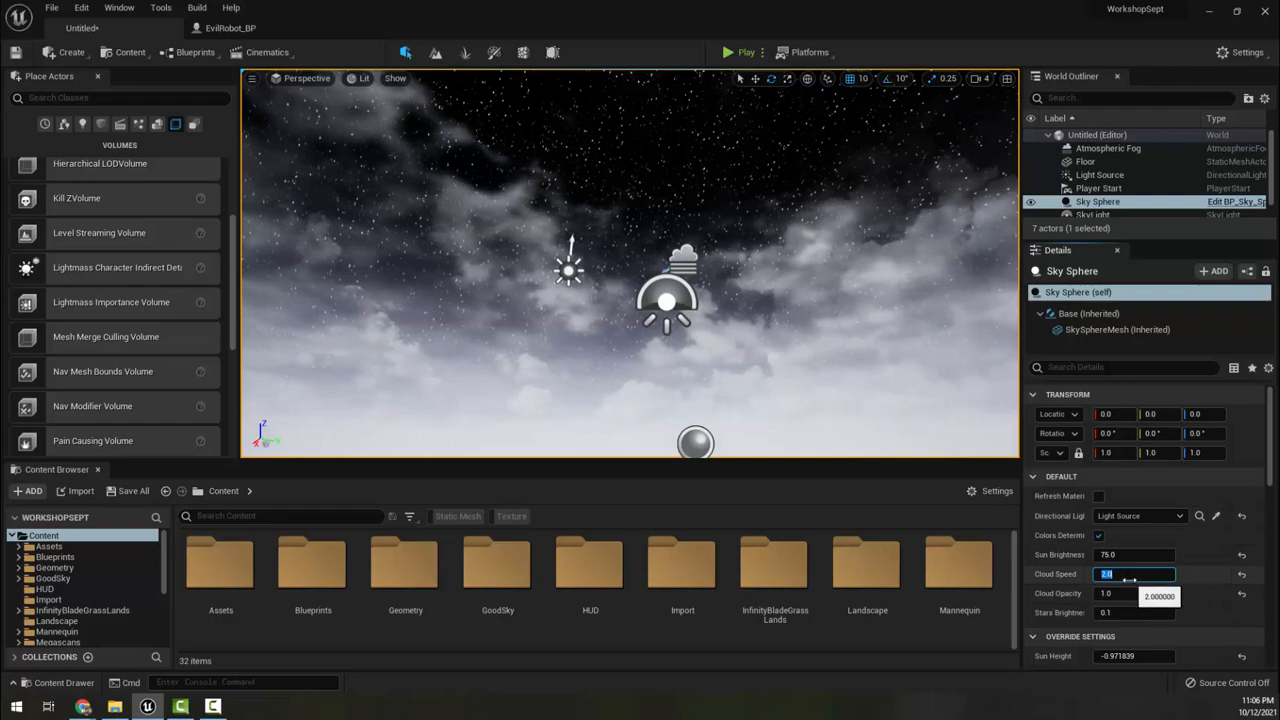
left_click_drag(1129, 580, 1122, 595)
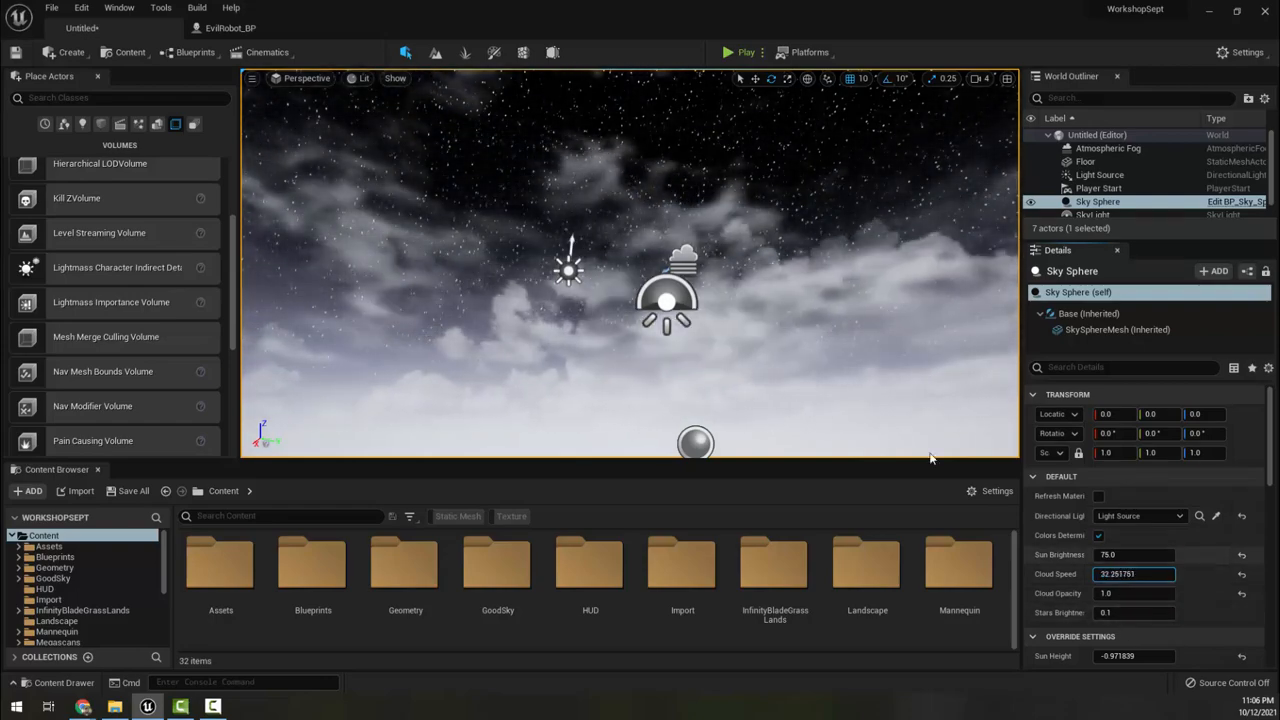
- Set the sky sphere's cloud opacity to about 1.49 and increase its stars brightness
left_click(1098, 593)
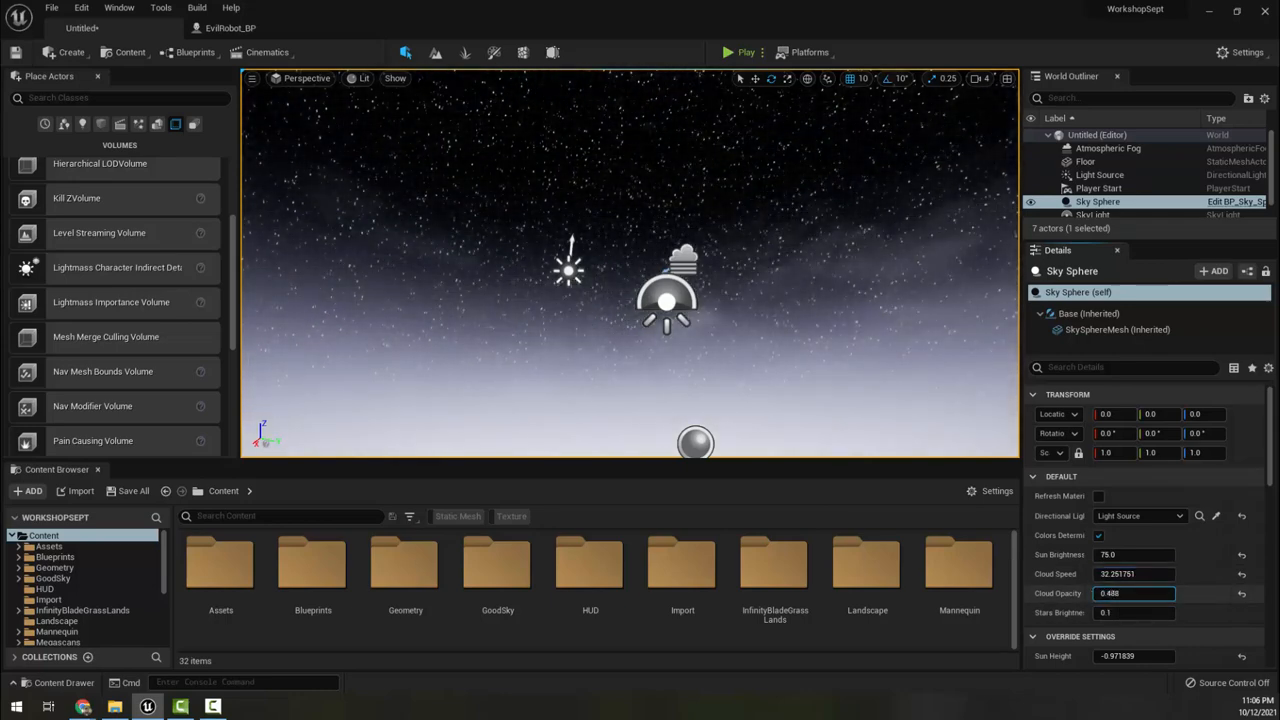
mouse_move(1104, 593)
left_mouse_down()
mouse_move(1150, 593)
mouse_move(1128, 593)
left_mouse_up()
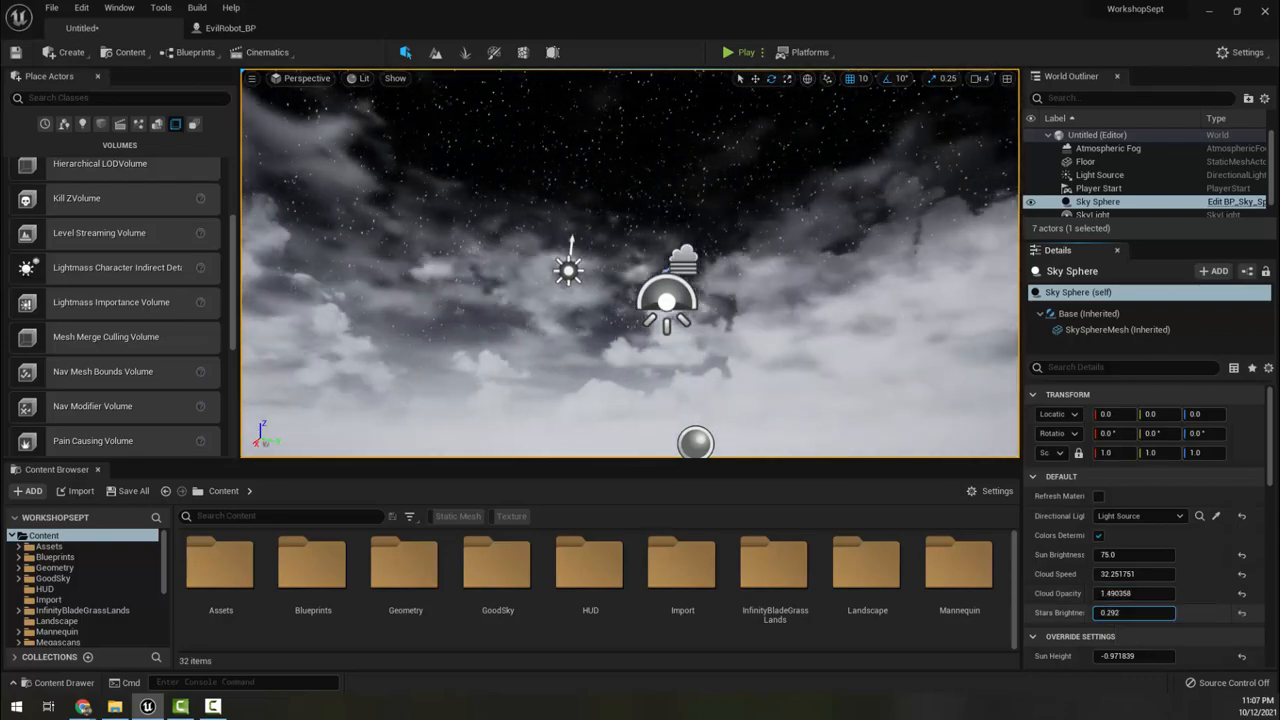
mouse_move(1133, 612)
left_mouse_down()
mouse_move(1160, 612)
mouse_move(1115, 612)
left_mouse_up()
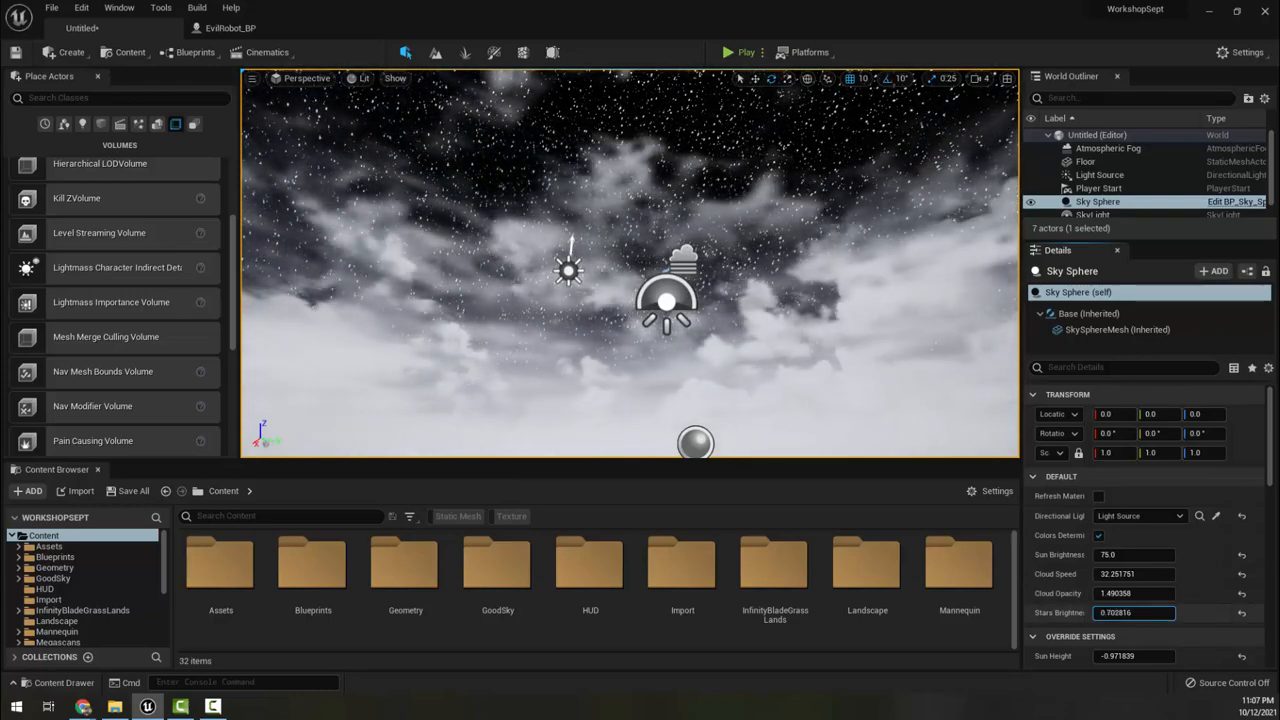
left_click_drag(1133, 612, 1127, 612)
- Lower the directional light source's intensity to about 1.92 lux
right_click_drag(806, 394, 850, 515)
left_click(1068, 177)
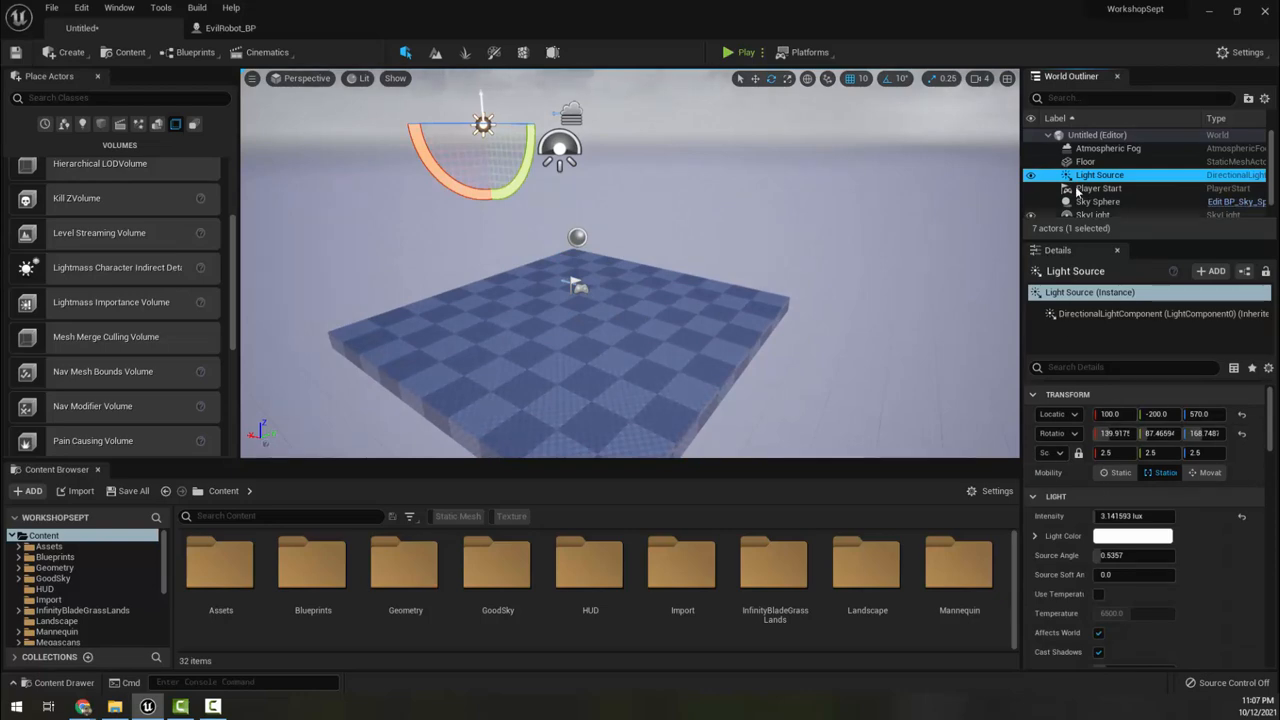
left_click(1097, 517)
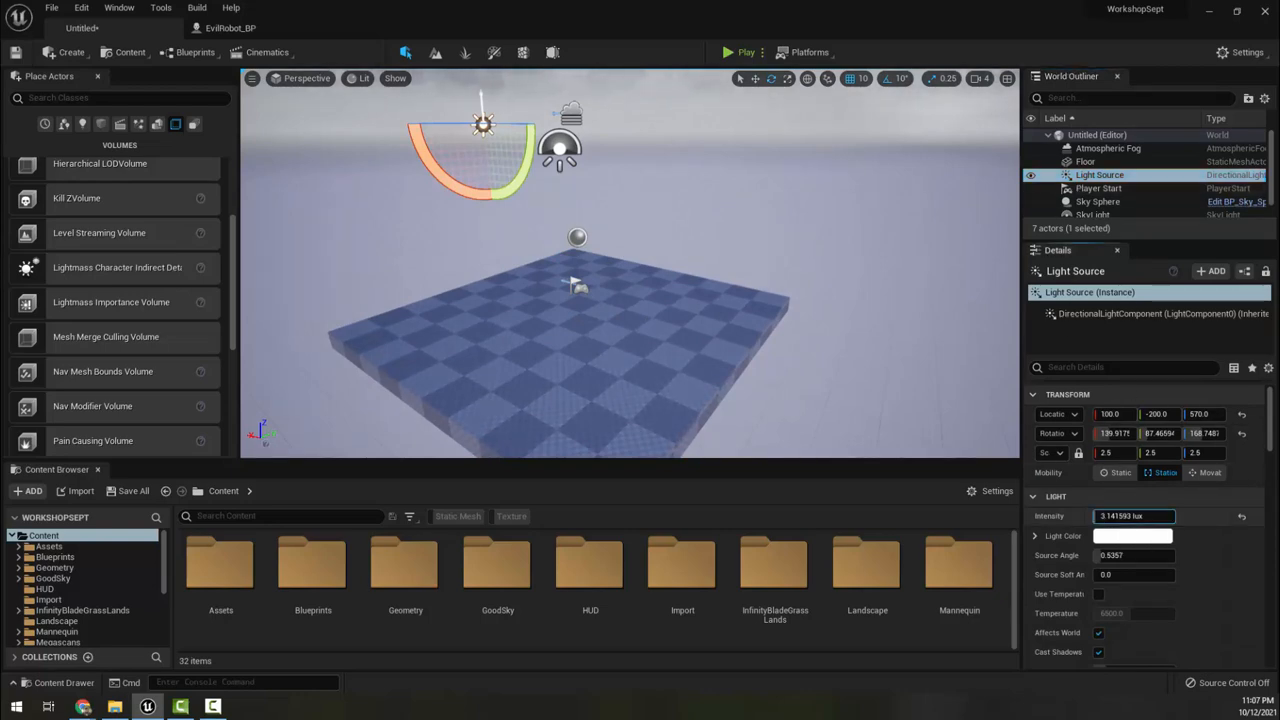
- Reduce the SkyLight's intensity scale to 0
scroll(1113, 201, "down", 1)
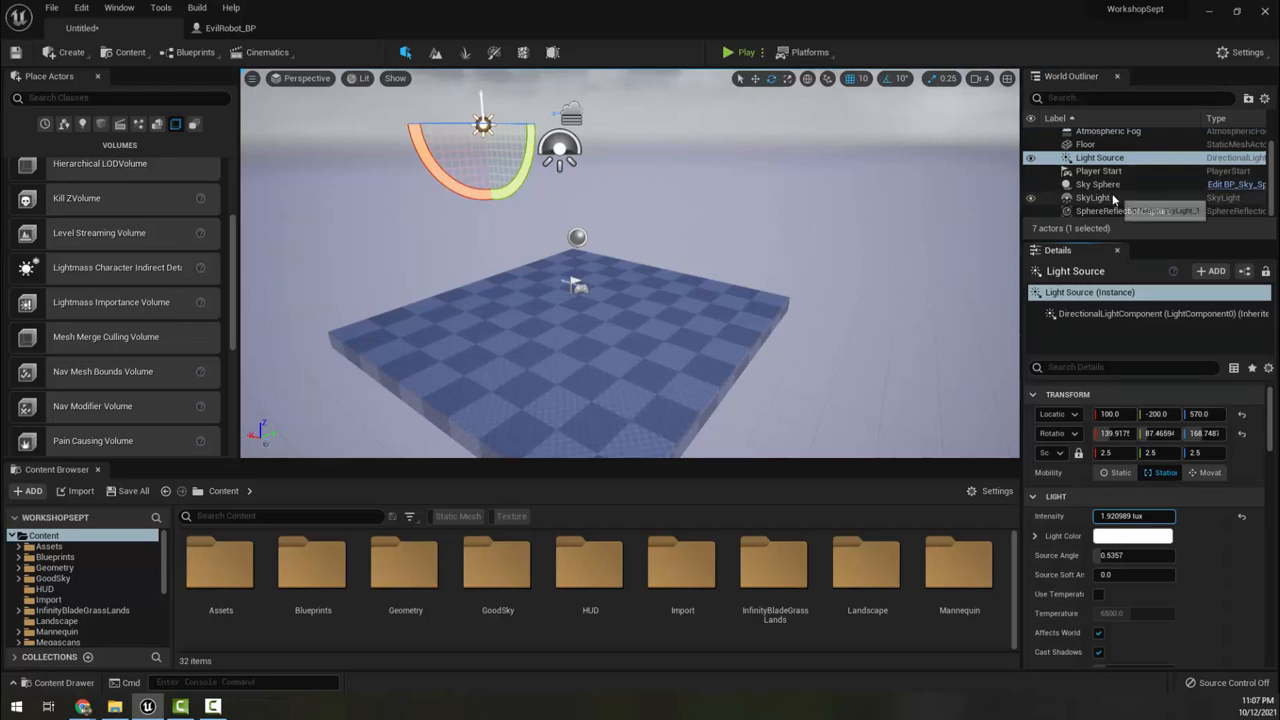
left_click(1110, 198)
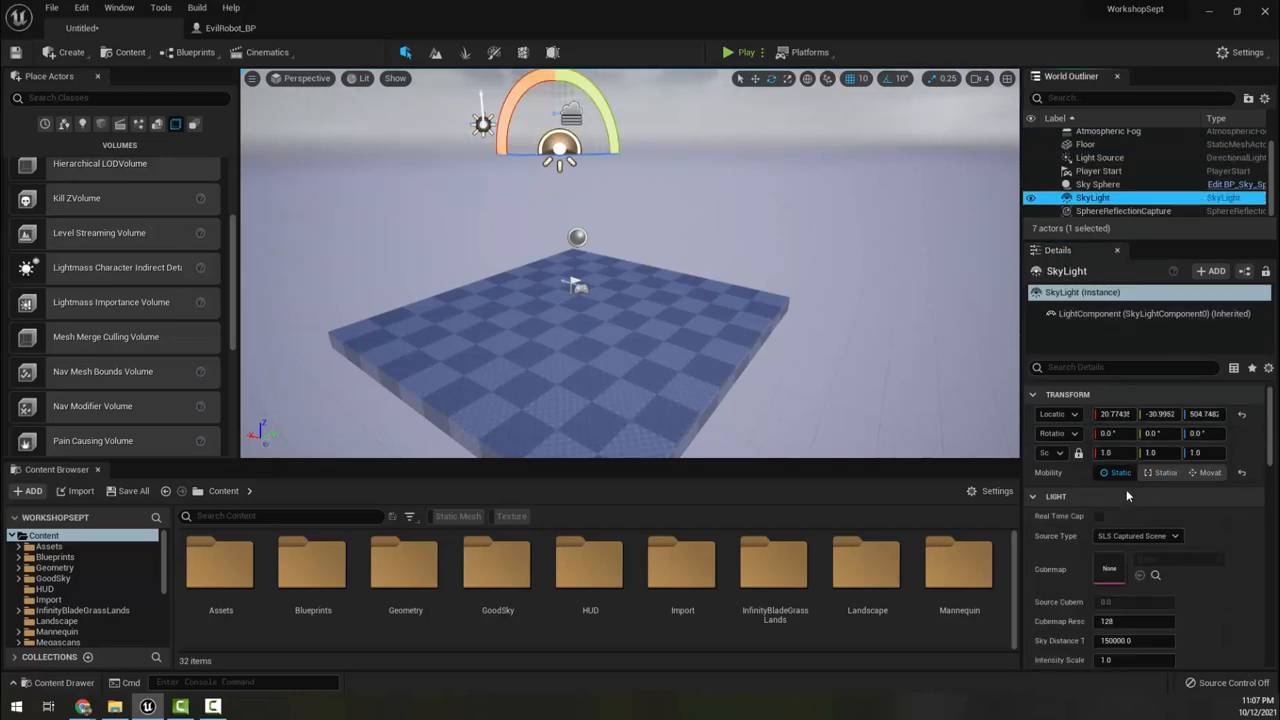
scroll(1142, 509, "down", 3)
scroll(1154, 543, "down", 2)
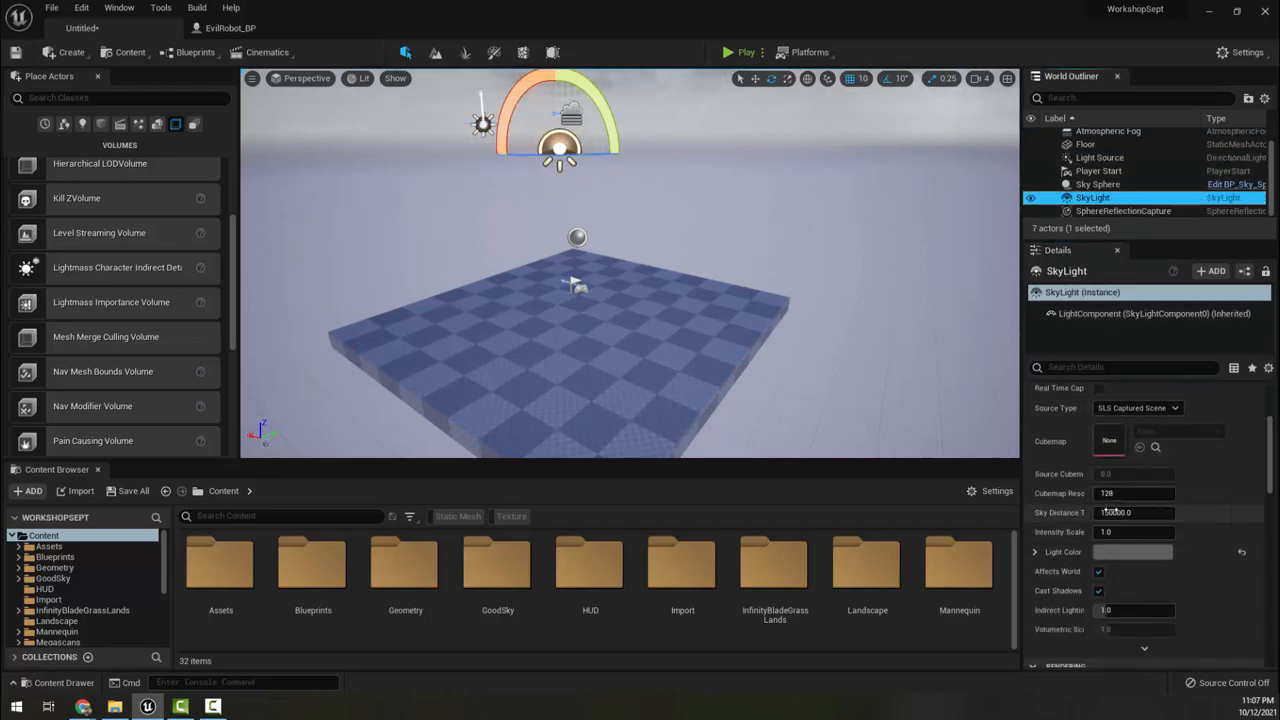
left_click(1125, 532)
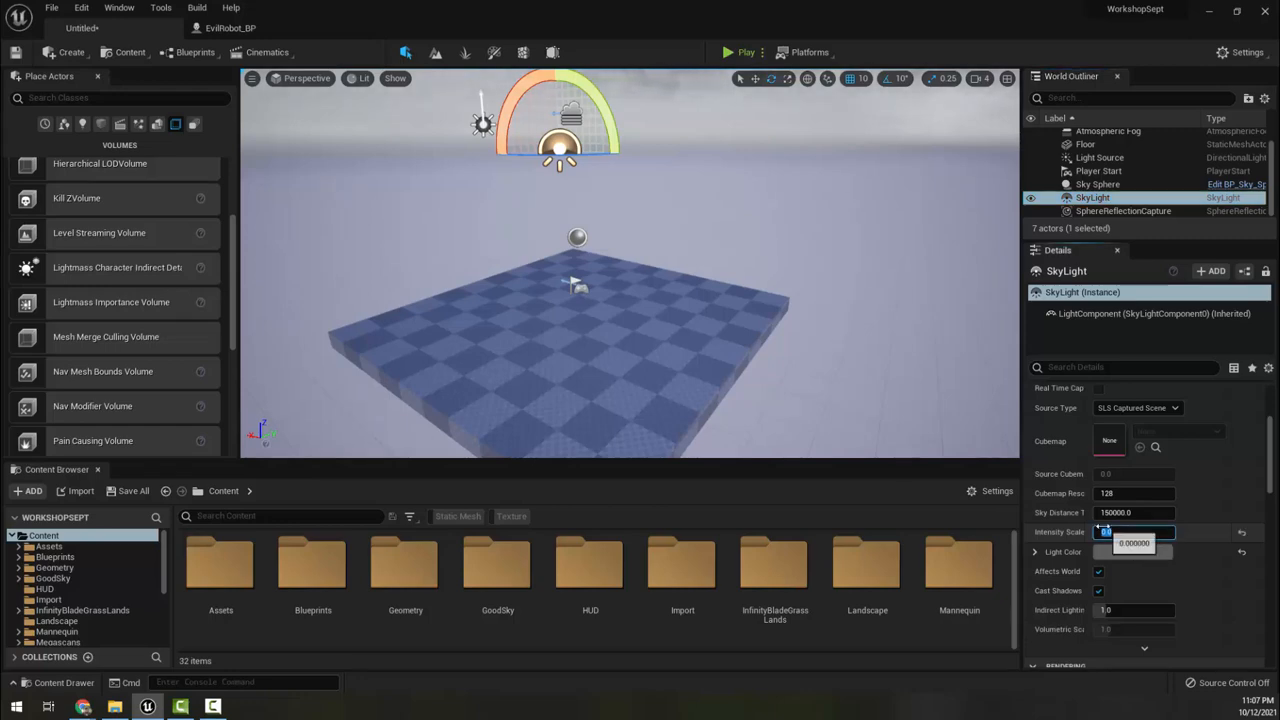
- Undo the recent light adjustments and delete the default sky sphere from the level
right_click_drag(782, 206, 800, 276)
key("ctrl+z")
left_click(812, 250)
key("Delete")
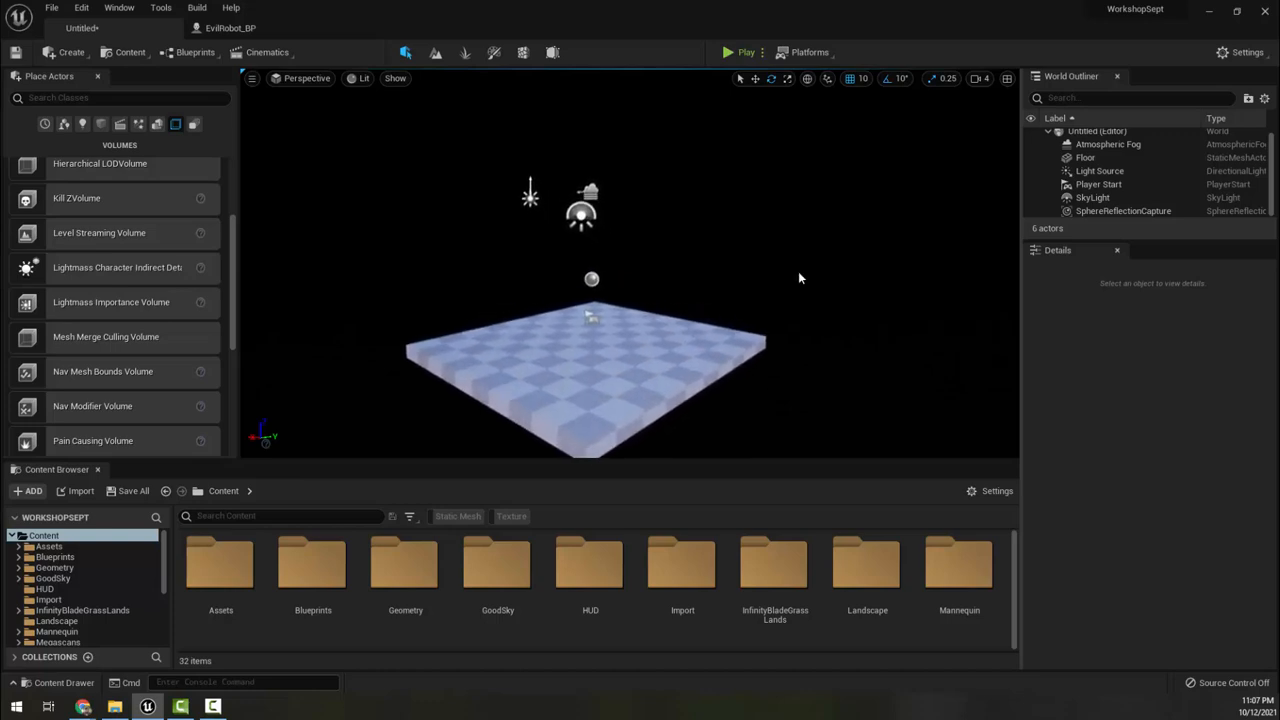
- Place the BP_GoodSky blueprint from the GoodSky Blueprint folder onto the level's floor
left_click(56, 578)
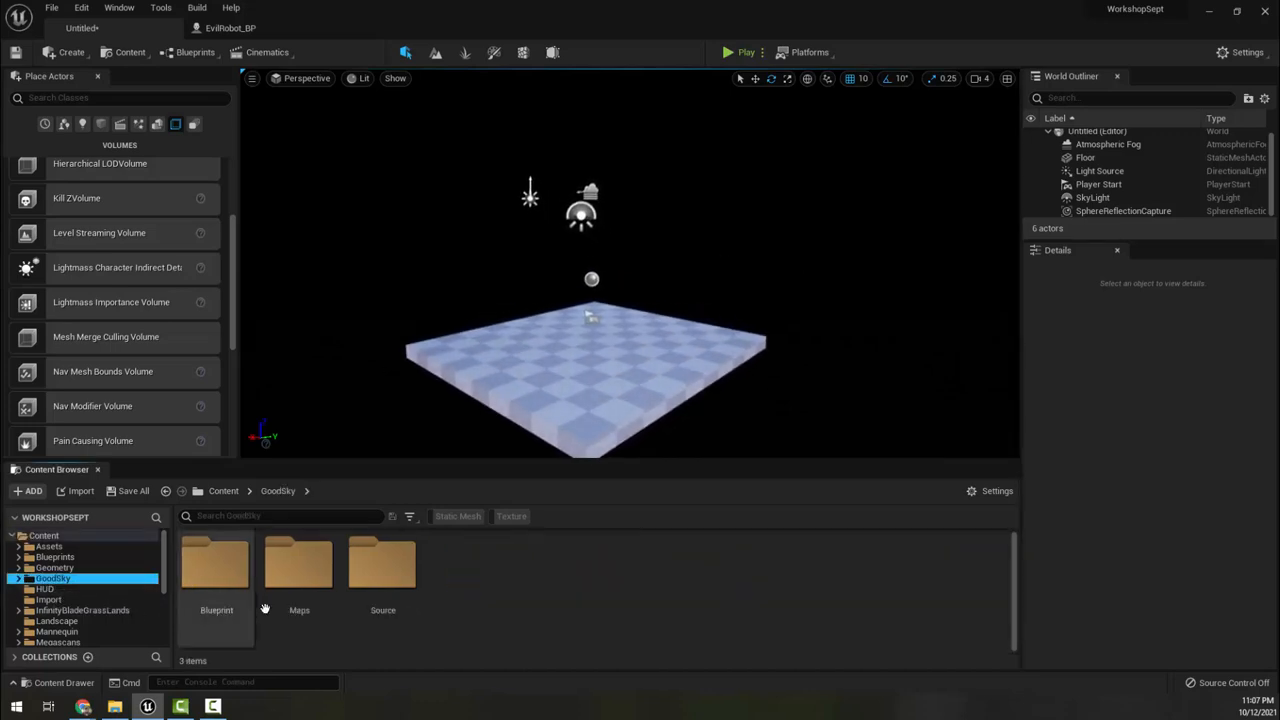
double_click(241, 559)
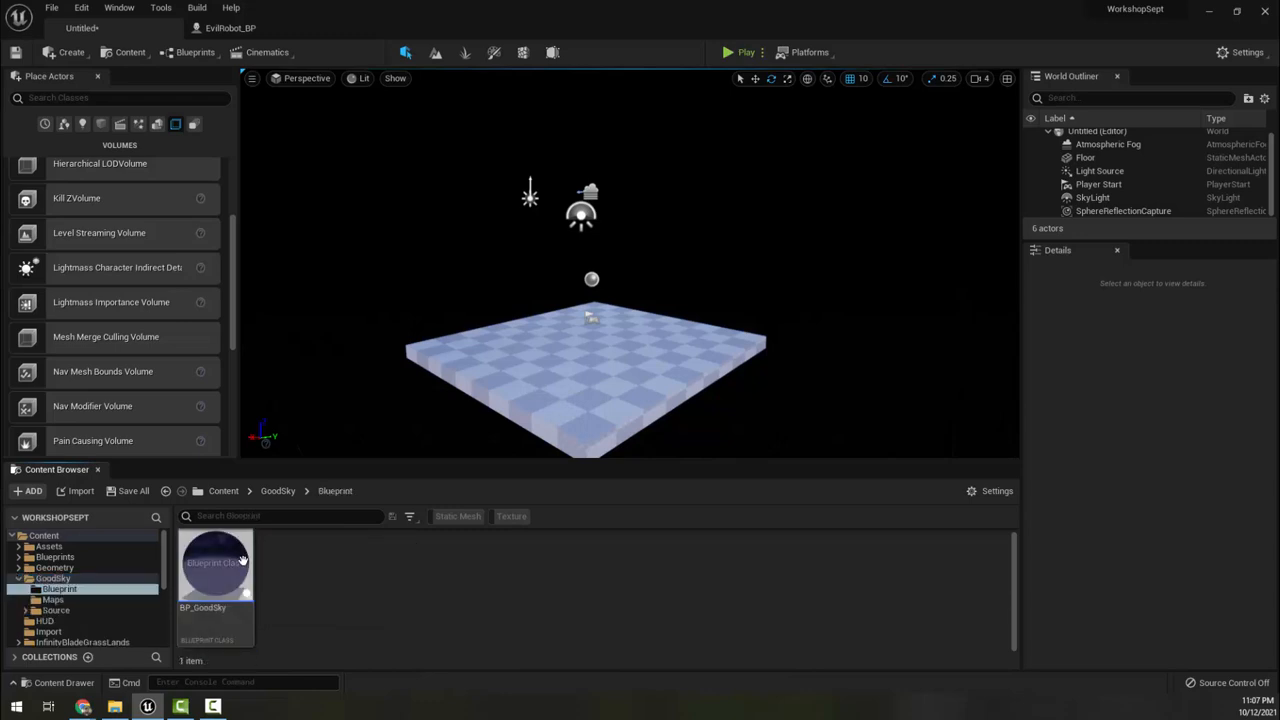
left_click(232, 577)
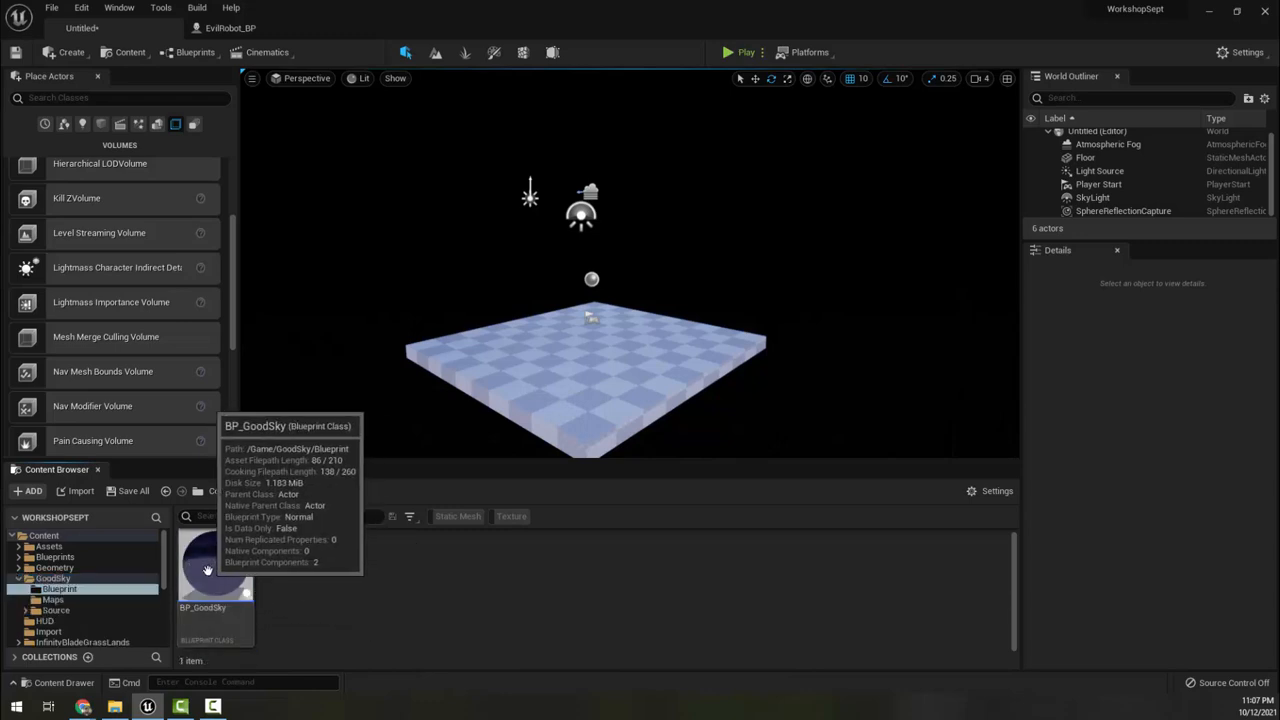
left_click_drag(484, 381, 546, 350)
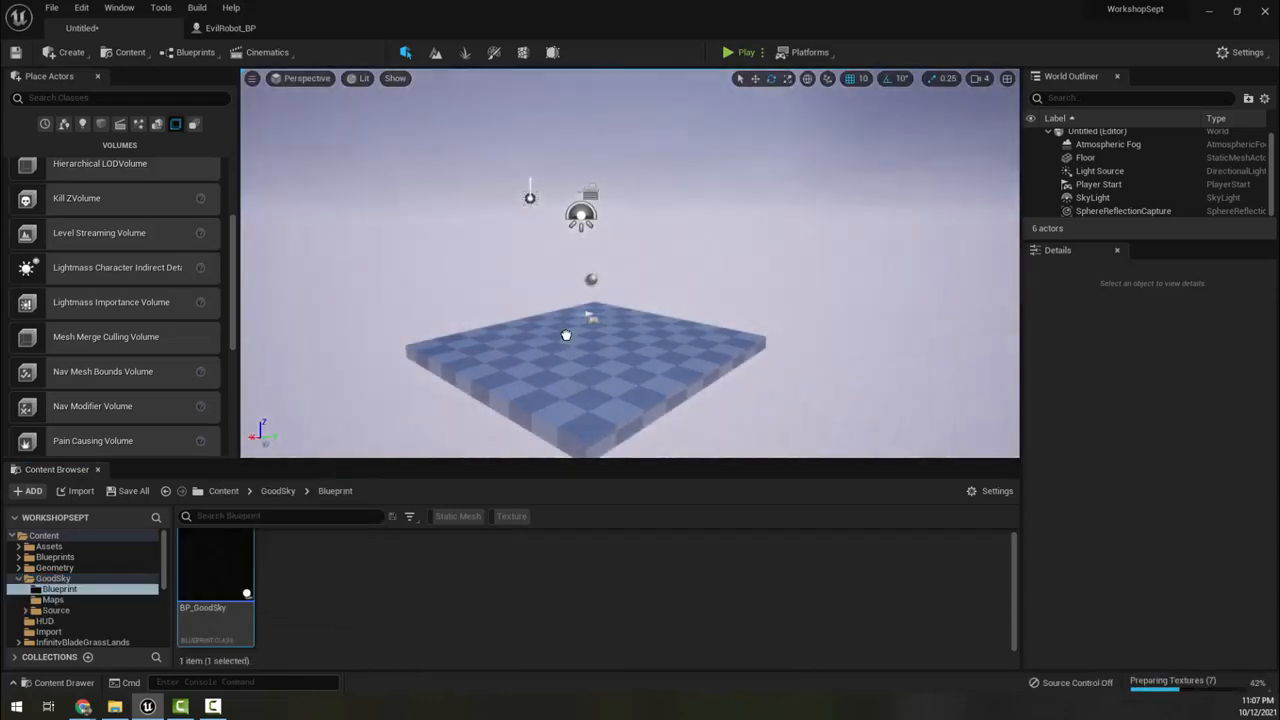
mouse_move(684, 412)
right_mouse_down()
mouse_move(716, 384)
mouse_move(716, 300)
mouse_move(696, 420)
mouse_move(690, 300)
mouse_move(694, 428)
right_mouse_up()
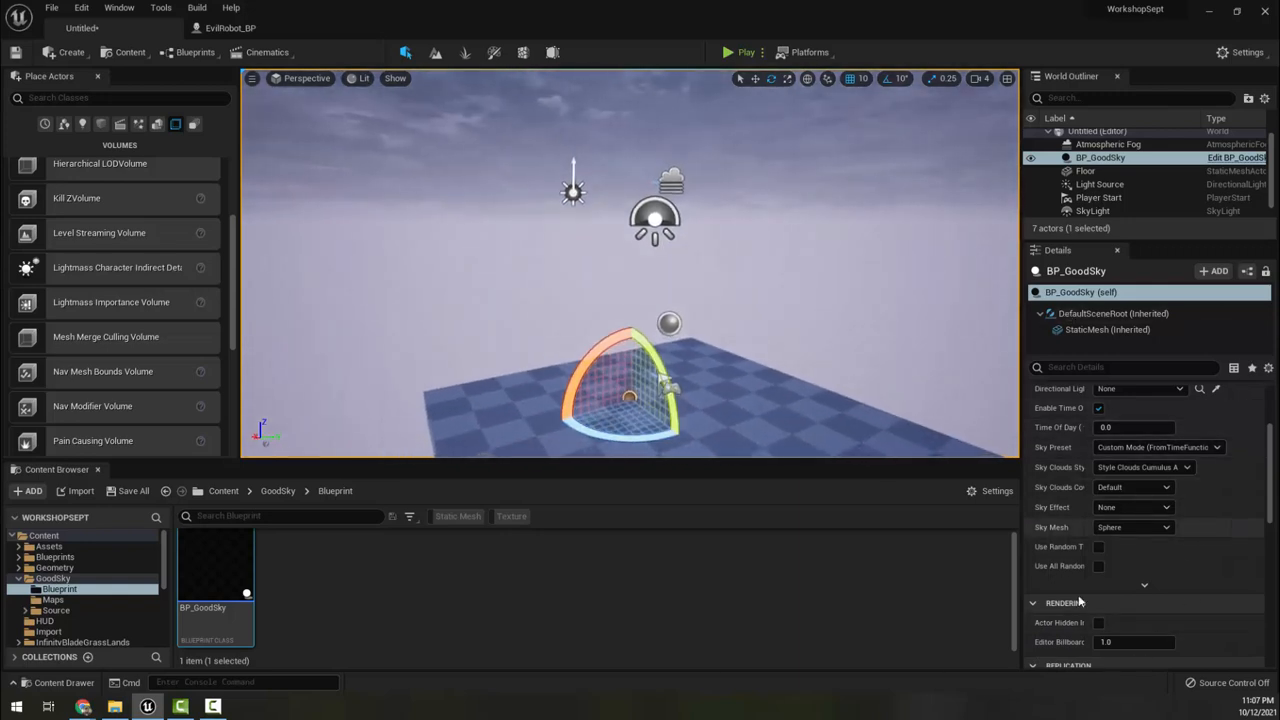
- Set the BP_GoodSky sky preset to Style UDK Morning Sky and look around the sky
left_click(1127, 486)
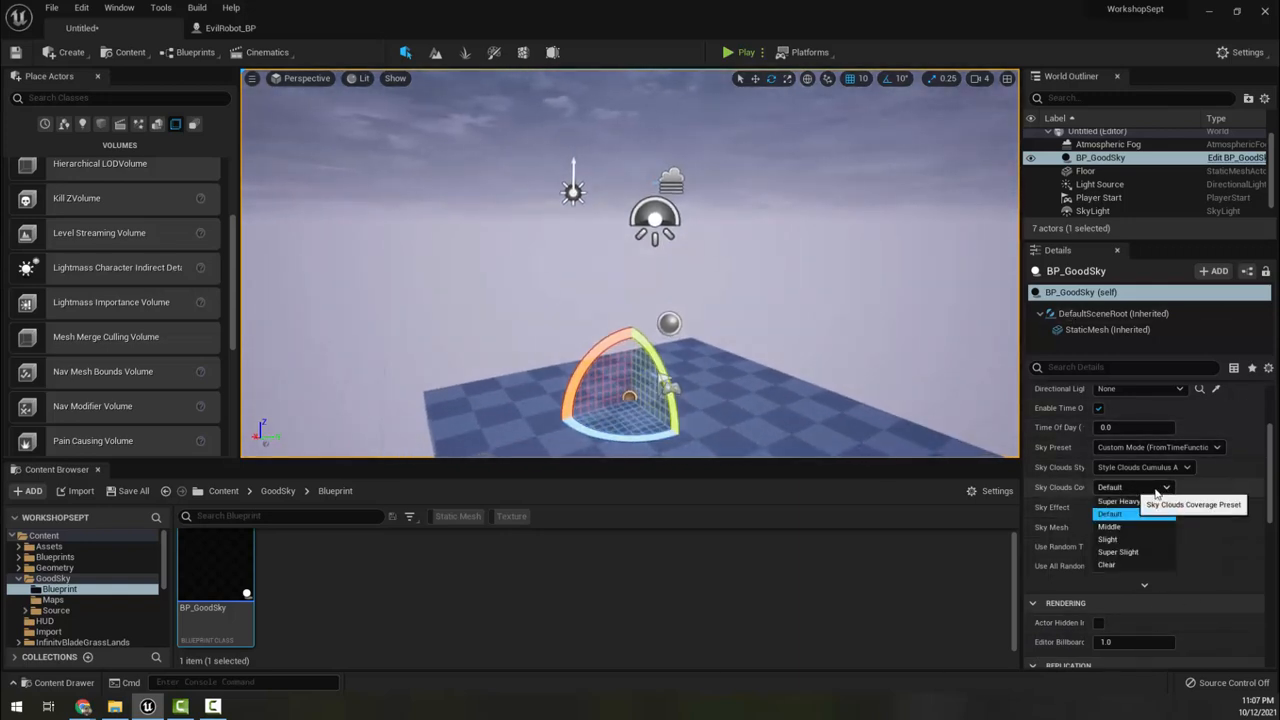
left_click(1121, 487)
left_click(1133, 449)
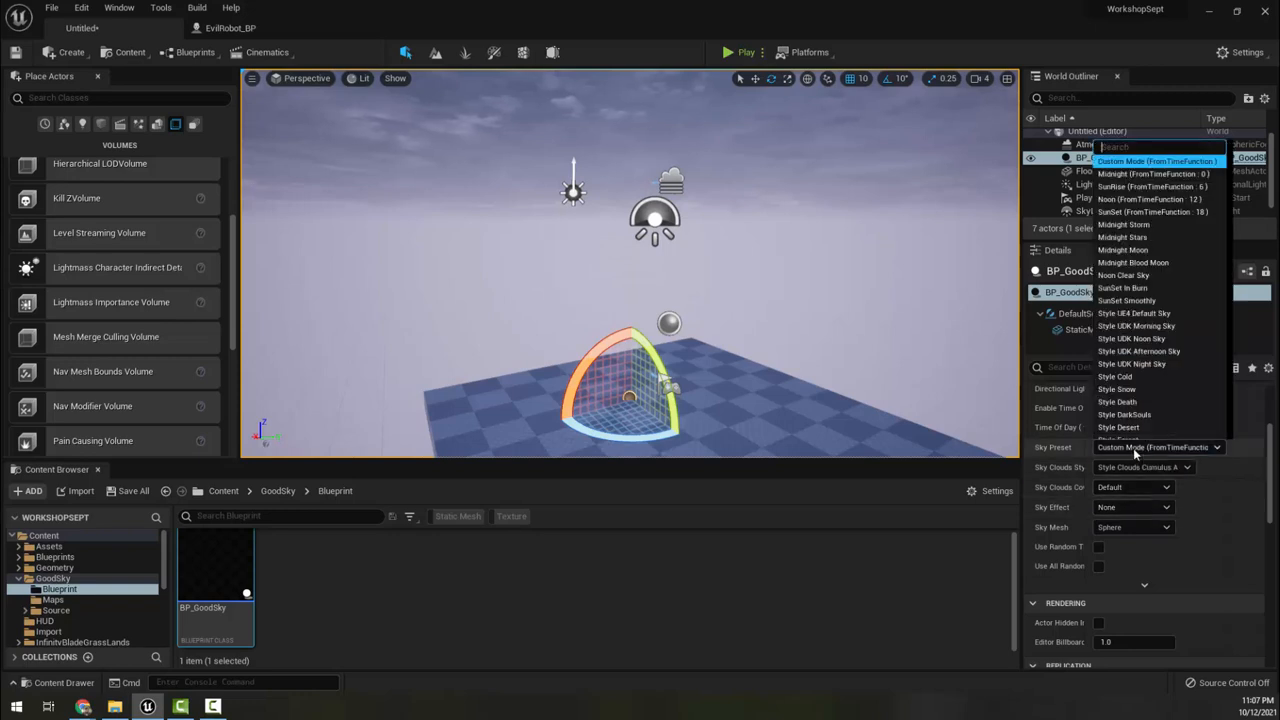
left_click(1157, 333)
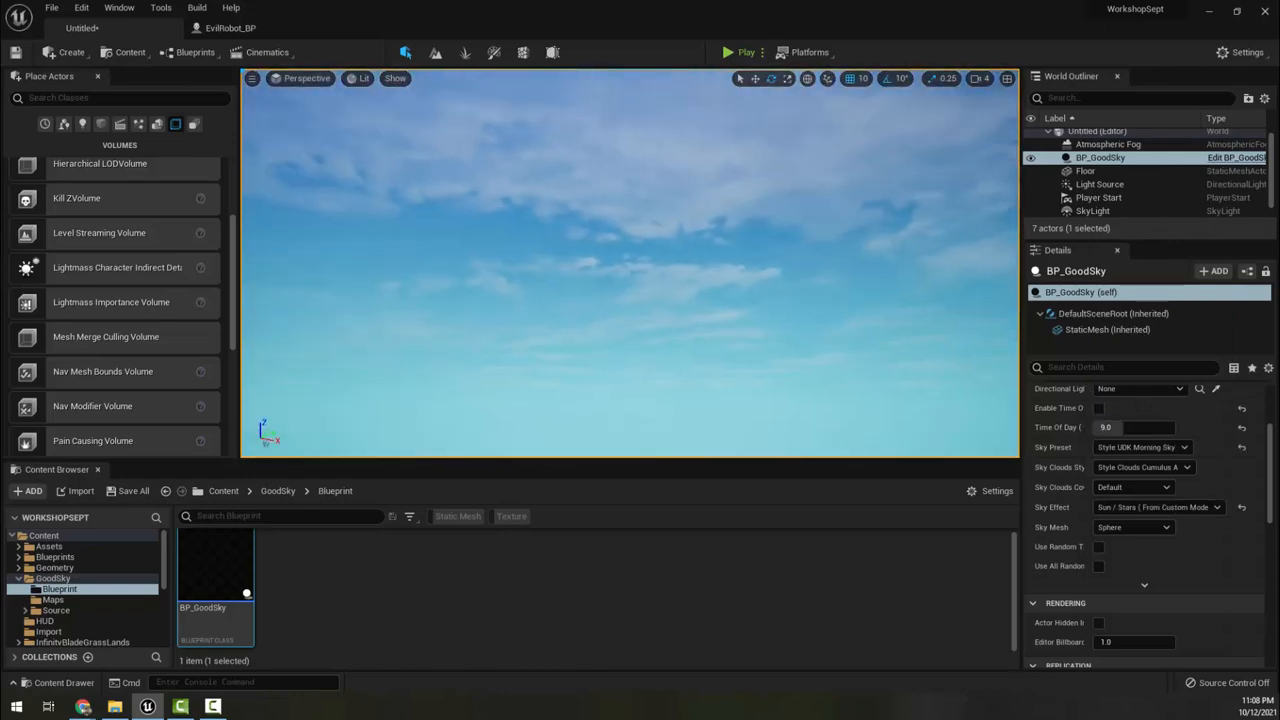
right_click_drag(912, 435, 1000, 452)
- Switch the BP_GoodSky sky preset to Style UDK Night Sky
left_click(1172, 450)
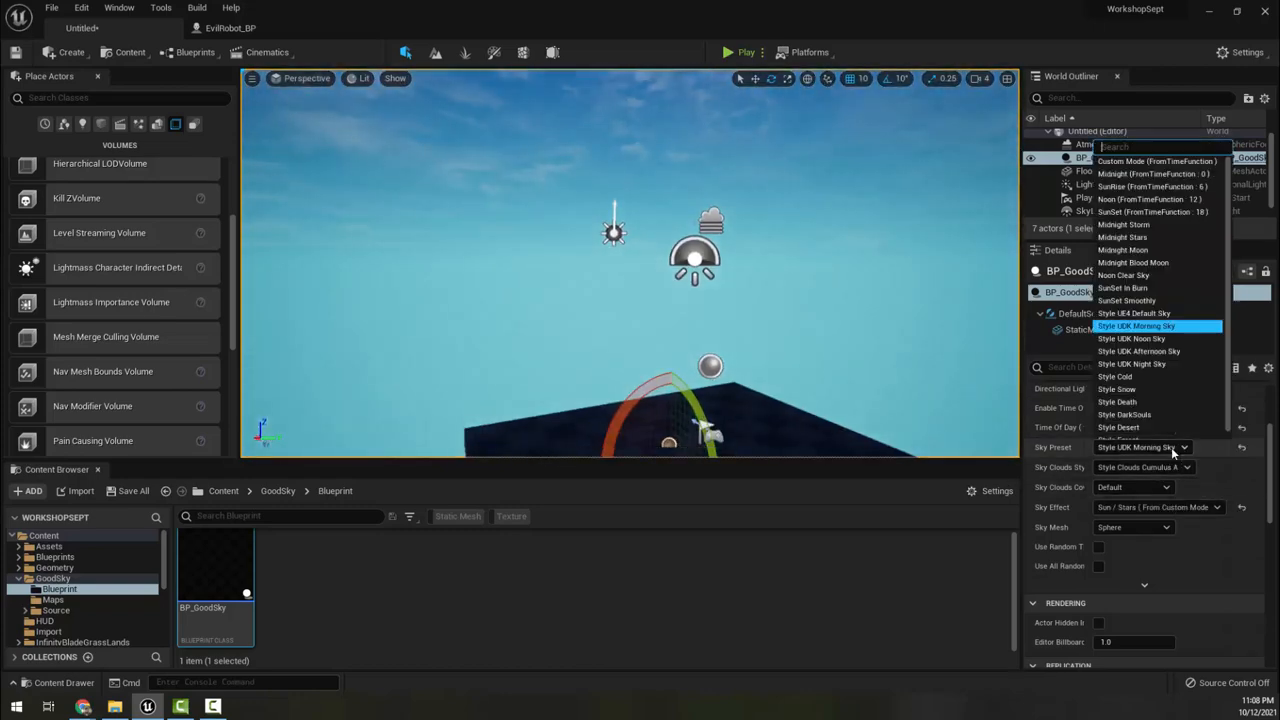
left_click(1157, 367)
right_click_drag(702, 400, 932, 428)
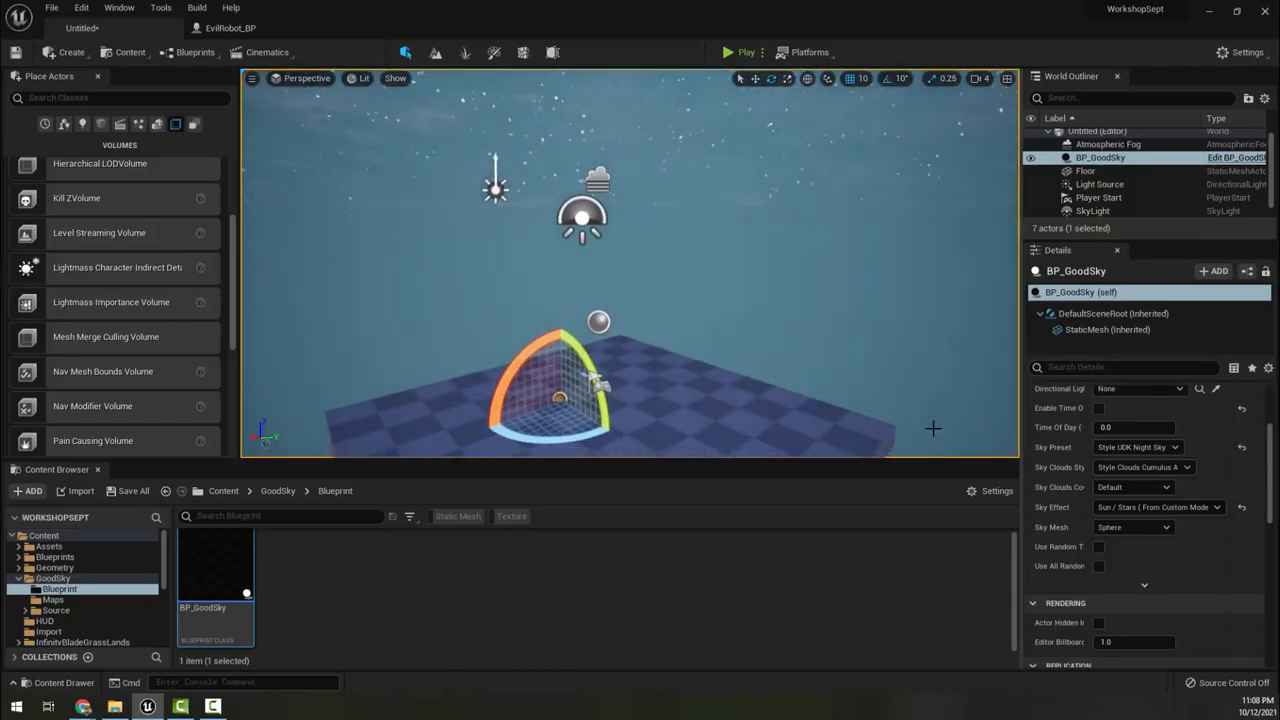
- Change the BP_GoodSky sky preset to Midnight Storm and inspect the sky and floor
left_click(1148, 450)
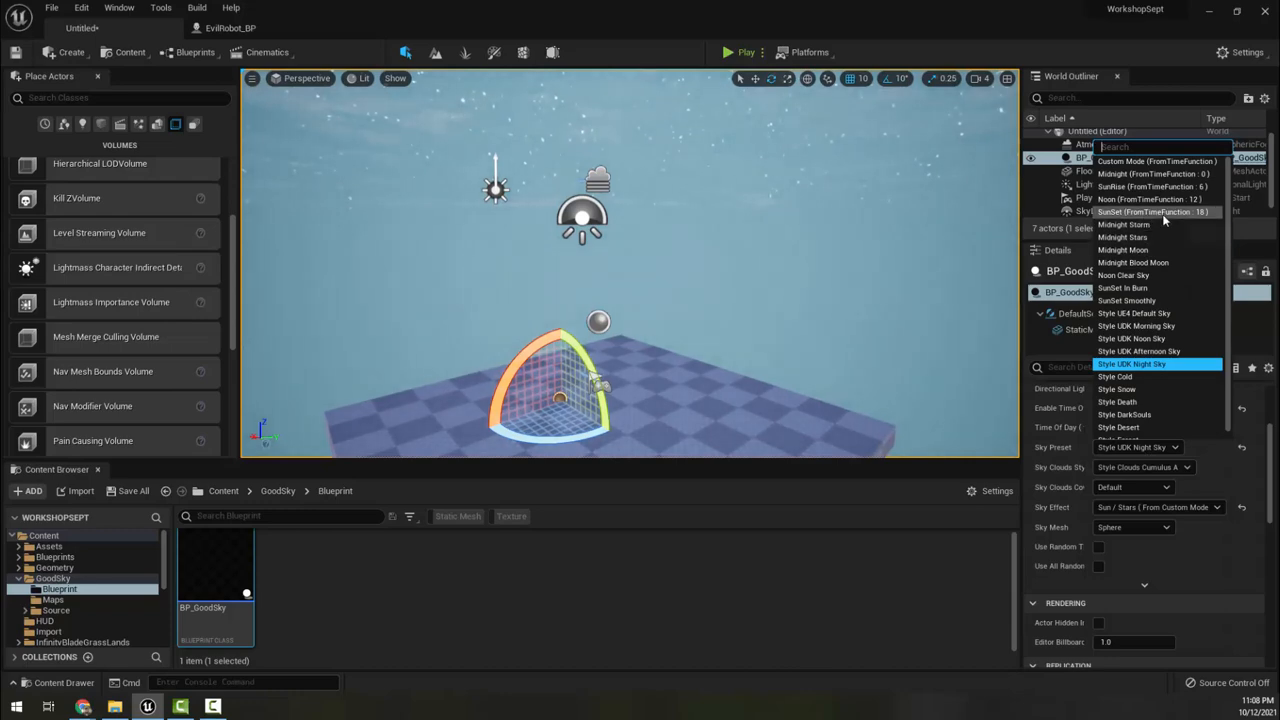
left_click(1123, 225)
right_click_drag(630, 264, 813, 370)
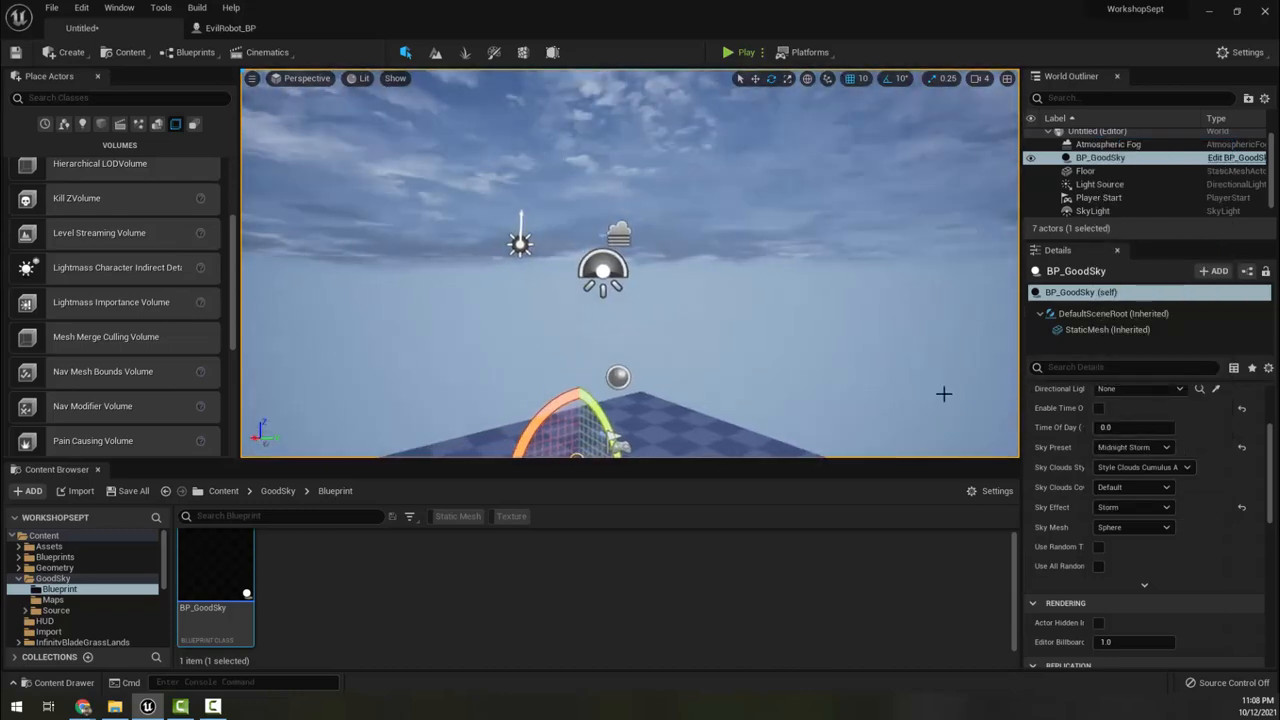
key("s")
mouse_move(630, 264)
right_mouse_down()
mouse_move(632, 312)
mouse_move(626, 250)
mouse_move(642, 252)
right_mouse_up()
right_click_drag(705, 327, 725, 420)
key("w")
key("s")
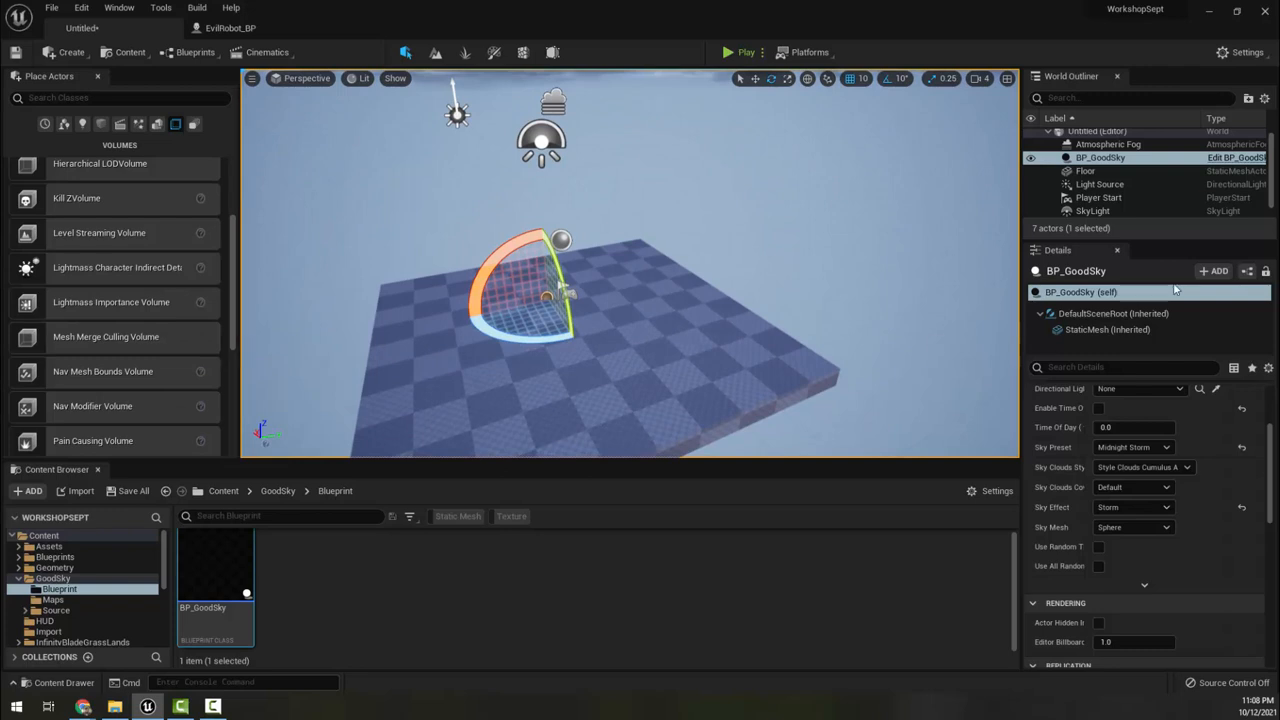
- Add a Post Process Volume beside the floor and enable its Infinite Extent option
scroll(1163, 184, "down", 1)
scroll(1150, 205, "up", 1)
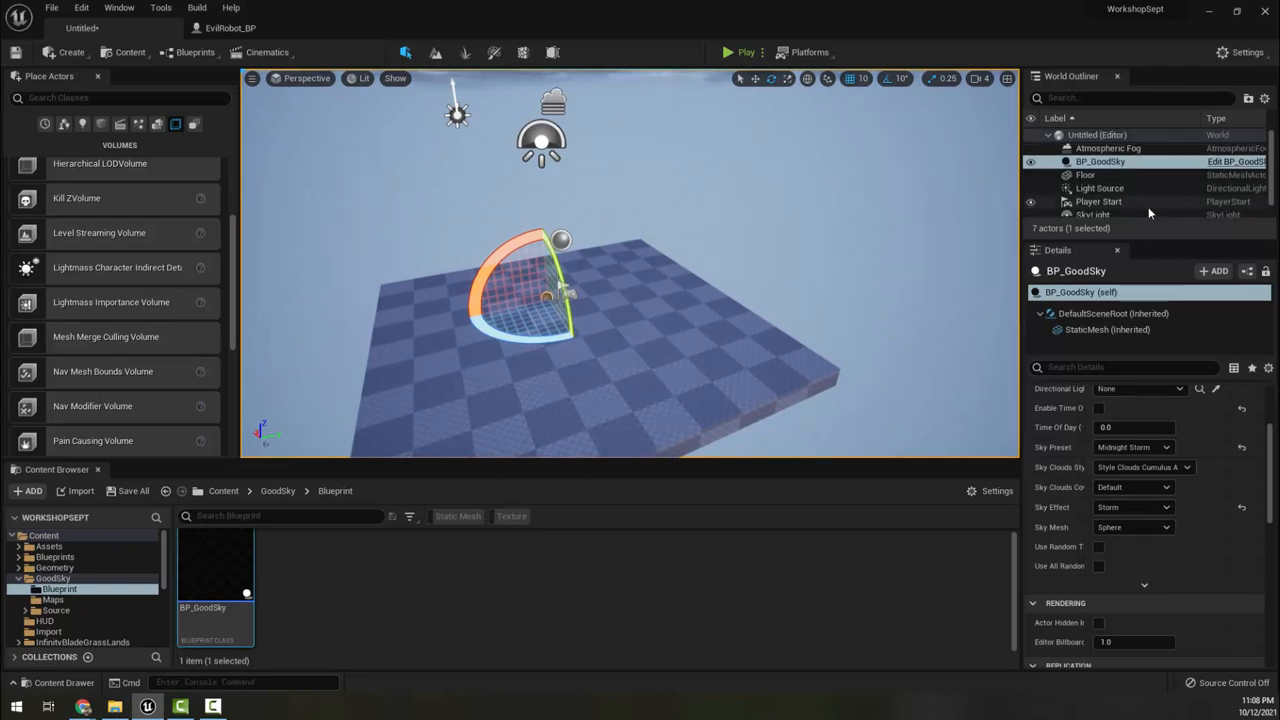
scroll(130, 348, "down", 3)
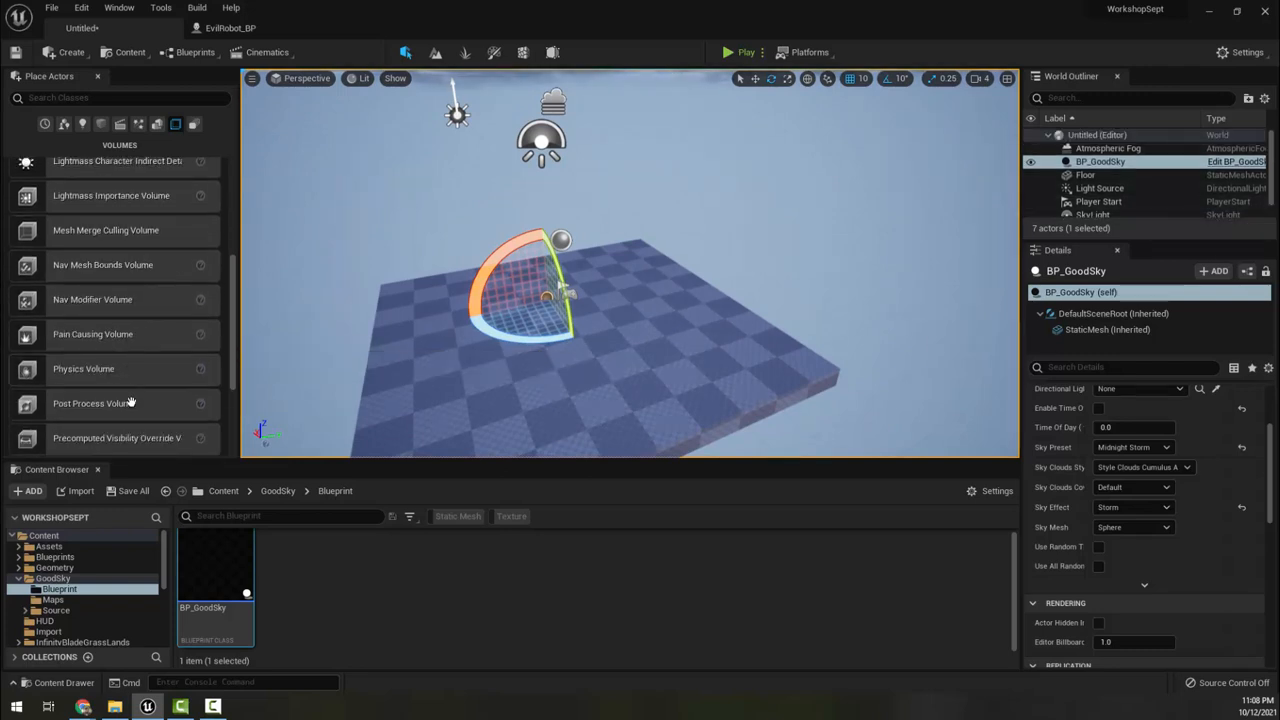
left_click_drag(105, 404, 376, 385)
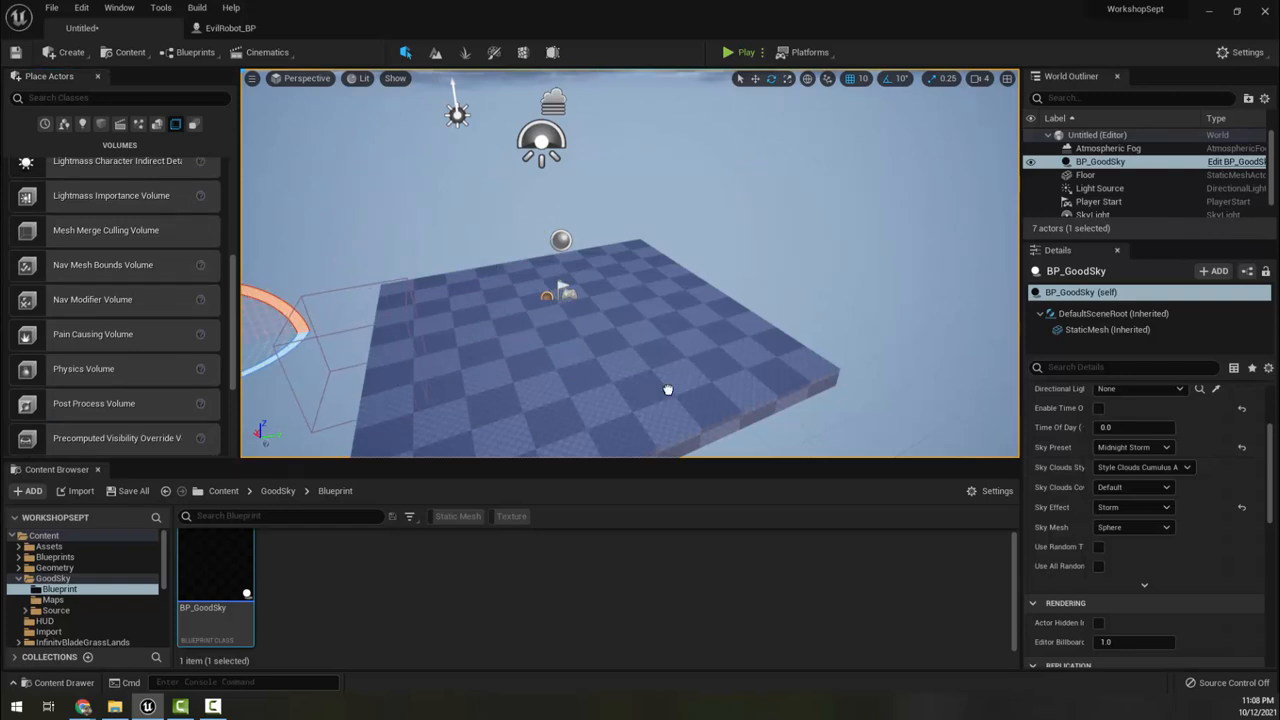
left_click_drag(668, 390, 668, 390)
type("inf")
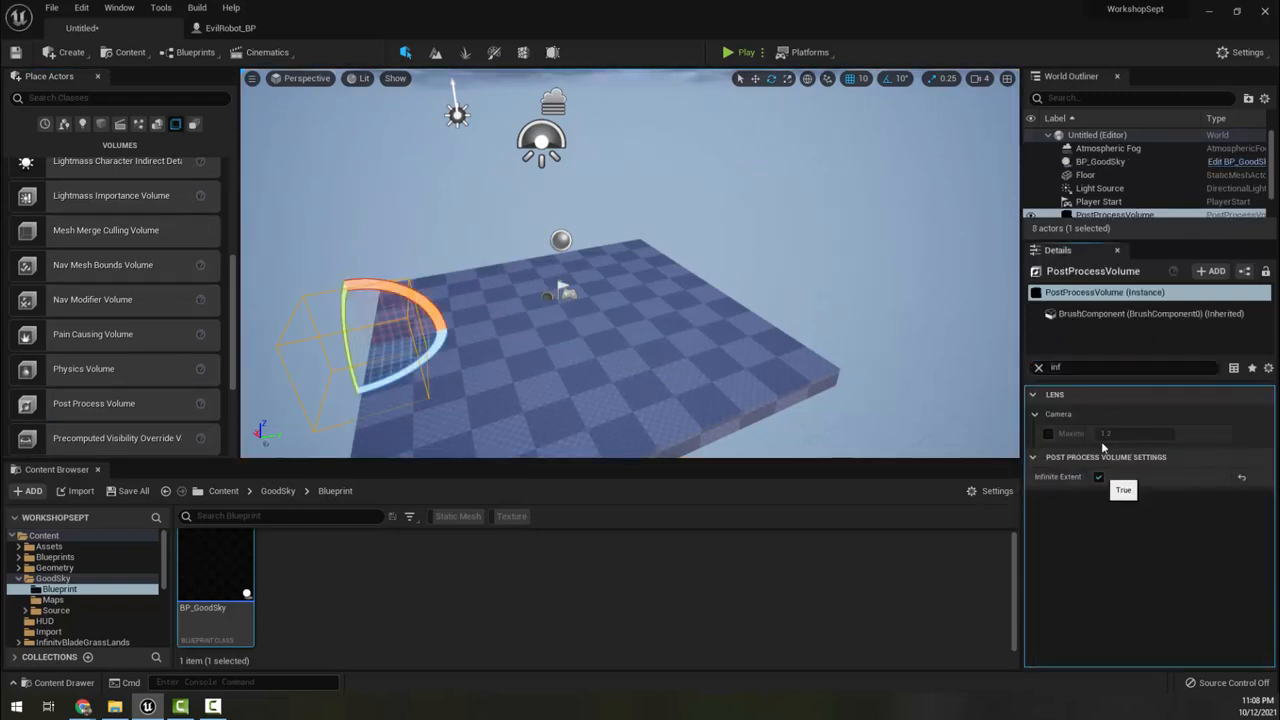
- Enable the post process volume's minimum and maximum exposure brightness and set both to 1.0
type("bright")
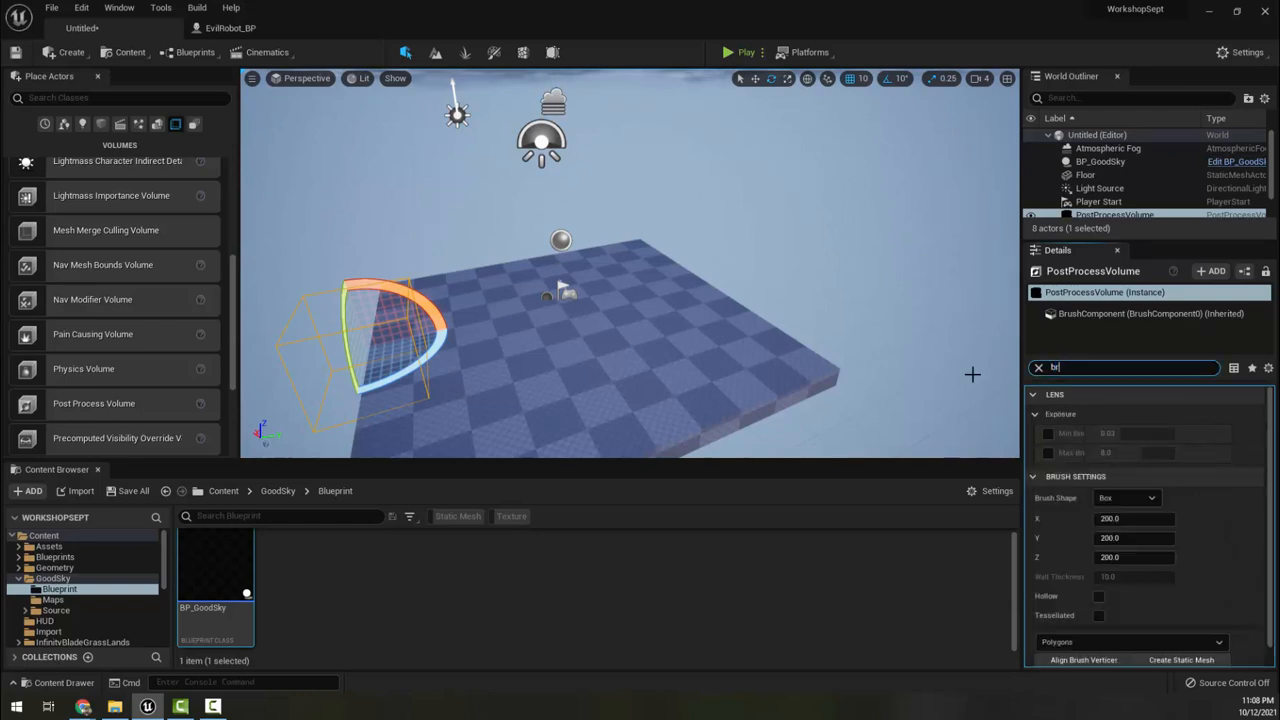
left_click(1047, 433)
left_click(1047, 452)
left_click(1115, 452)
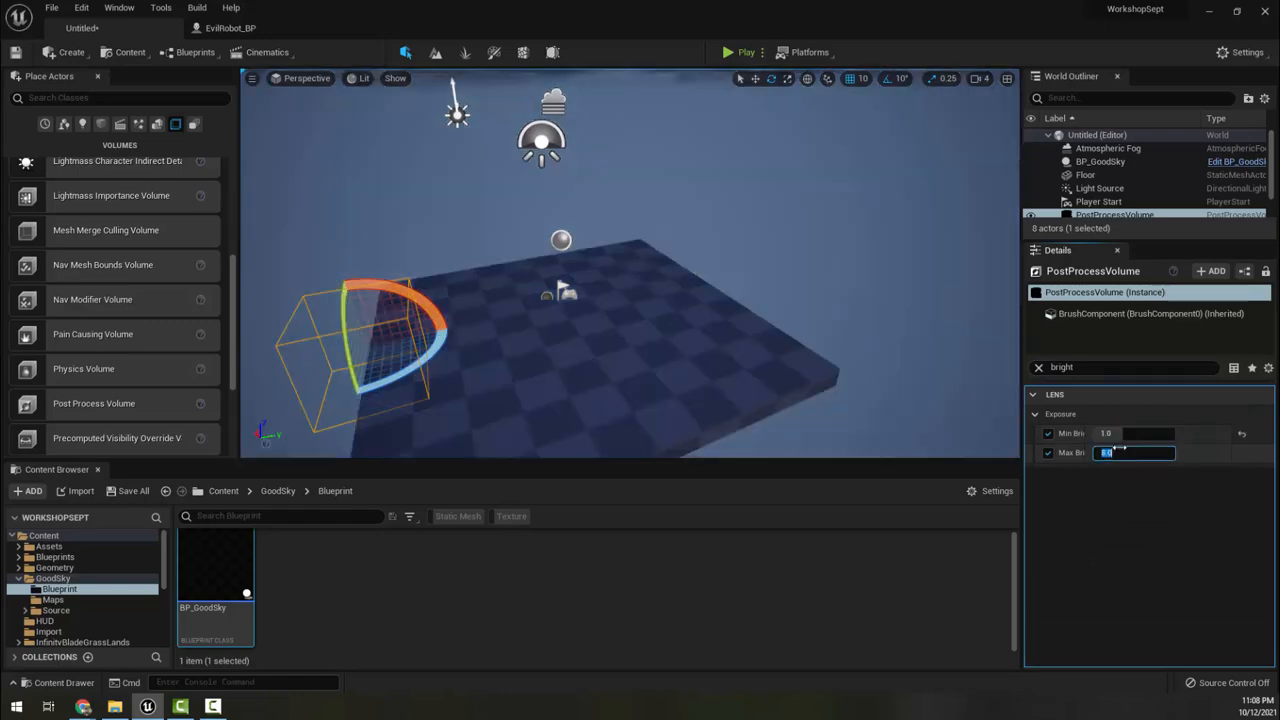
type("1")
left_click(1127, 433)
right_click_drag(800, 300, 775, 225)
key("s")
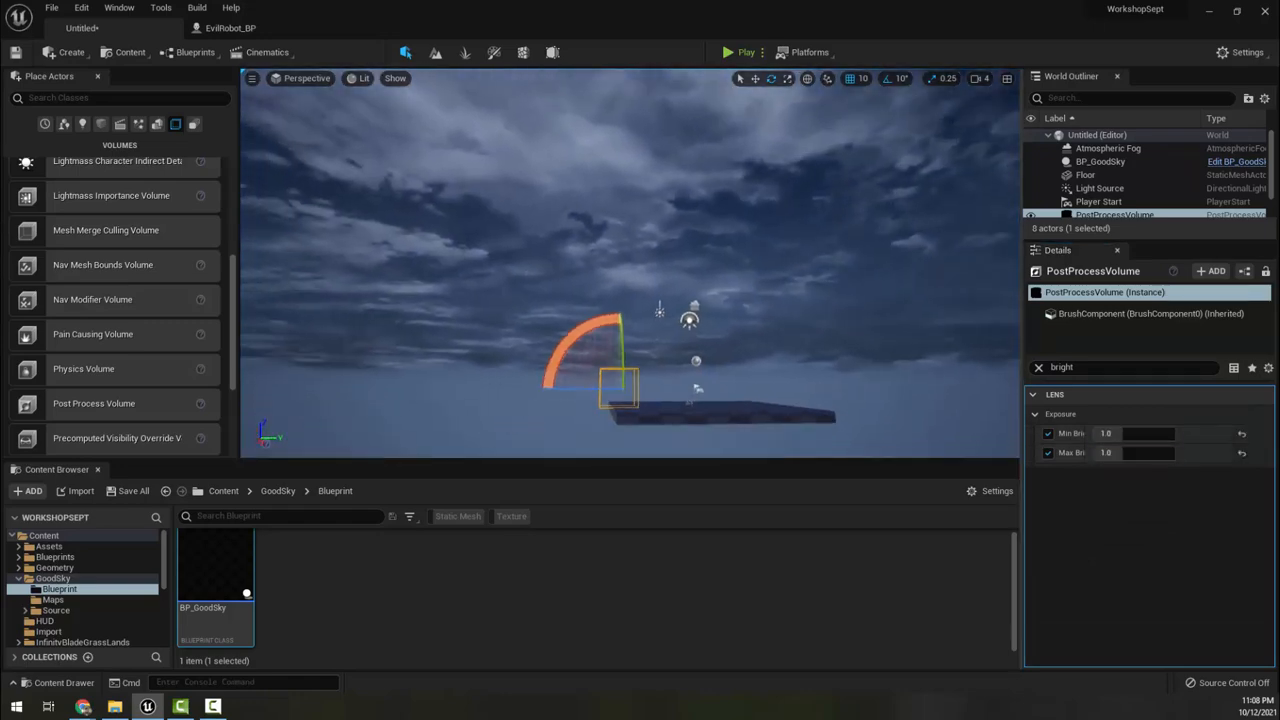
mouse_move(584, 258)
right_mouse_down()
mouse_move(570, 285)
mouse_move(655, 280)
mouse_move(584, 258)
right_mouse_up()
key("w")
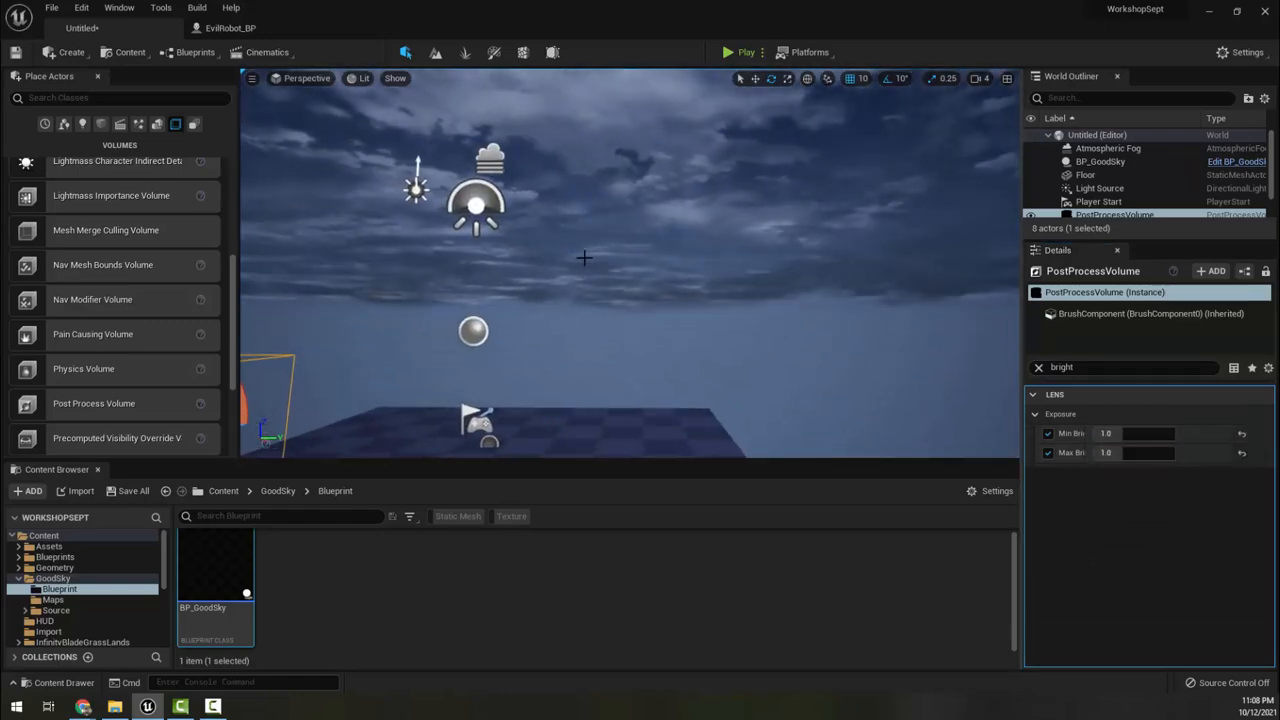
- Select the BP_GoodSky actor and set its sky preset to Midnight Blood Moon
left_click(584, 258)
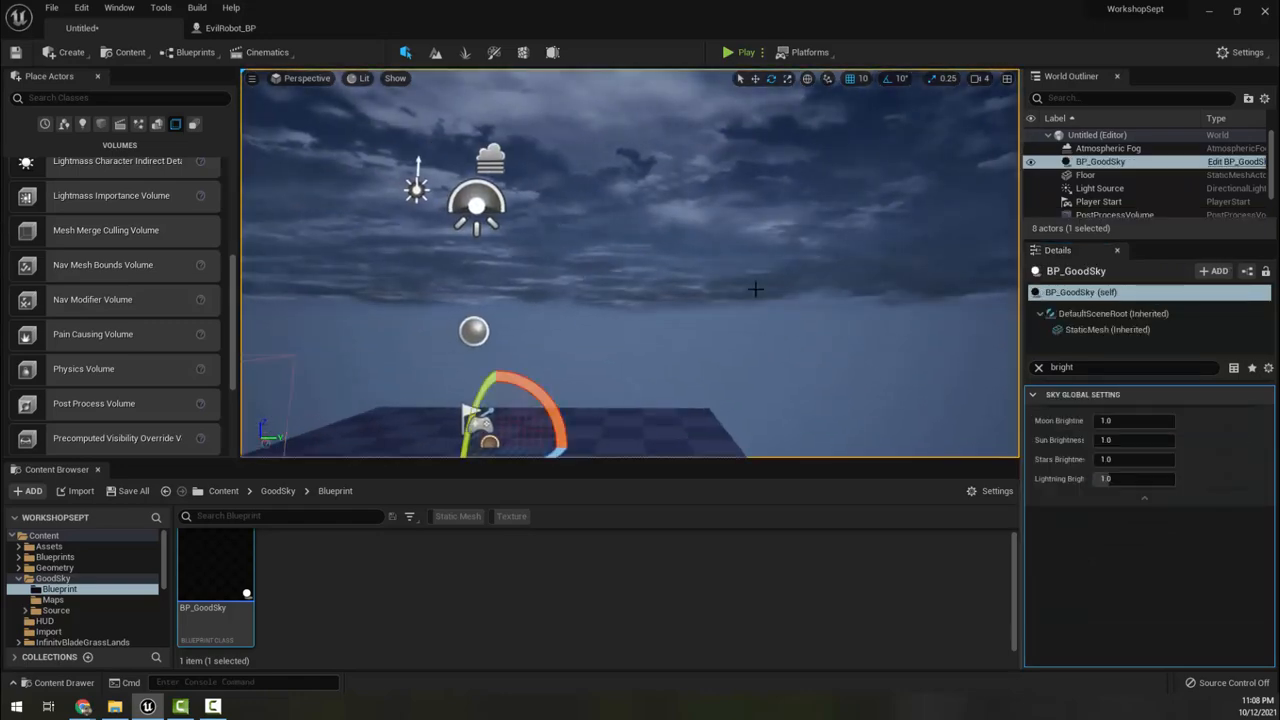
left_click(1039, 368)
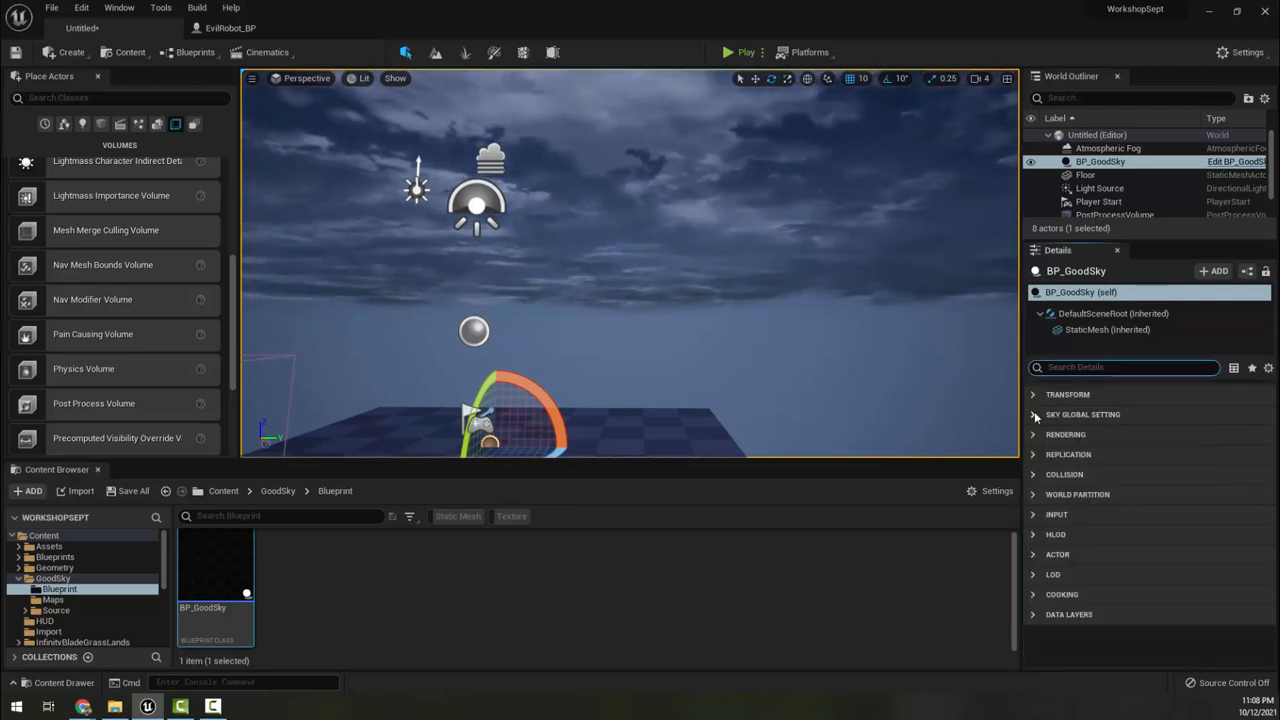
left_click(1034, 415)
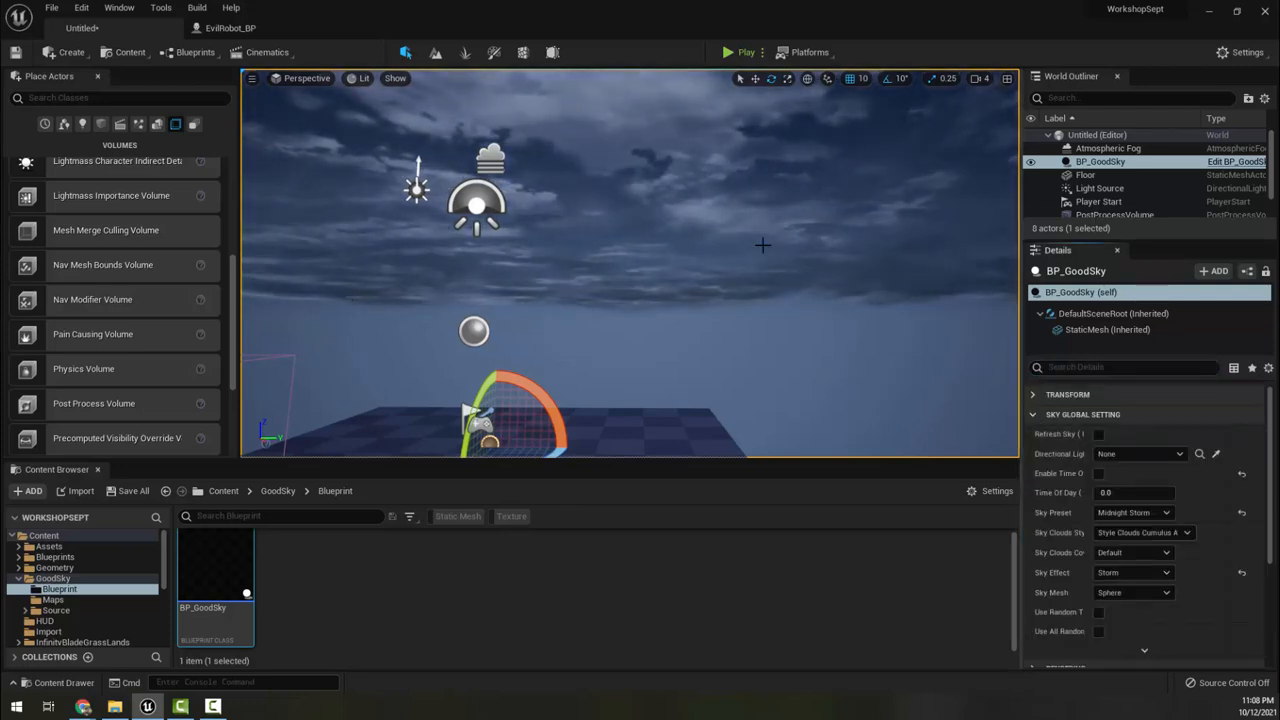
mouse_move(594, 341)
right_mouse_down()
mouse_move(563, 356)
mouse_move(515, 322)
mouse_move(608, 358)
right_mouse_up()
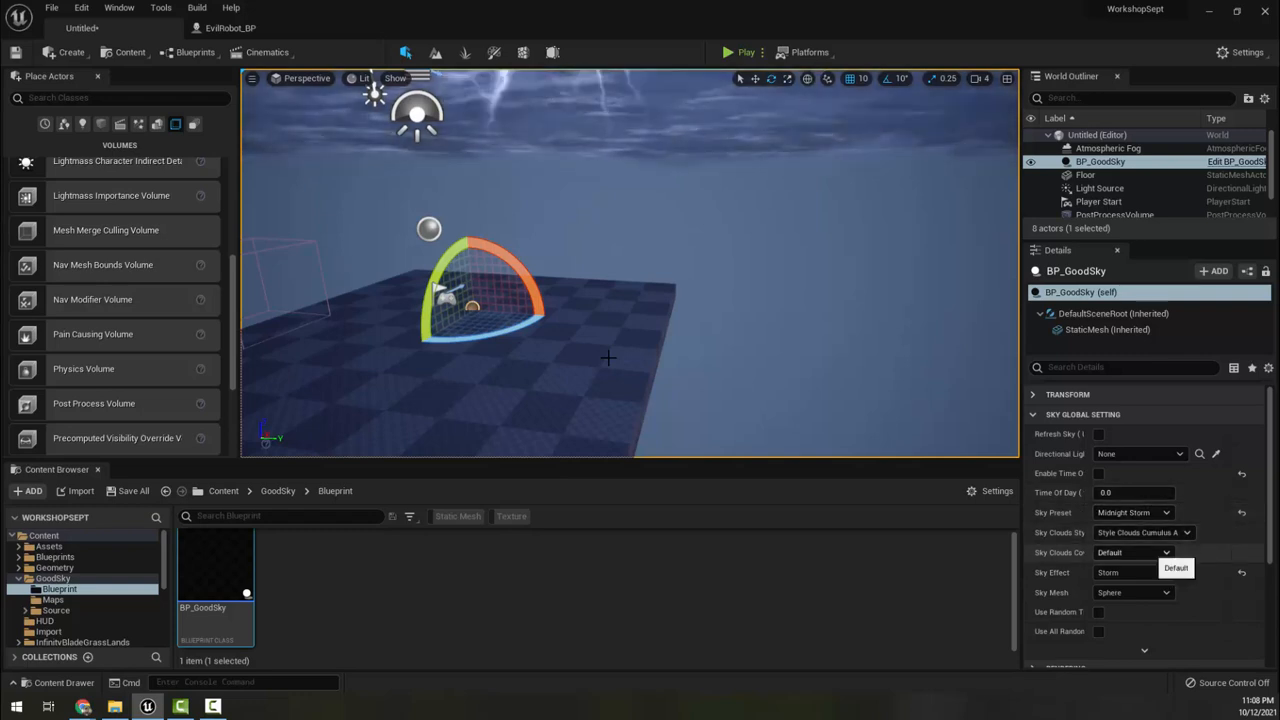
left_click(1130, 512)
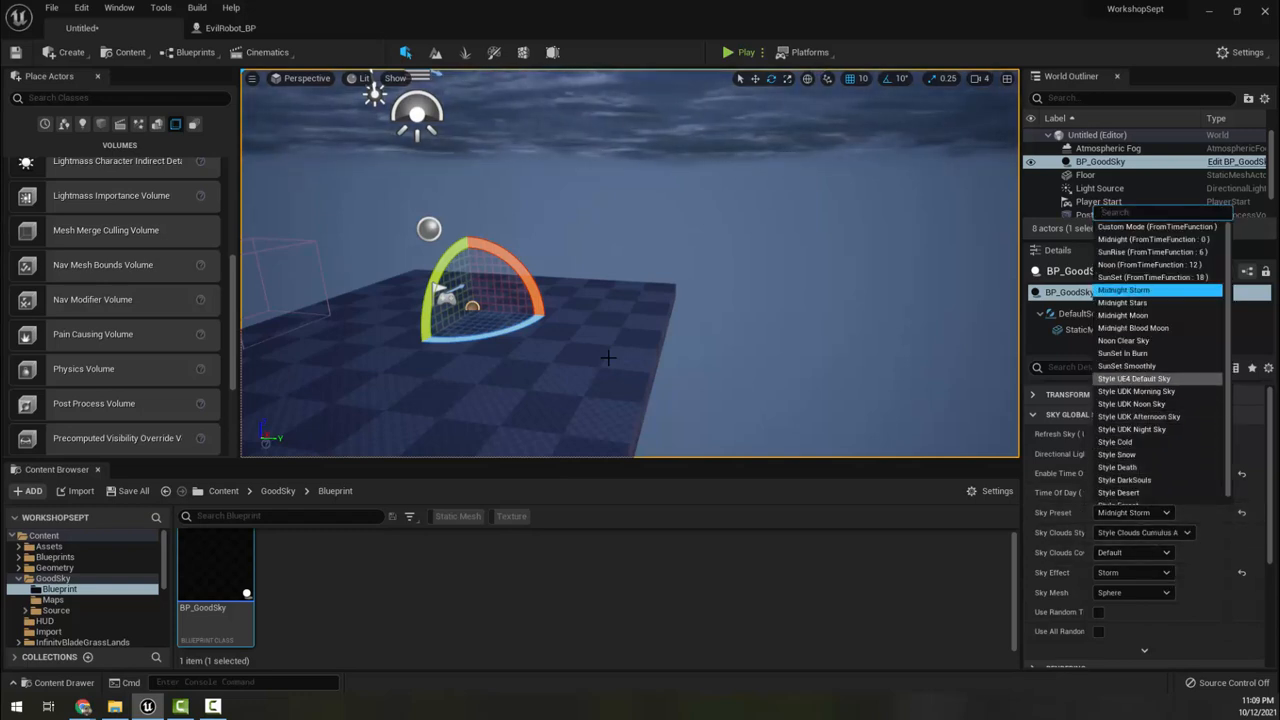
left_click(1166, 328)
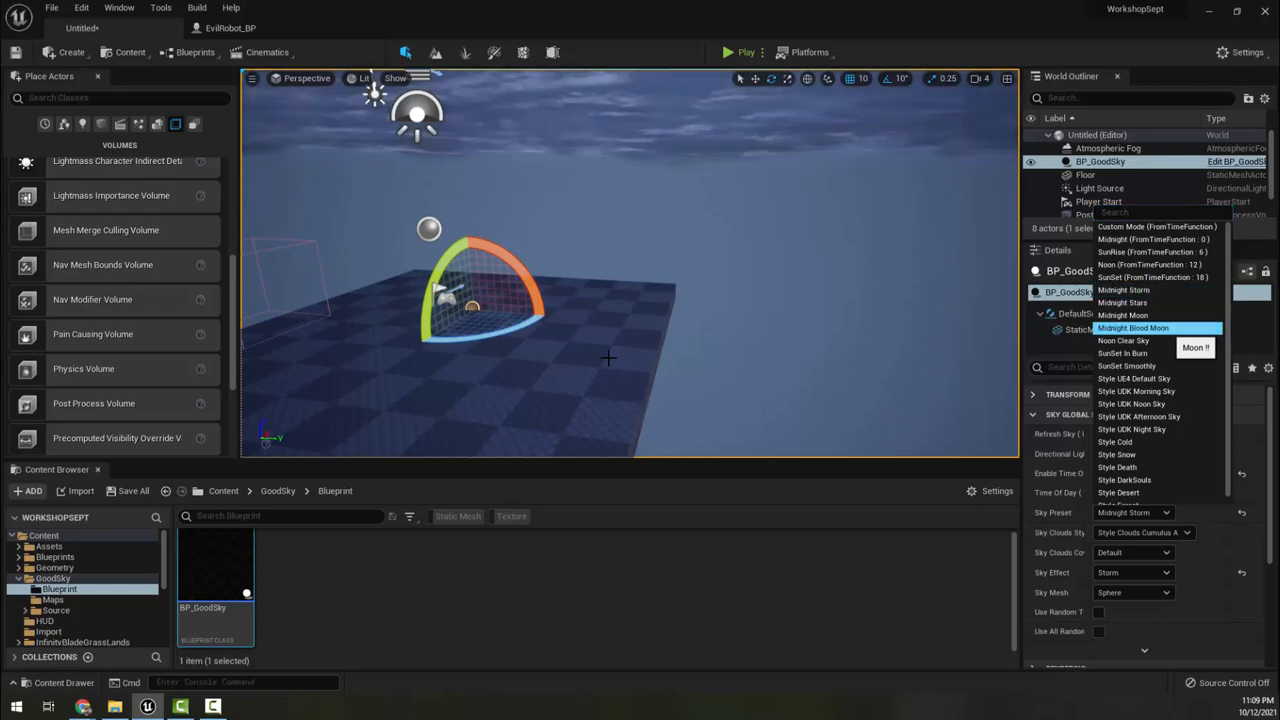
mouse_move(608, 358)
right_mouse_down()
mouse_move(490, 280)
mouse_move(440, 200)
mouse_move(608, 358)
right_mouse_up()
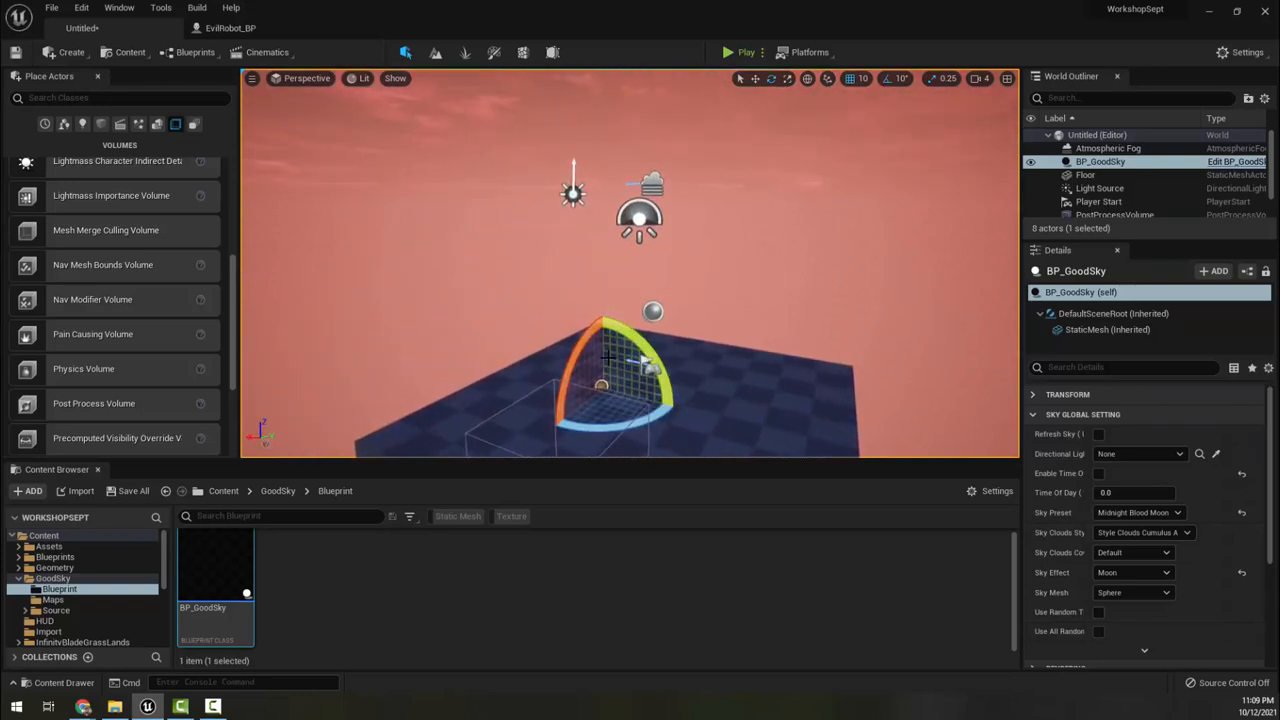
right_click_drag(608, 358, 608, 358)
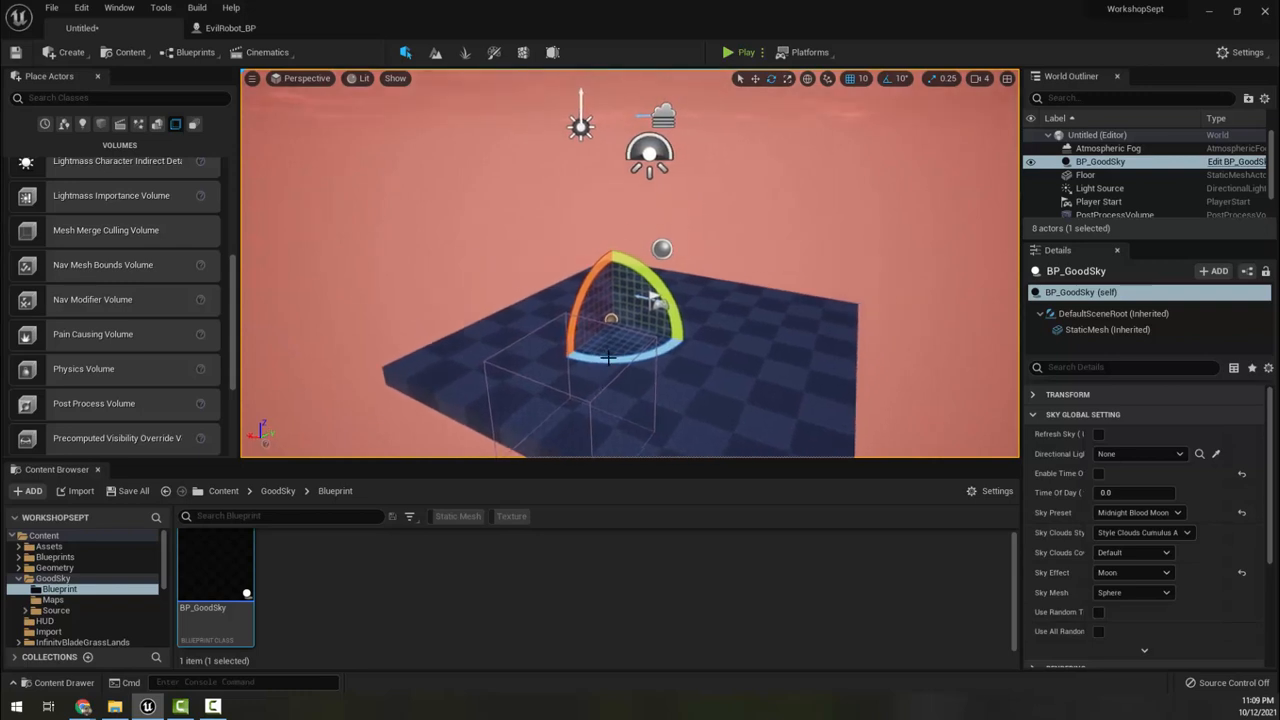
- Delete the BP_GoodSky, Light Source, SkyLight and Atmospheric Fog actors from the level
left_click(1100, 162)
key("Delete")
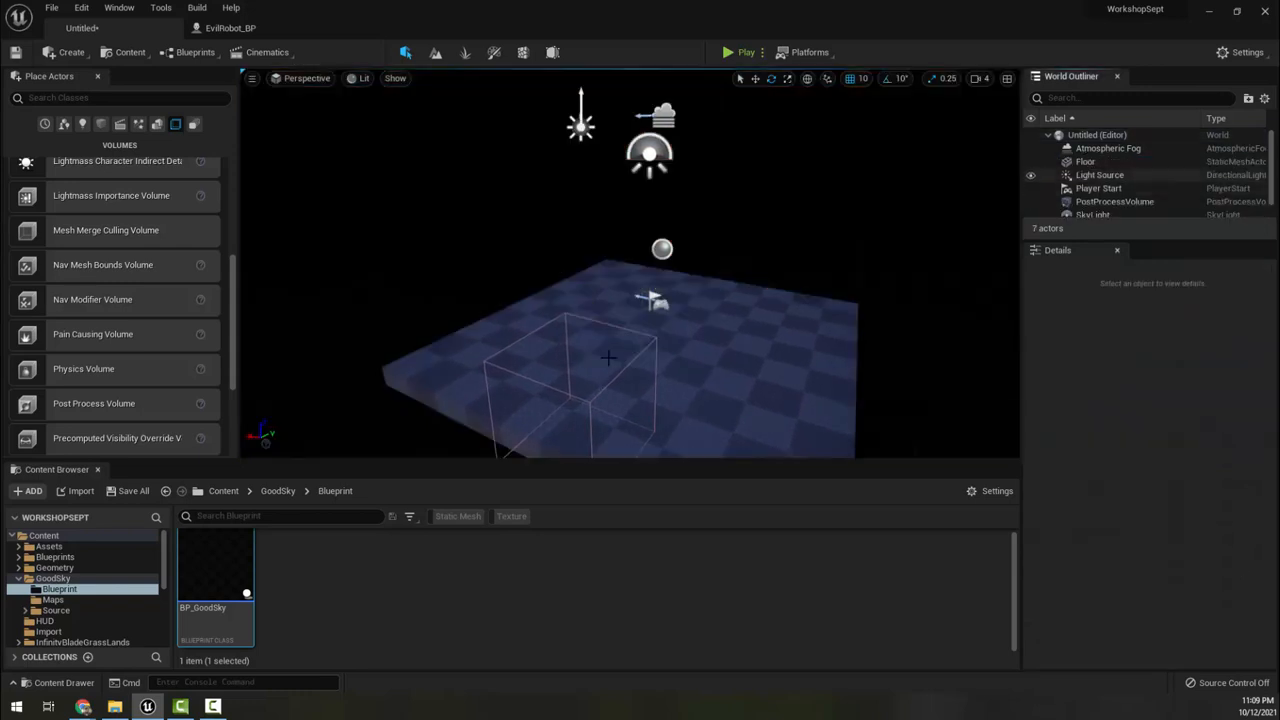
left_click(1100, 175)
key("Delete")
left_click(1100, 201)
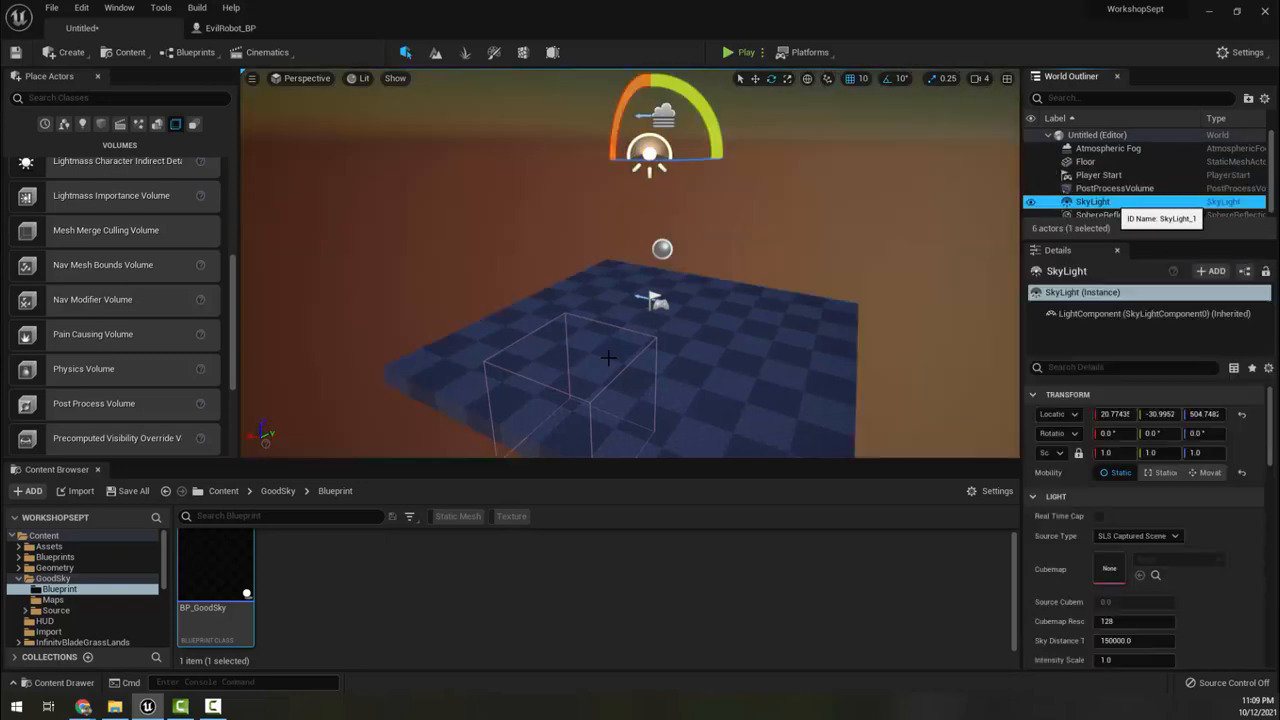
key("Delete")
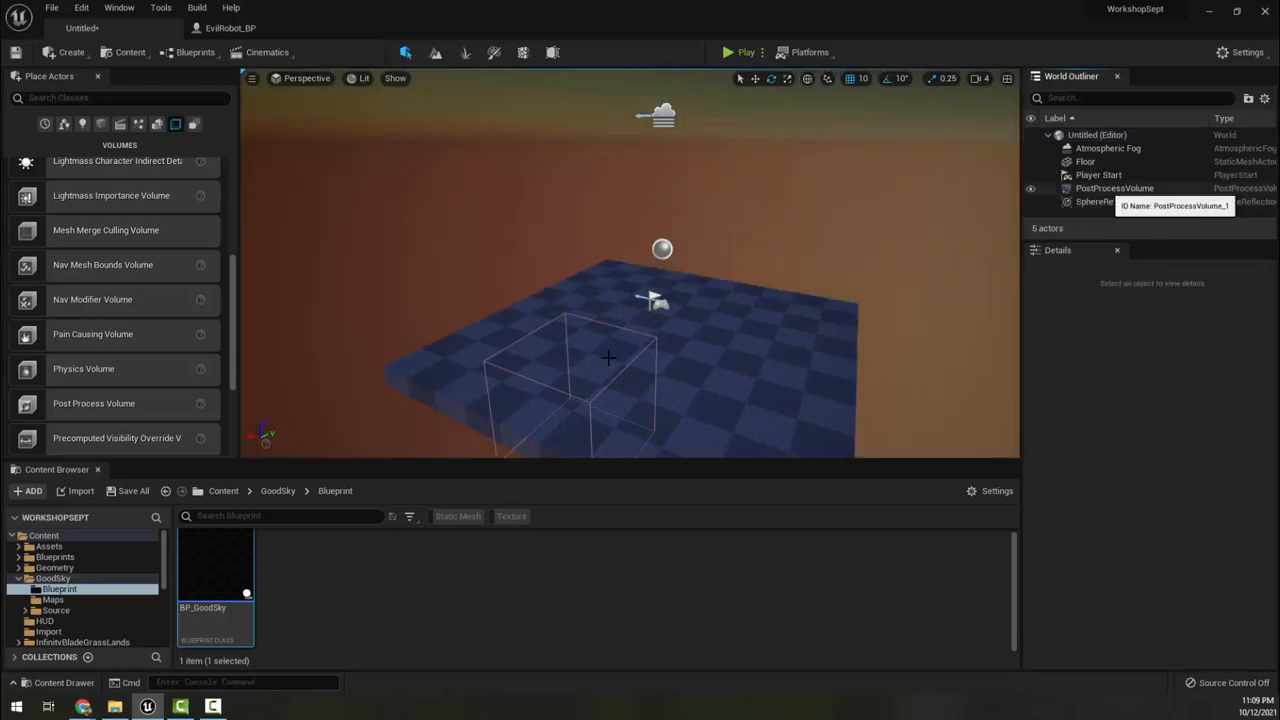
left_click(1110, 188)
left_click(1110, 148)
key("Delete")
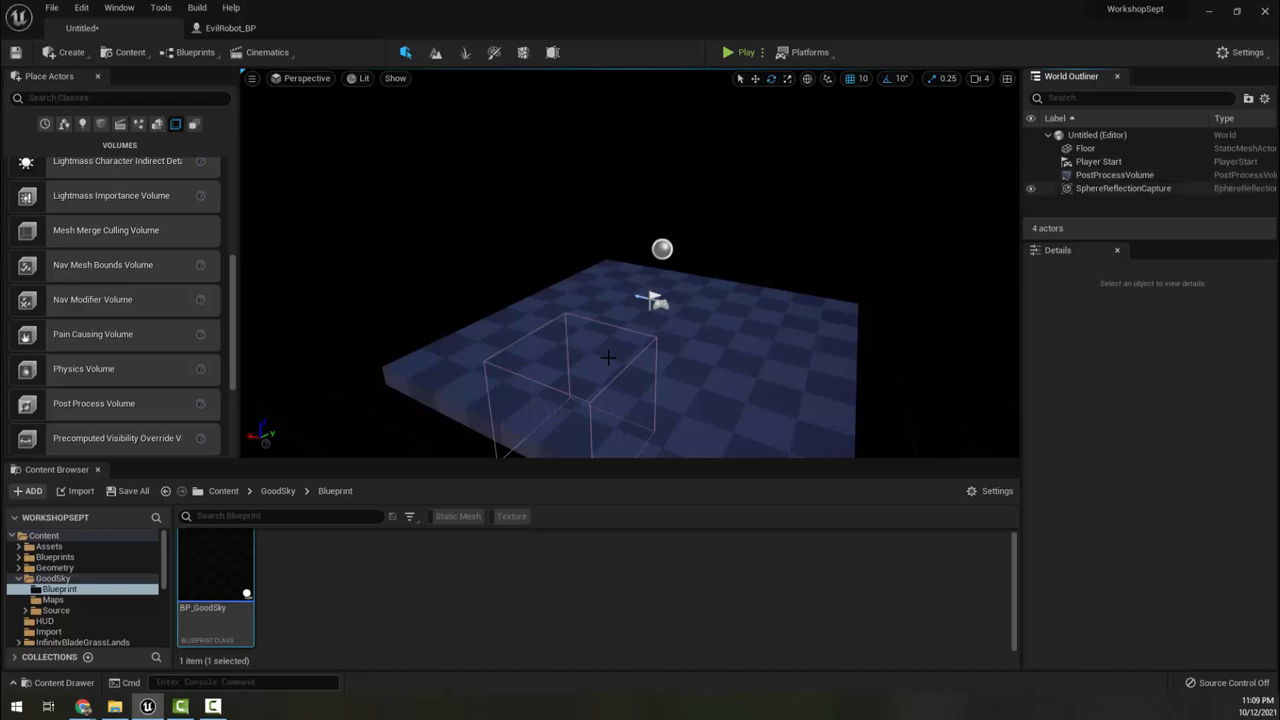
right_click_drag(608, 357, 608, 357)
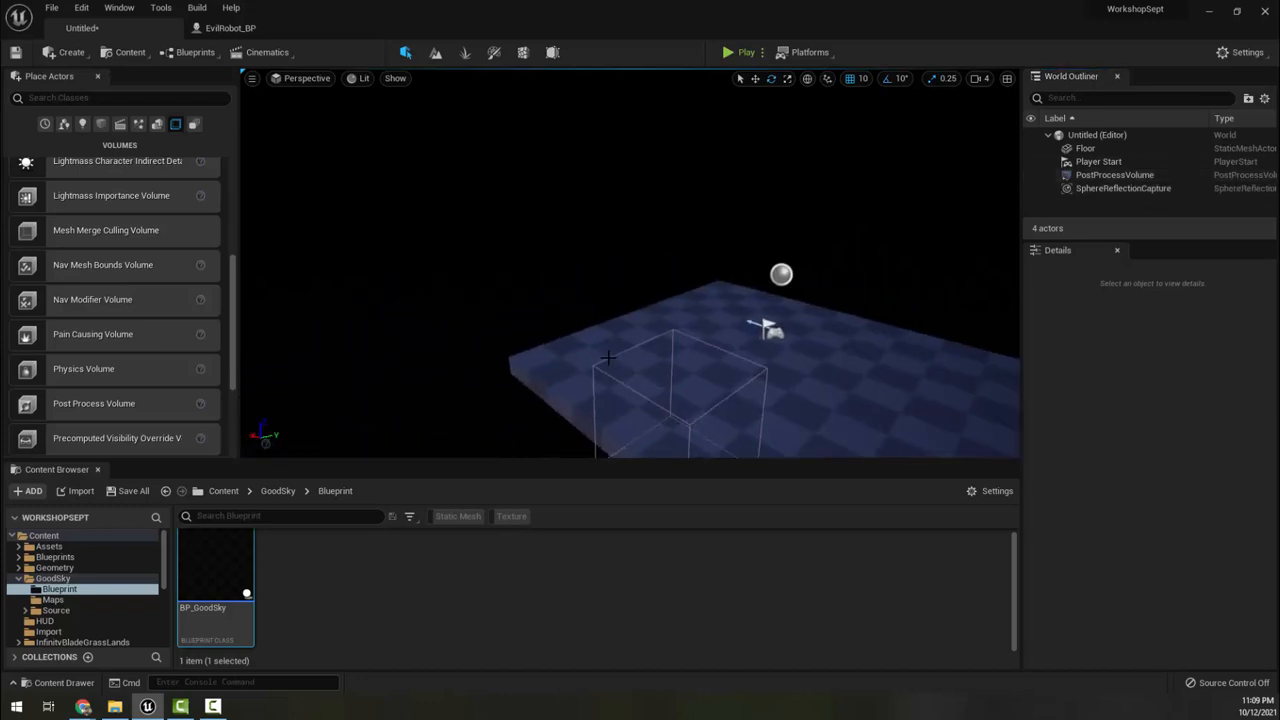
- Open the Env. Light Mixer and dock it beside the Content Browser
left_click(119, 7)
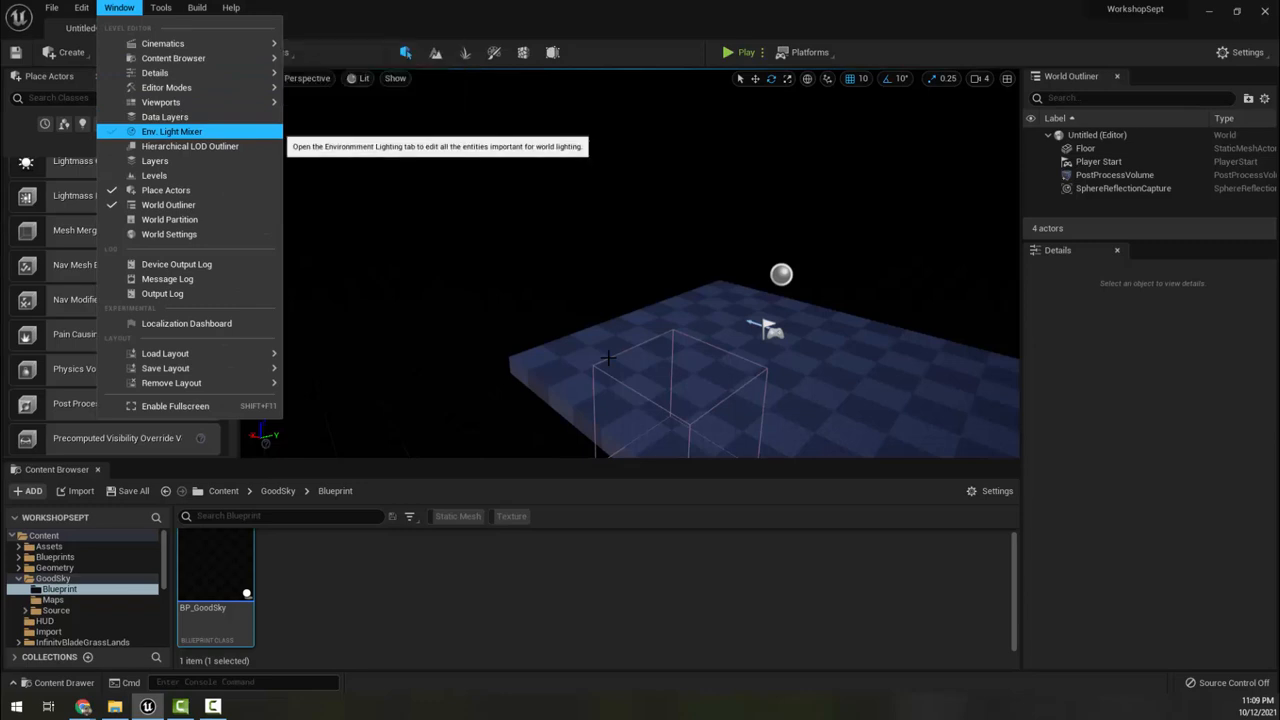
left_click(172, 132)
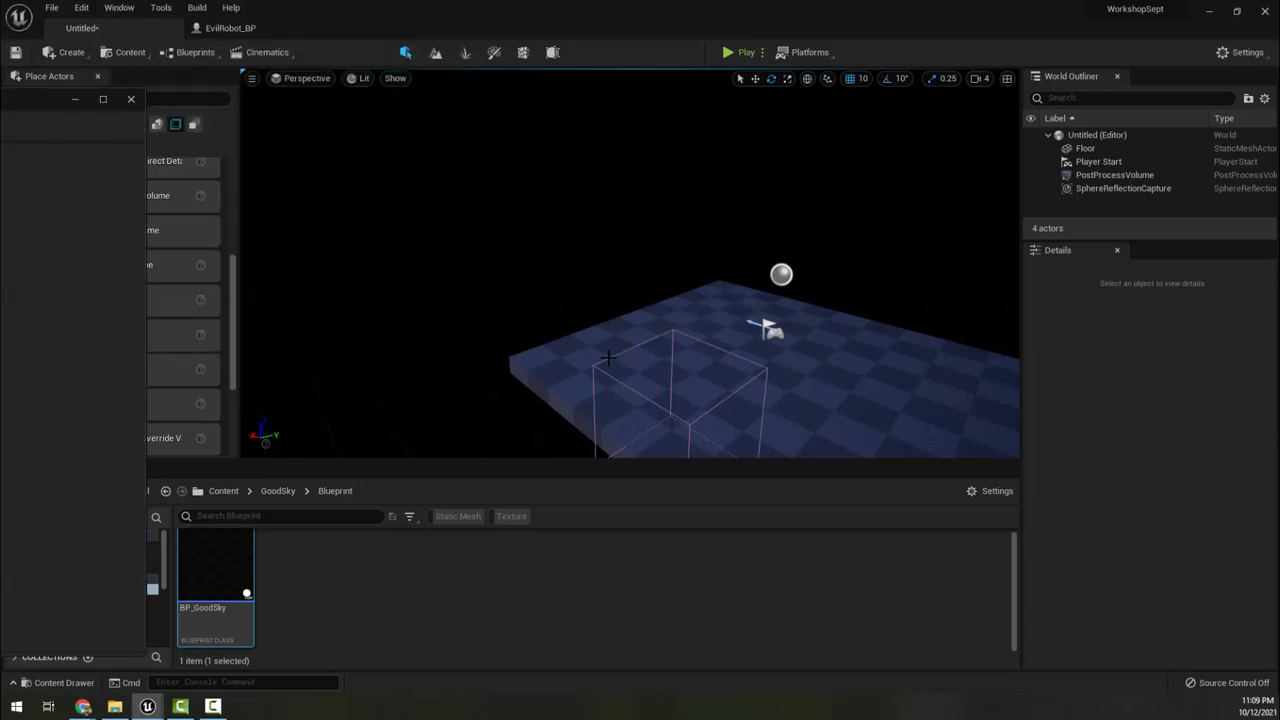
left_click_drag(0, 103, 645, 96)
left_click_drag(277, 95, 600, 82)
left_click_drag(472, 88, 143, 469)
left_click(60, 470)
left_click(156, 470)
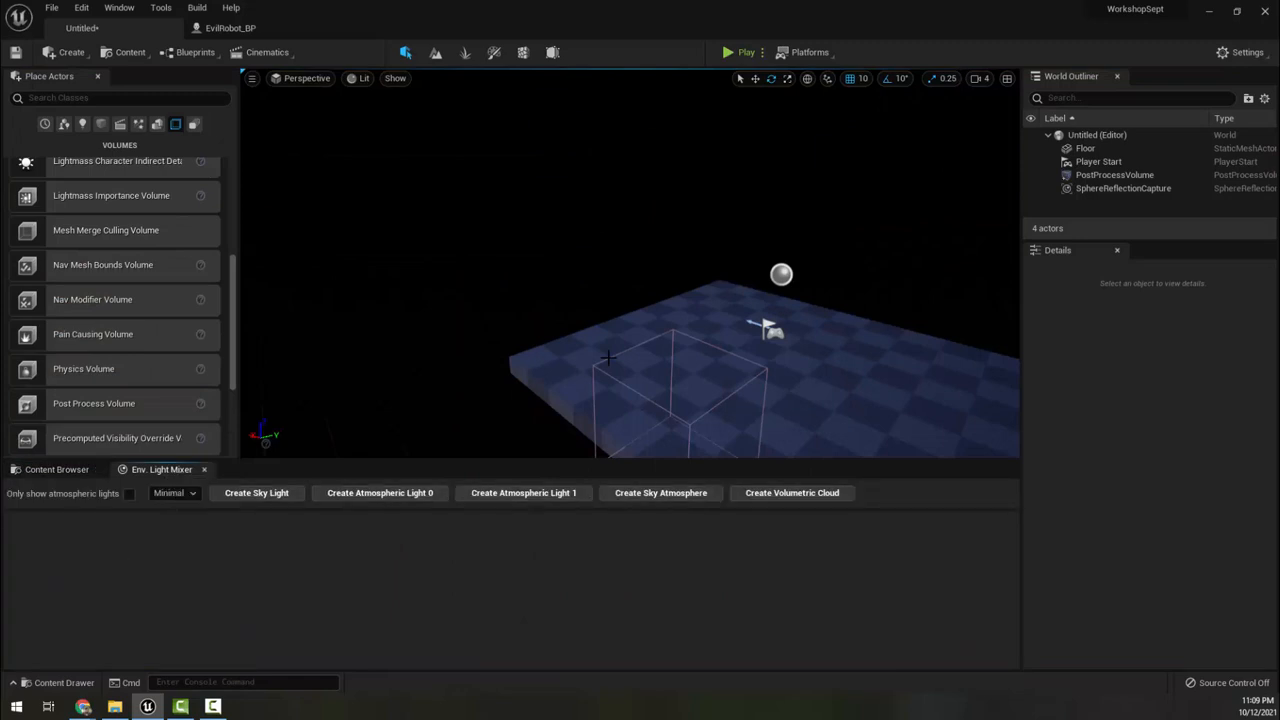
- Create a sky light, atmospheric light 0, sky atmosphere and volumetric cloud, and widen the mixer so all four columns fit
left_click(256, 493)
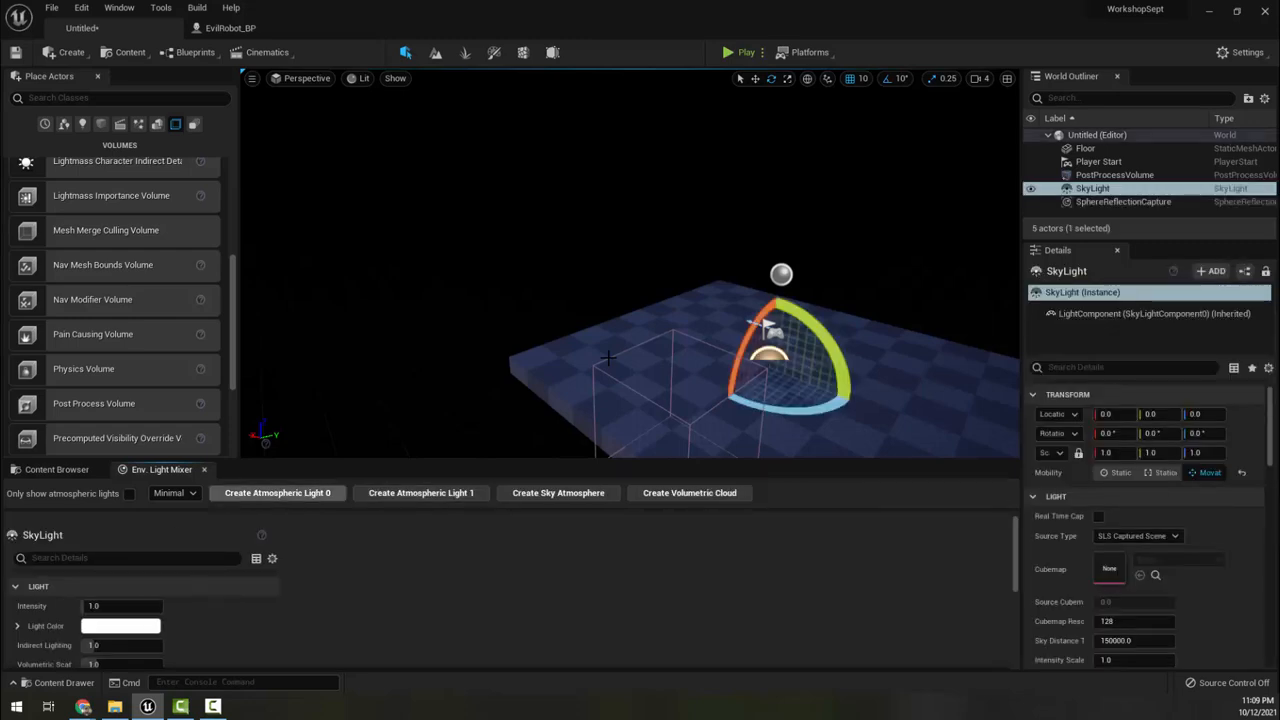
left_click(270, 493)
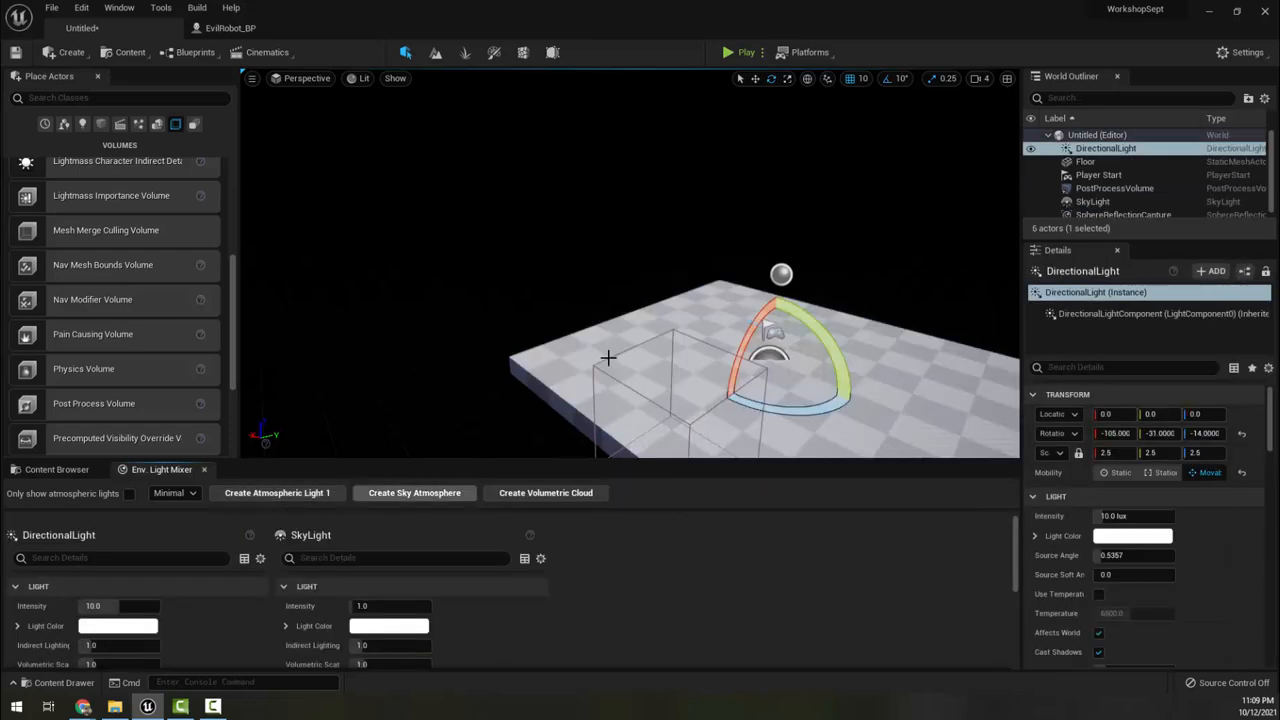
left_click(414, 493)
left_click(415, 493)
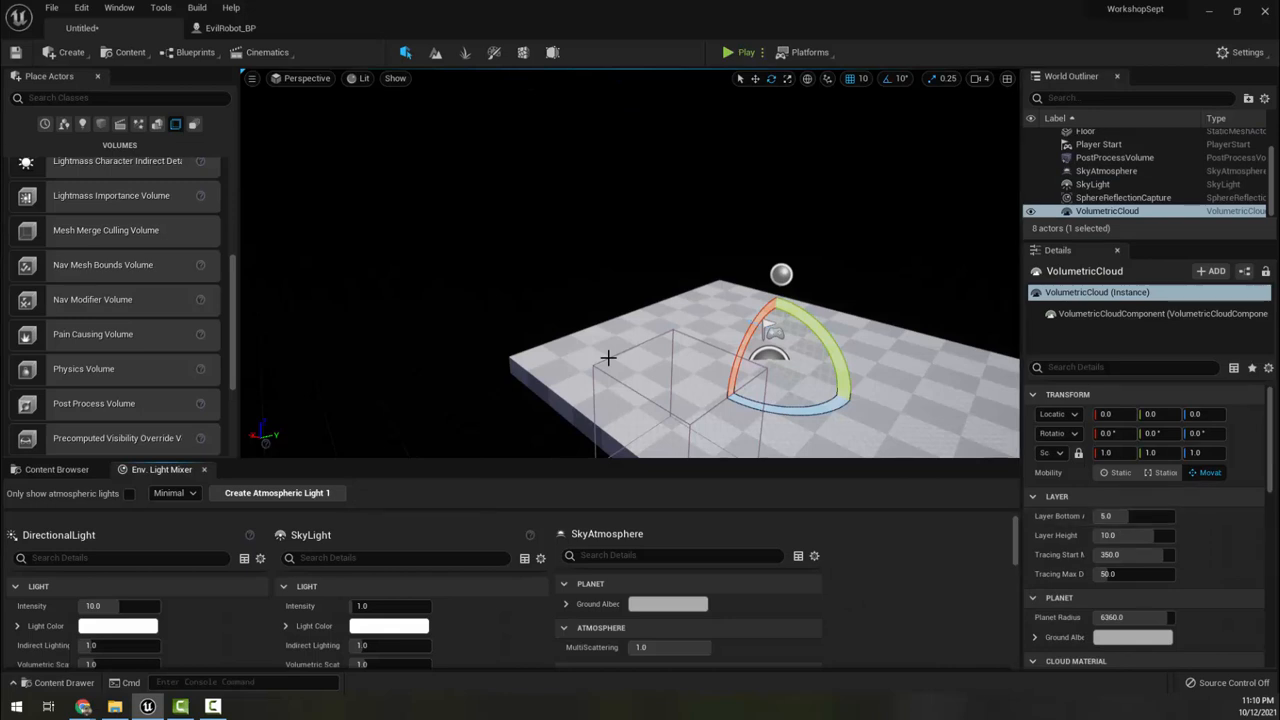
mouse_move(1021, 301)
left_mouse_down()
mouse_move(1105, 301)
mouse_move(943, 301)
mouse_move(1096, 301)
left_mouse_up()
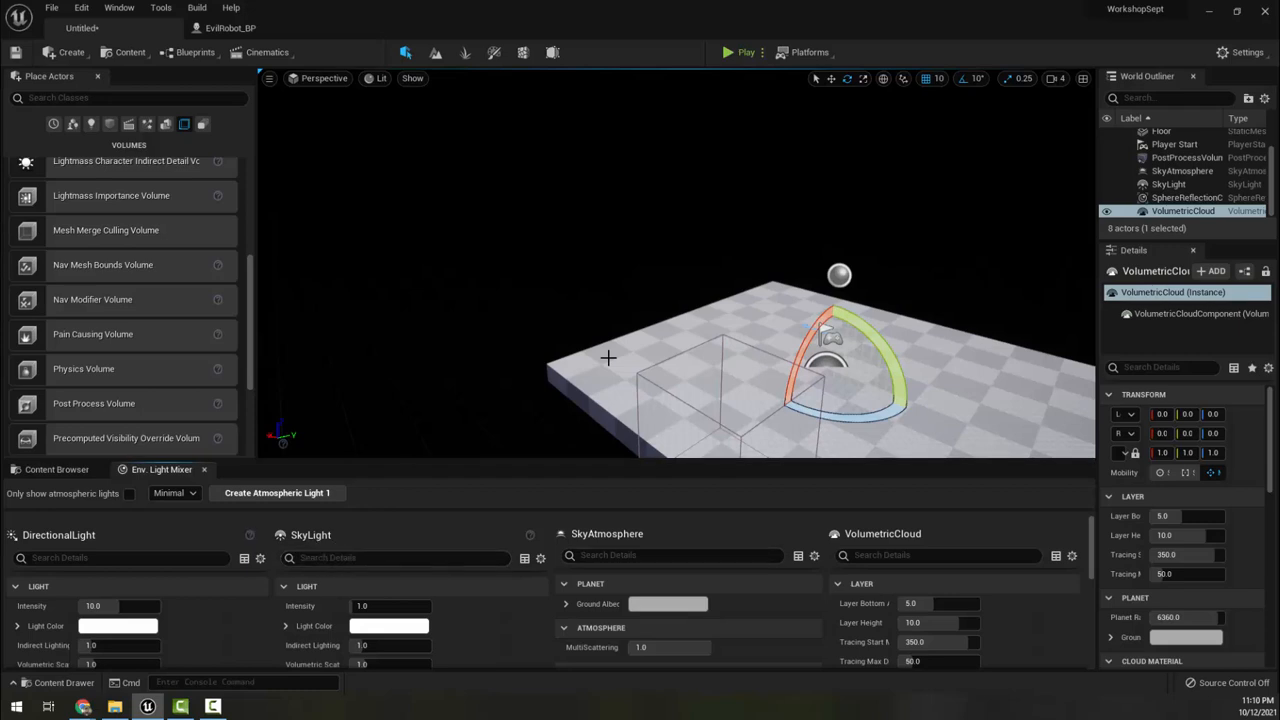
- Search the DirectionalLight's minimal properties for "atmo" and look through the mixer's settings for the atmosphere sun light option
right_click_drag(608, 358, 608, 358)
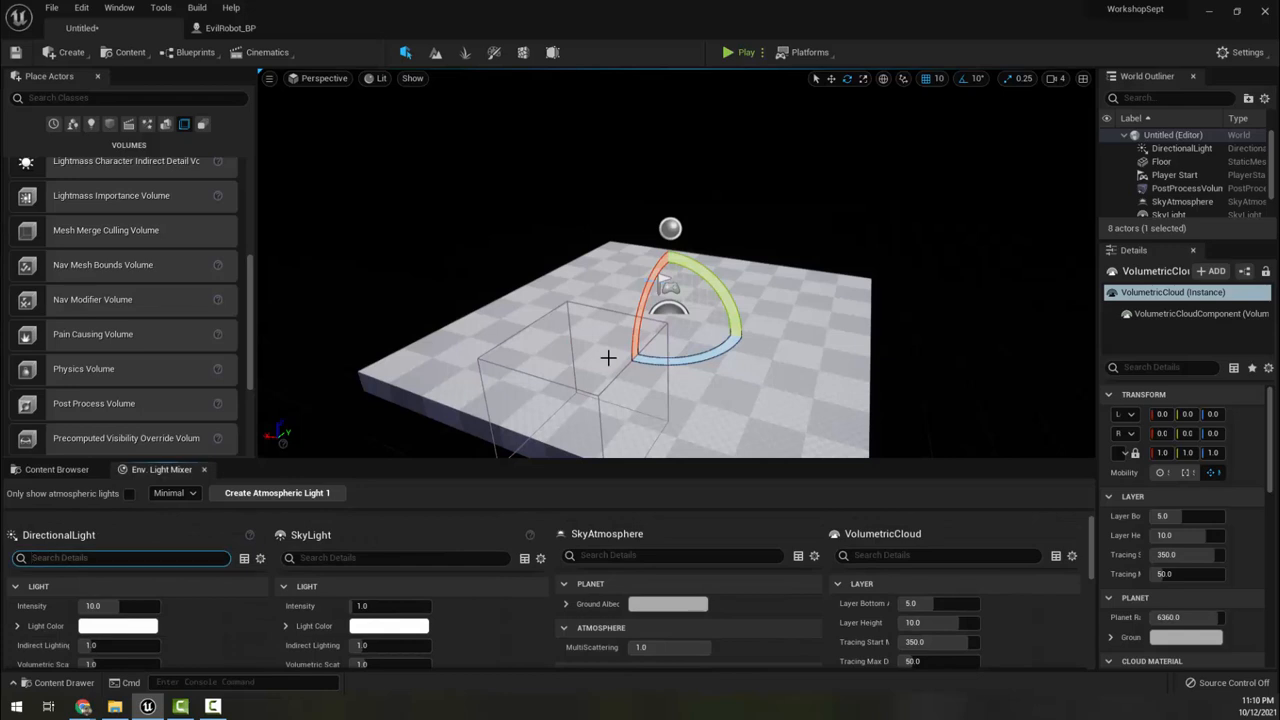
type("at")
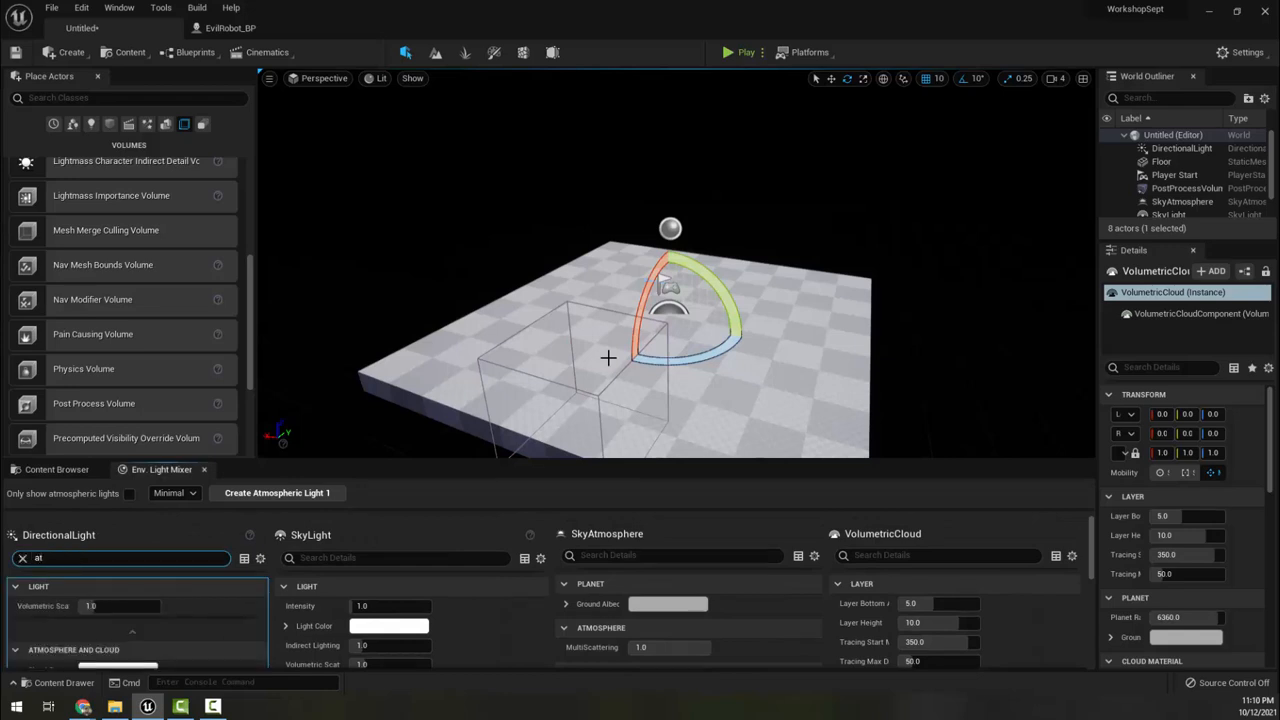
type("mo")
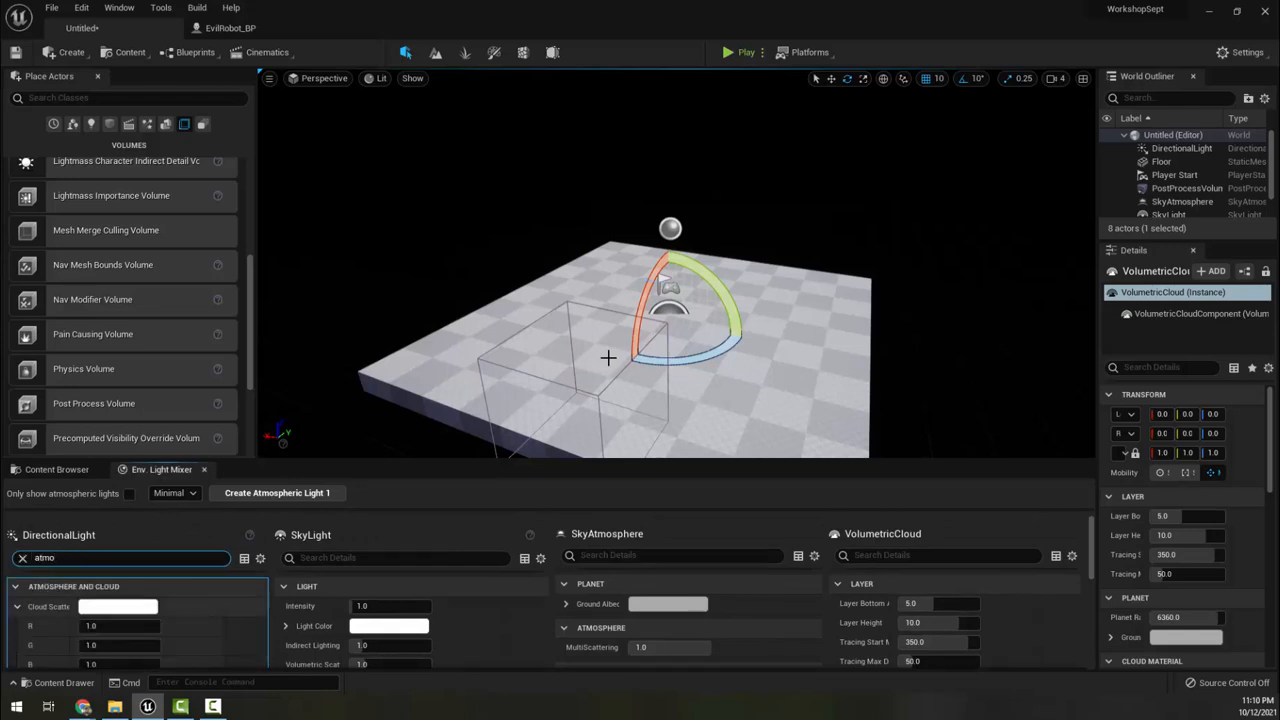
scroll(200, 607, "down", 8)
scroll(548, 592, "up", 6)
key("BackSpace")
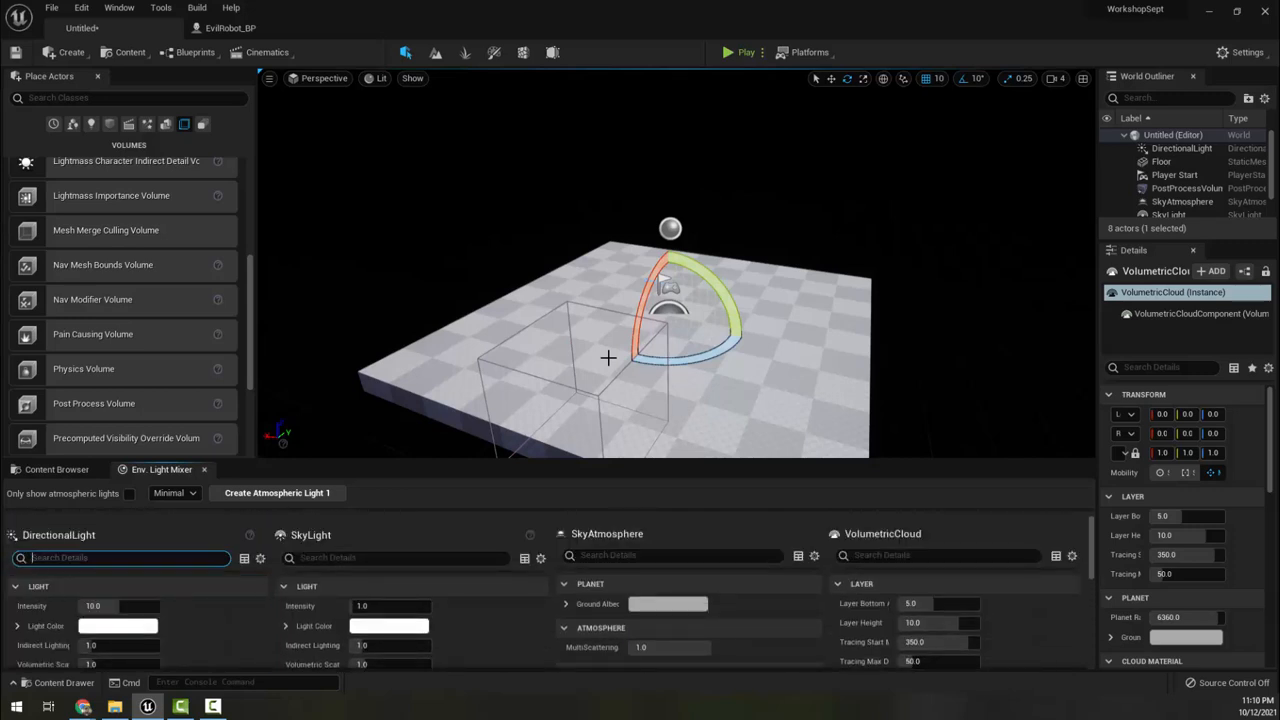
scroll(548, 592, "down", 8)
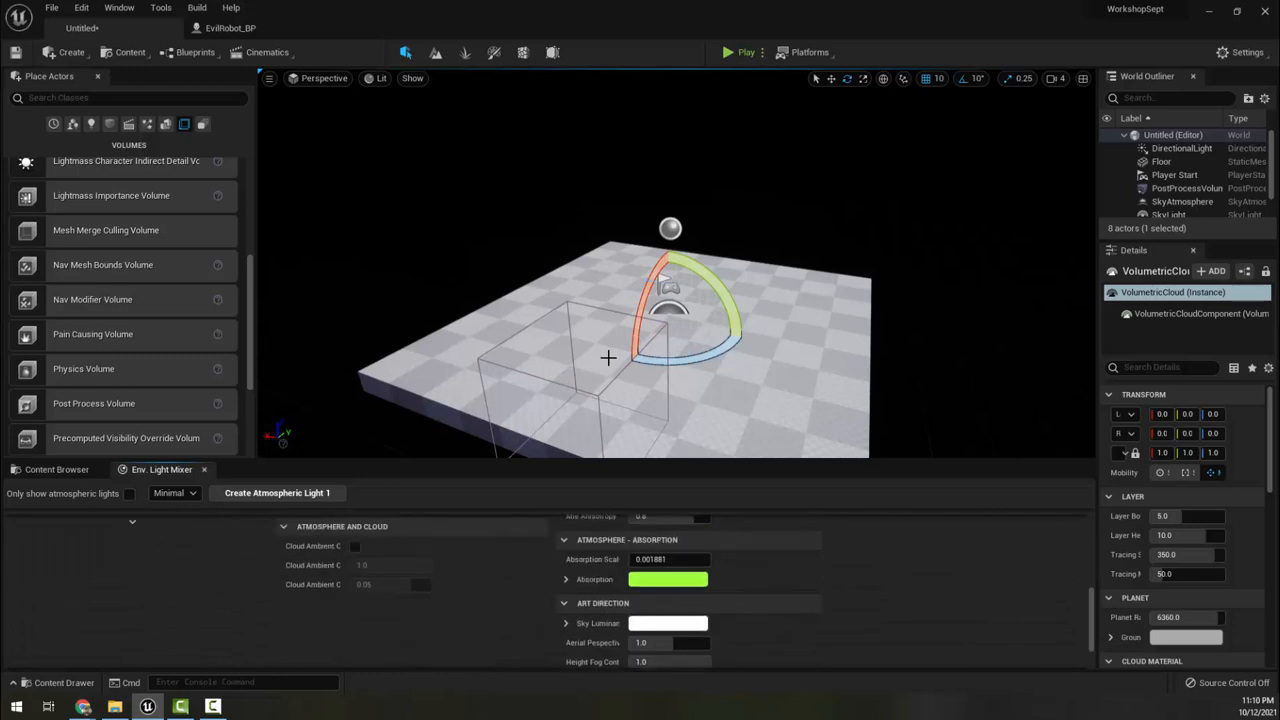
scroll(548, 592, "up", 8)
- Show the mixer's Normal+Advanced properties, filter the DirectionalLight by "atmo" and enable Atmosphere Sun Light
left_click(175, 493)
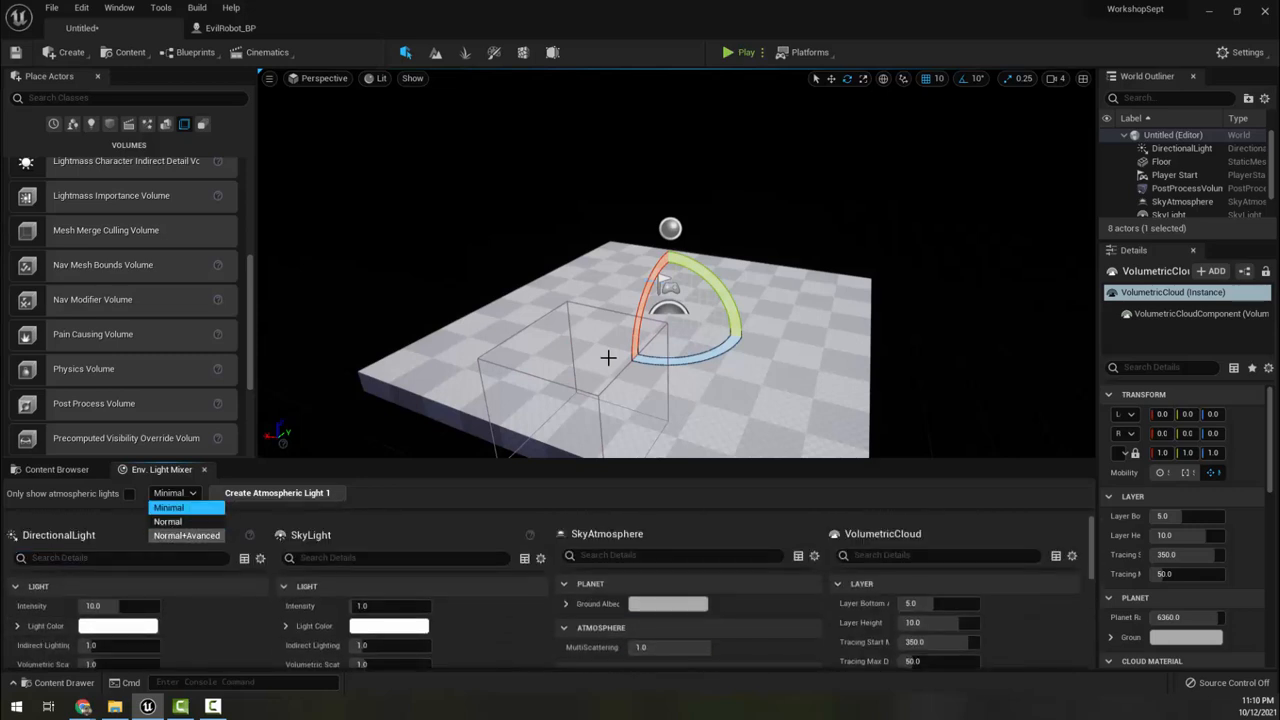
left_click(187, 535)
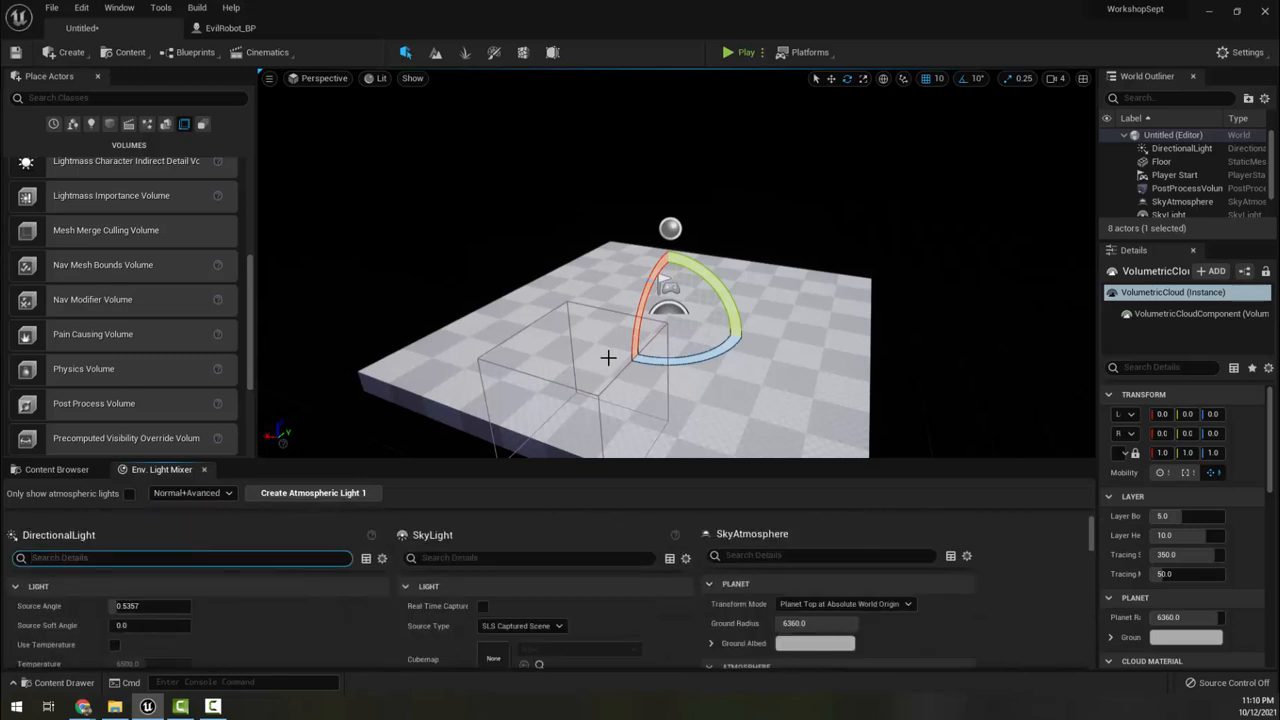
type("atmo")
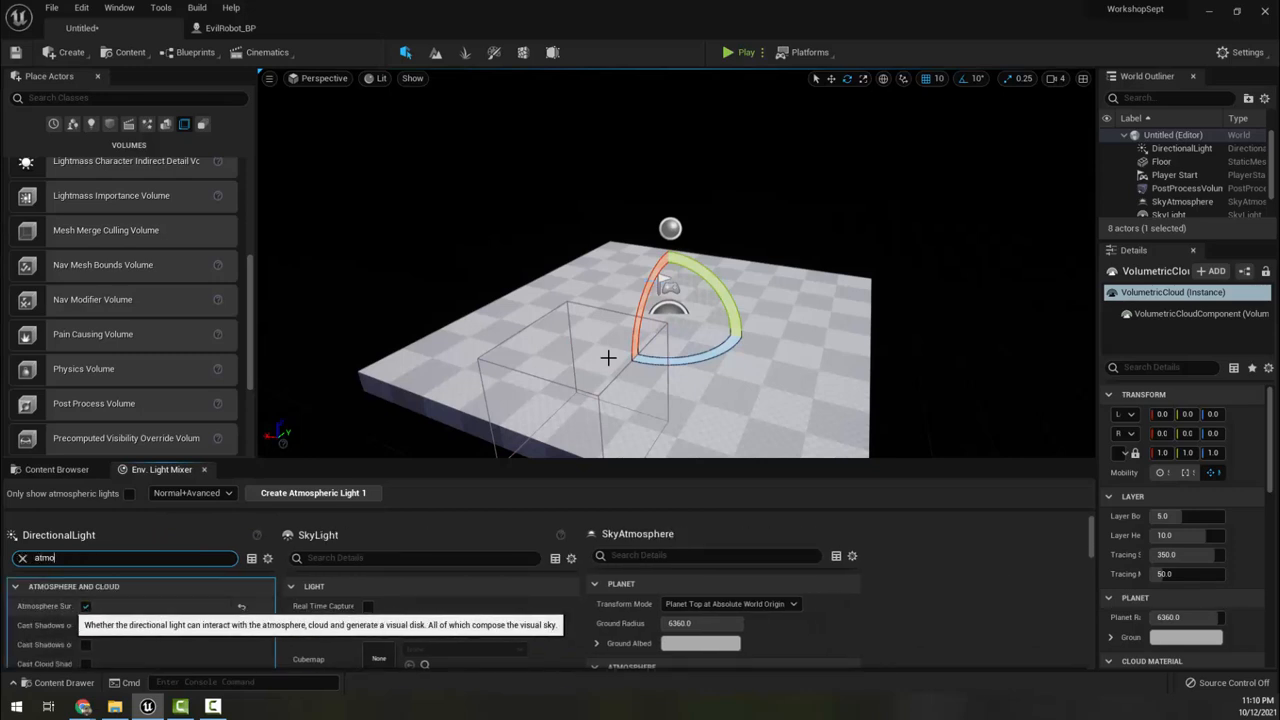
mouse_move(76, 606)
left_mouse_down()
mouse_move(108, 606)
mouse_move(87, 606)
left_mouse_up()
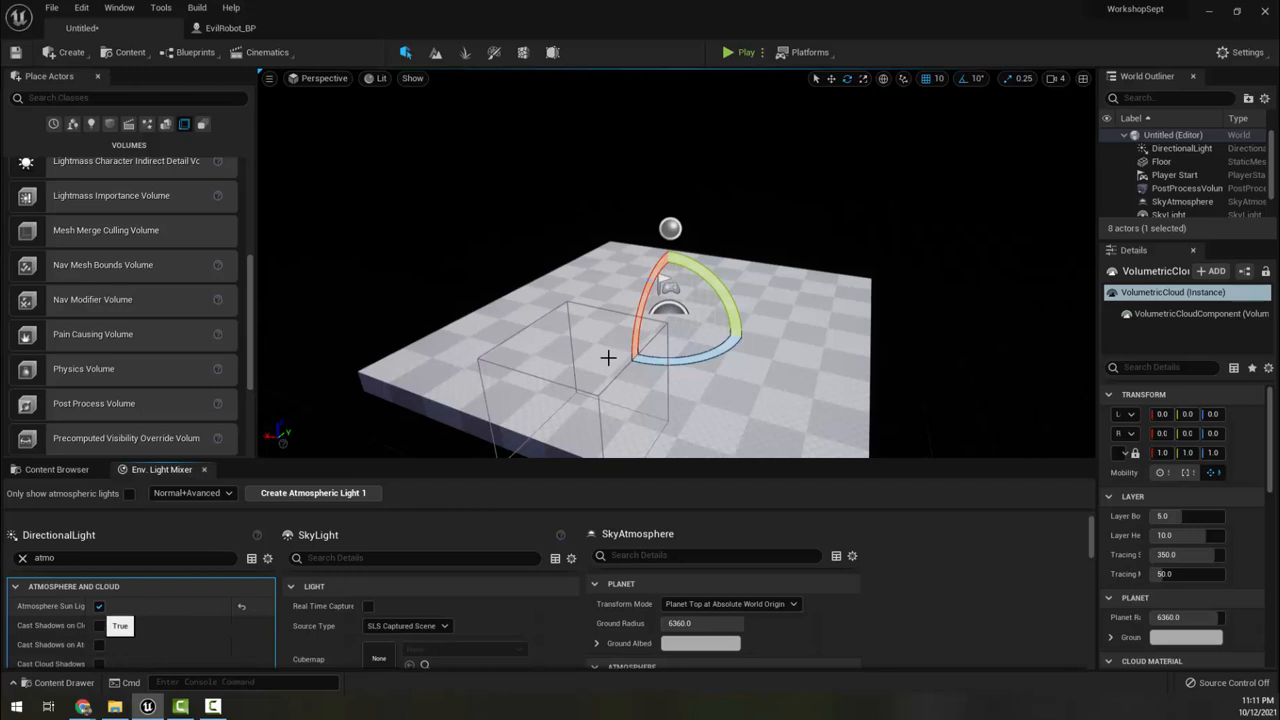
left_click(99, 606)
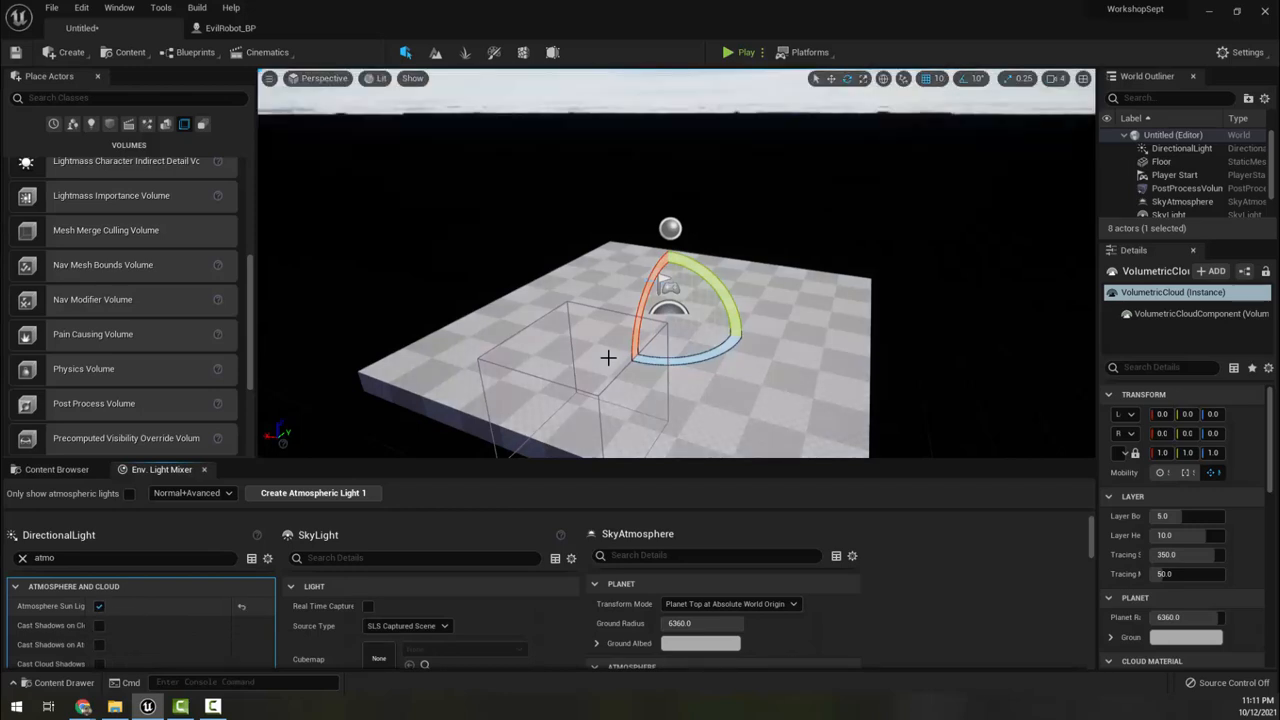
- Enable Real Time Capture on the SkyLight, clear the property filter and return the mixer to Minimal properties
right_click_drag(608, 358, 608, 358)
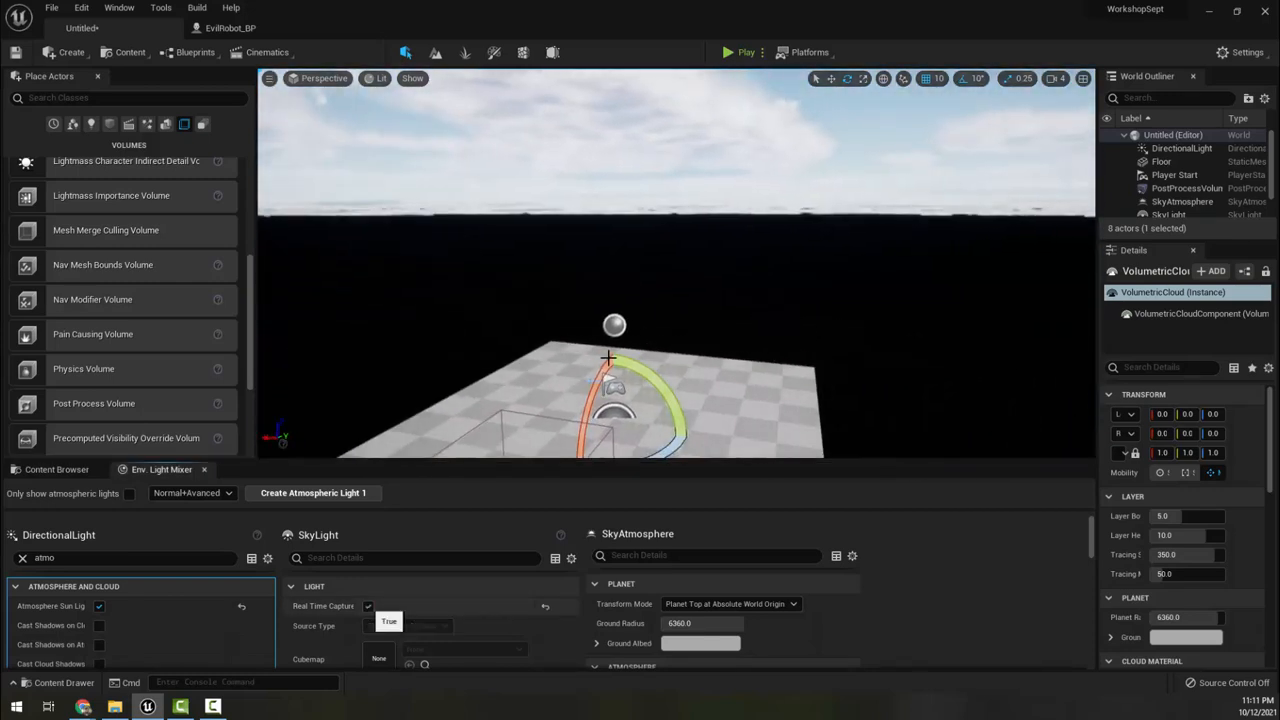
right_click_drag(608, 358, 608, 358)
left_click(22, 558)
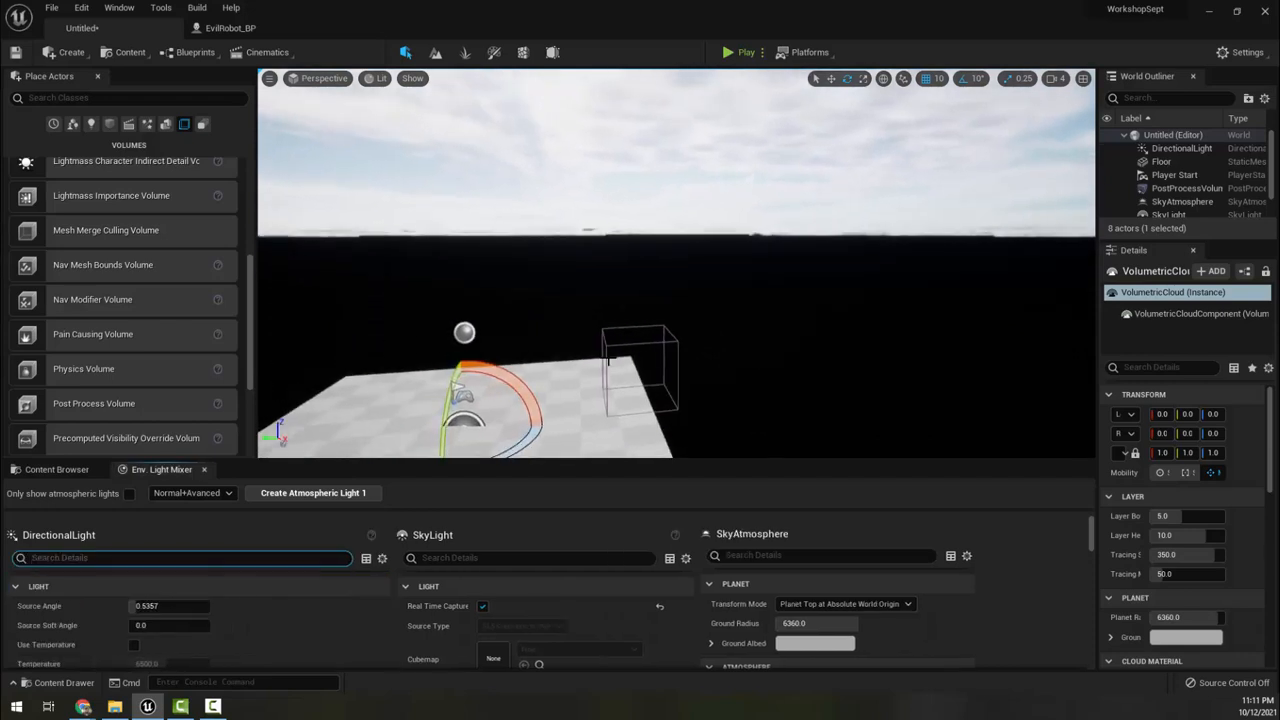
left_click(192, 493)
left_click(175, 503)
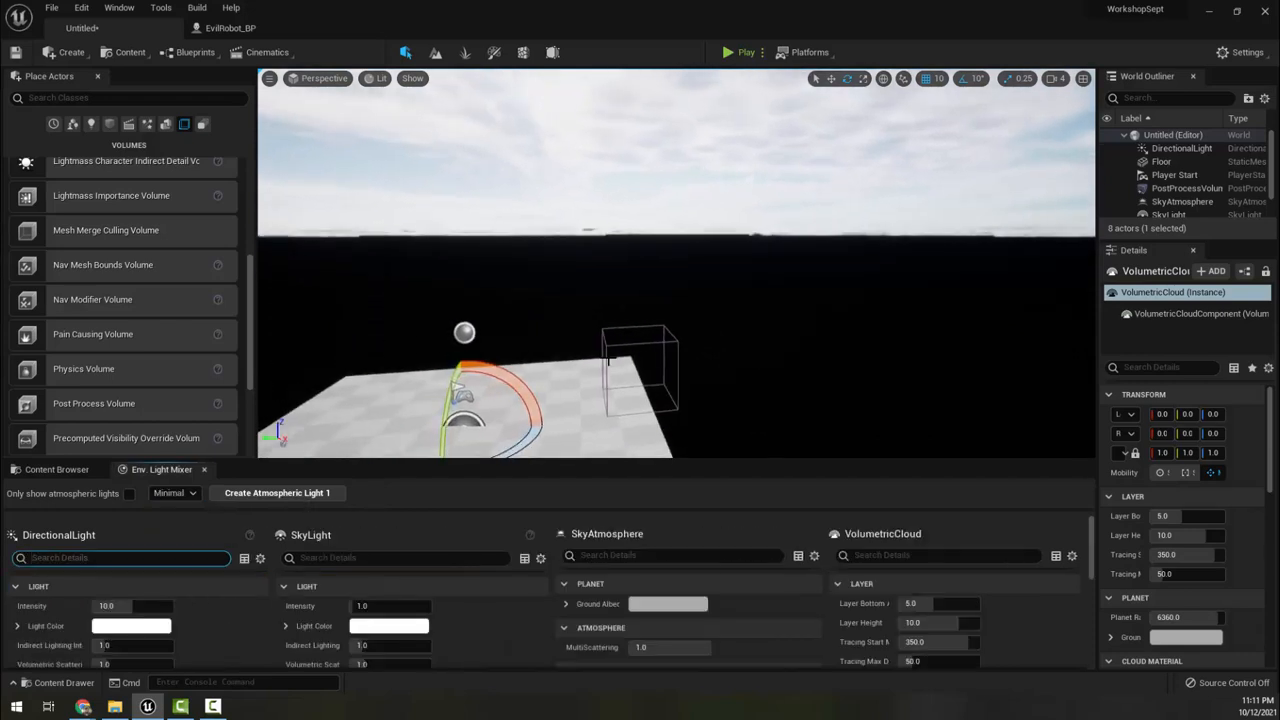
- Play the level to examine the character and floor under the new sky lighting, and stop the session
right_click_drag(608, 357, 608, 330)
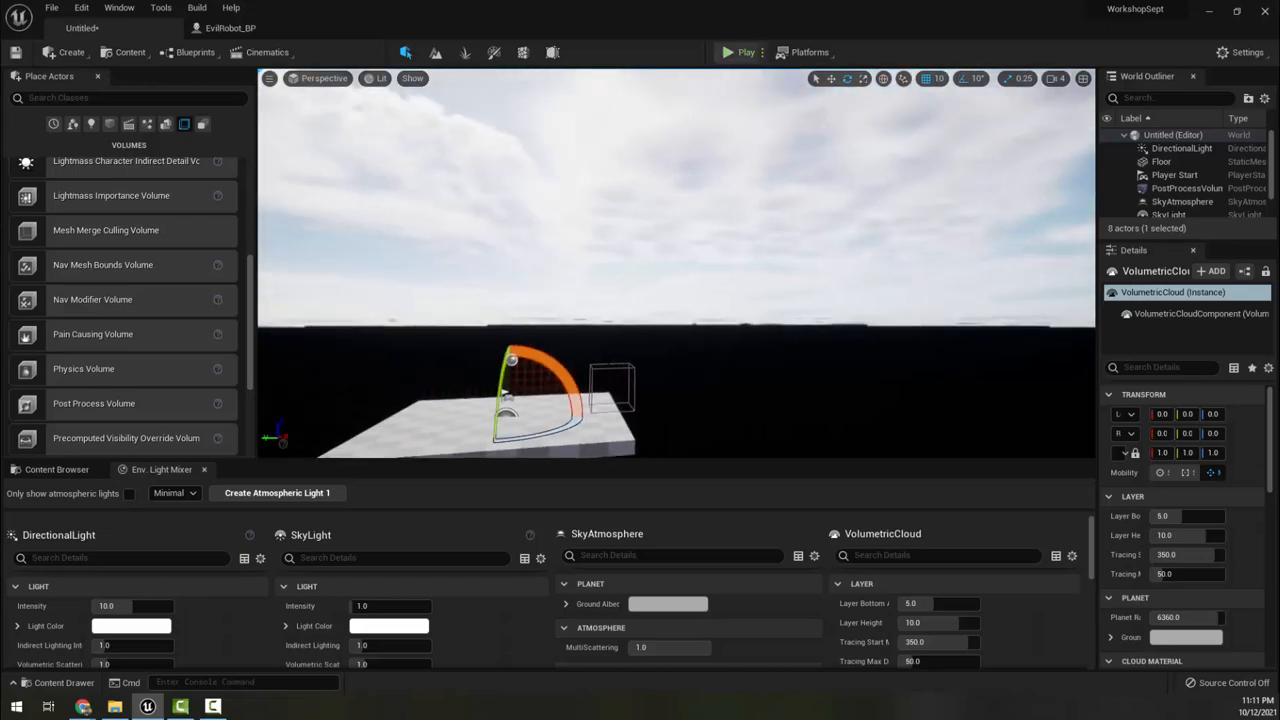
key("alt+p")
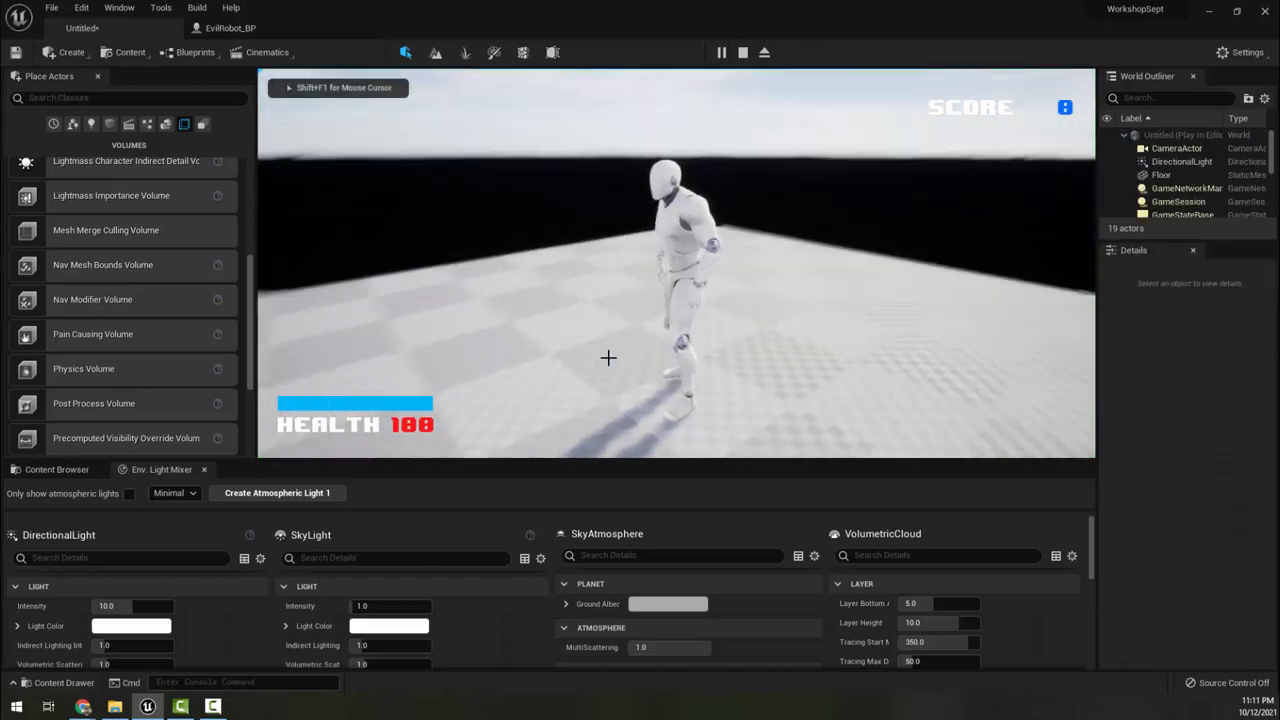
key("w")
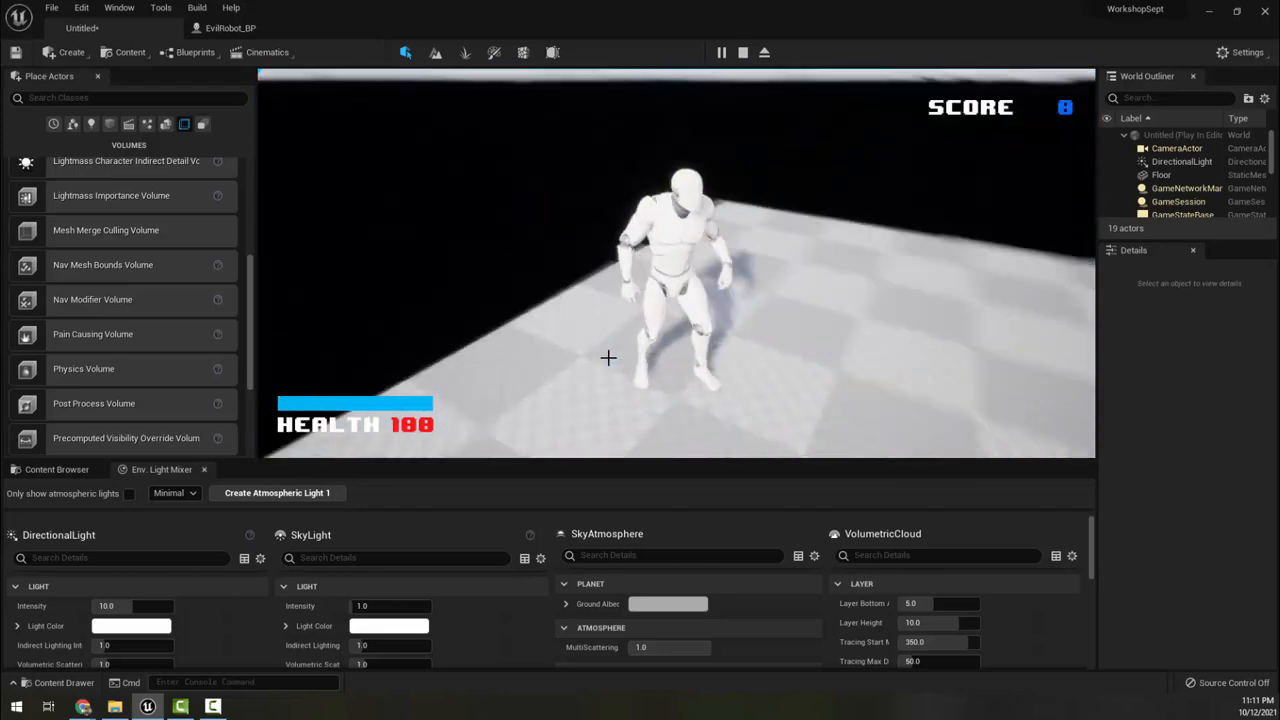
key("Escape")
key("s")
right_click_drag(608, 358, 609, 358)
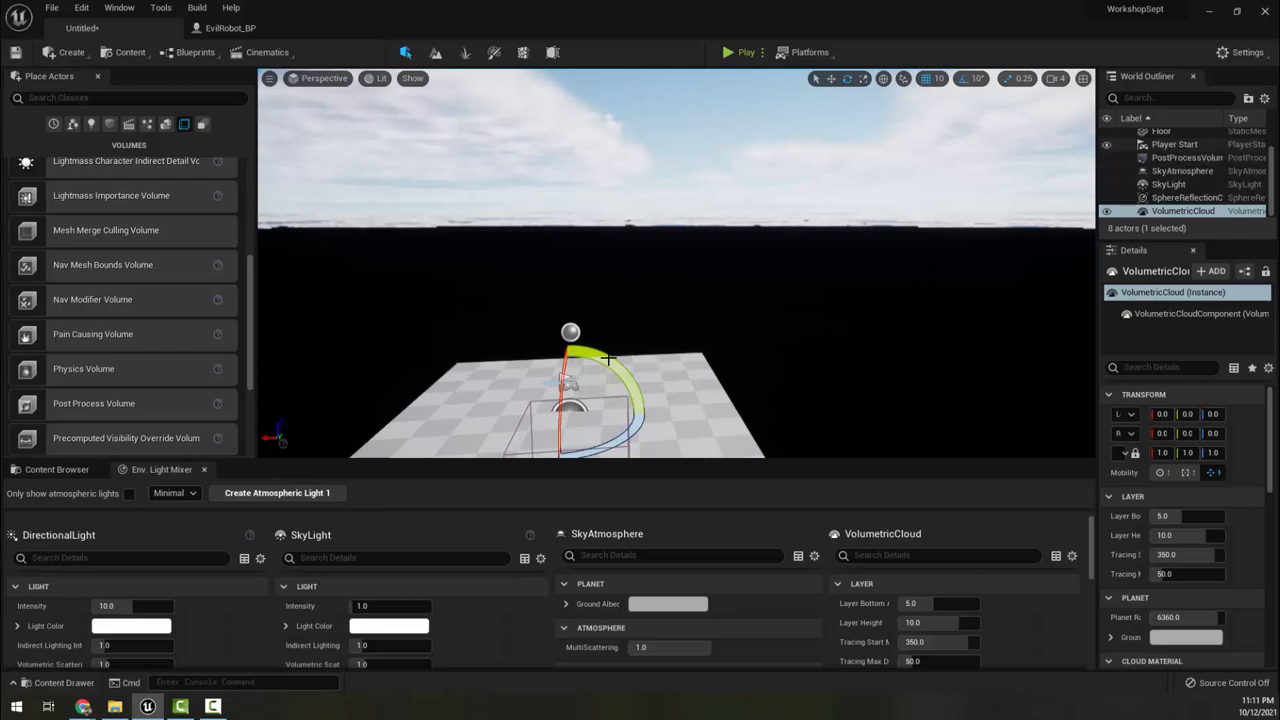
- Select the DirectionalLight and rotate it to bring the sun down to the horizon for an orange sunset sky
scroll(1182, 160, "up", 2)
left_click(1180, 149)
mouse_move(608, 358)
left_mouse_down("alt")
mouse_move(690, 385)
mouse_move(608, 358)
left_mouse_up("alt")
right_click_drag(608, 358, 608, 357)
left_click_drag(608, 358, 608, 358)
right_click_drag(608, 358, 608, 358)
key("s")
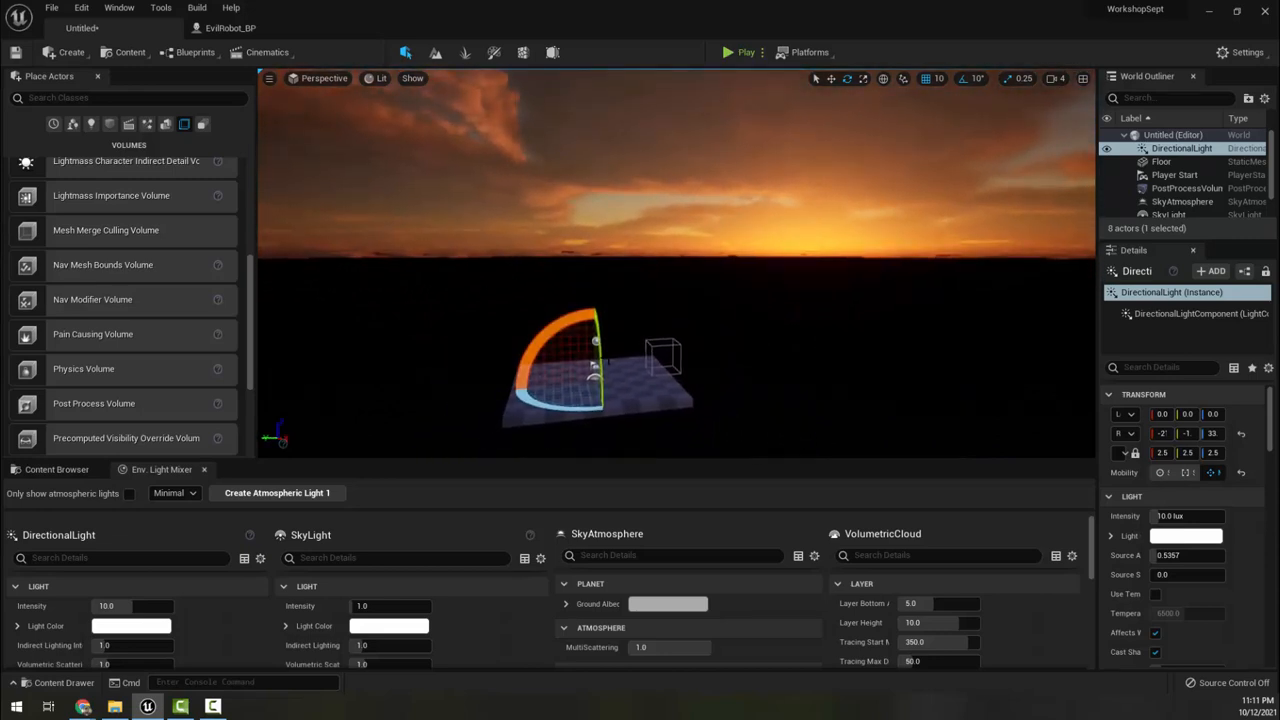
- Swing the sun interactively between daylight, sunset and night, and leave it just above the horizon behind the floor
key("ctrl+l")
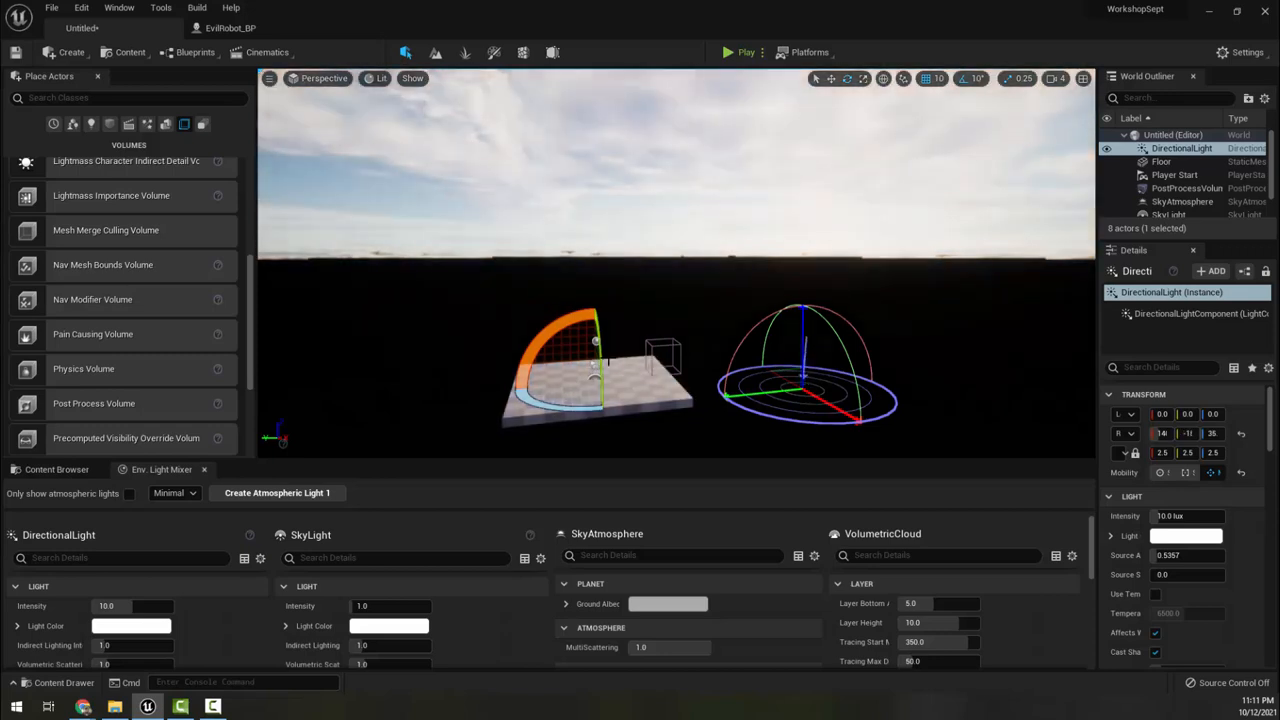
key("ctrl+l")
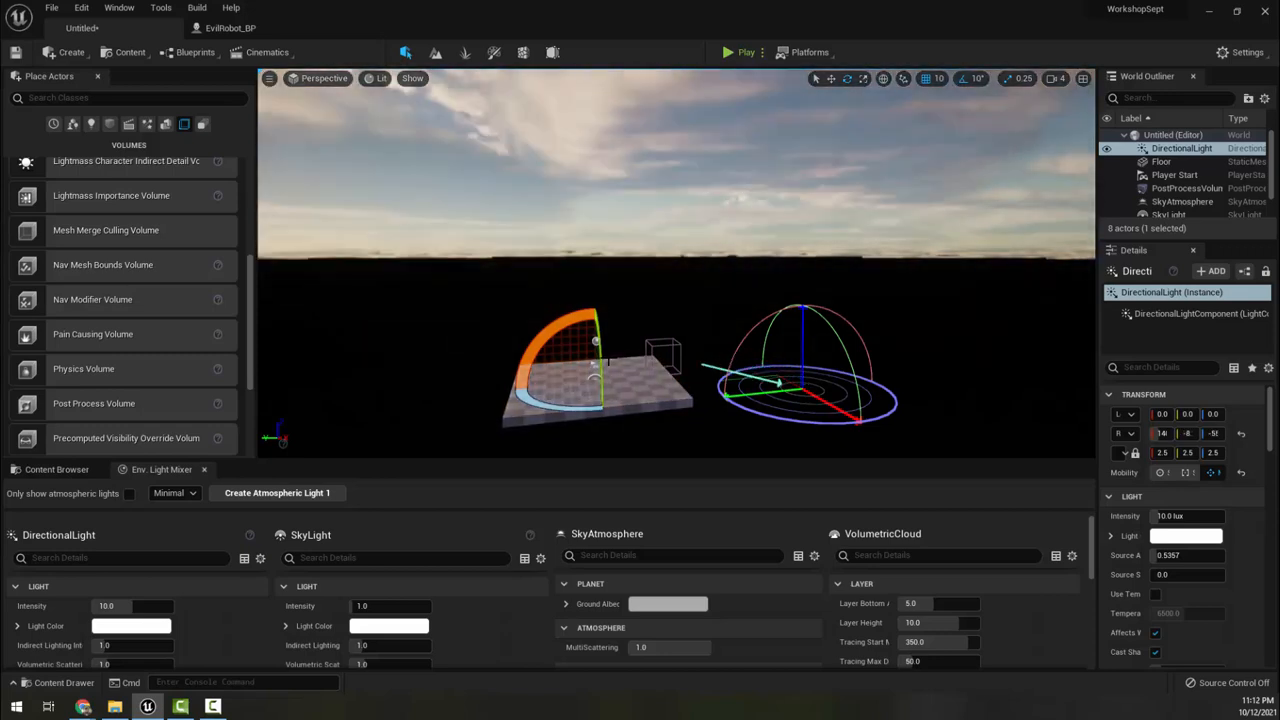
key("ctrl+l")
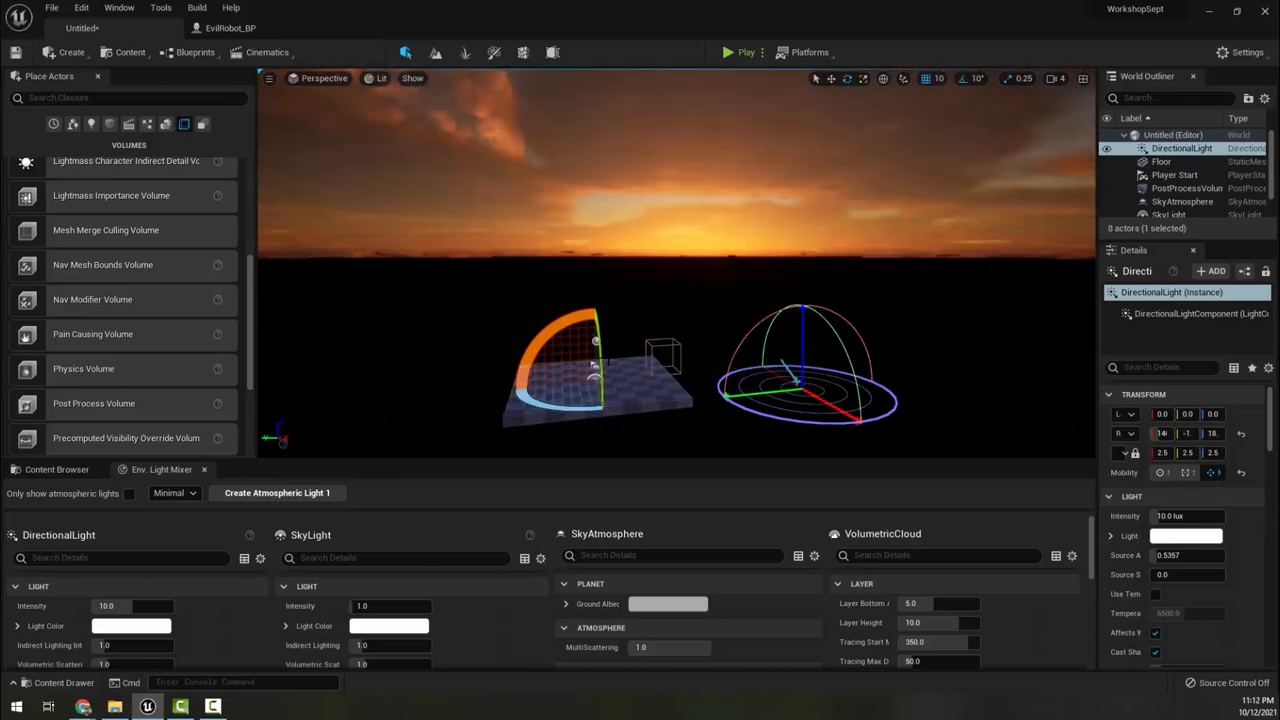
key("ctrl+l")
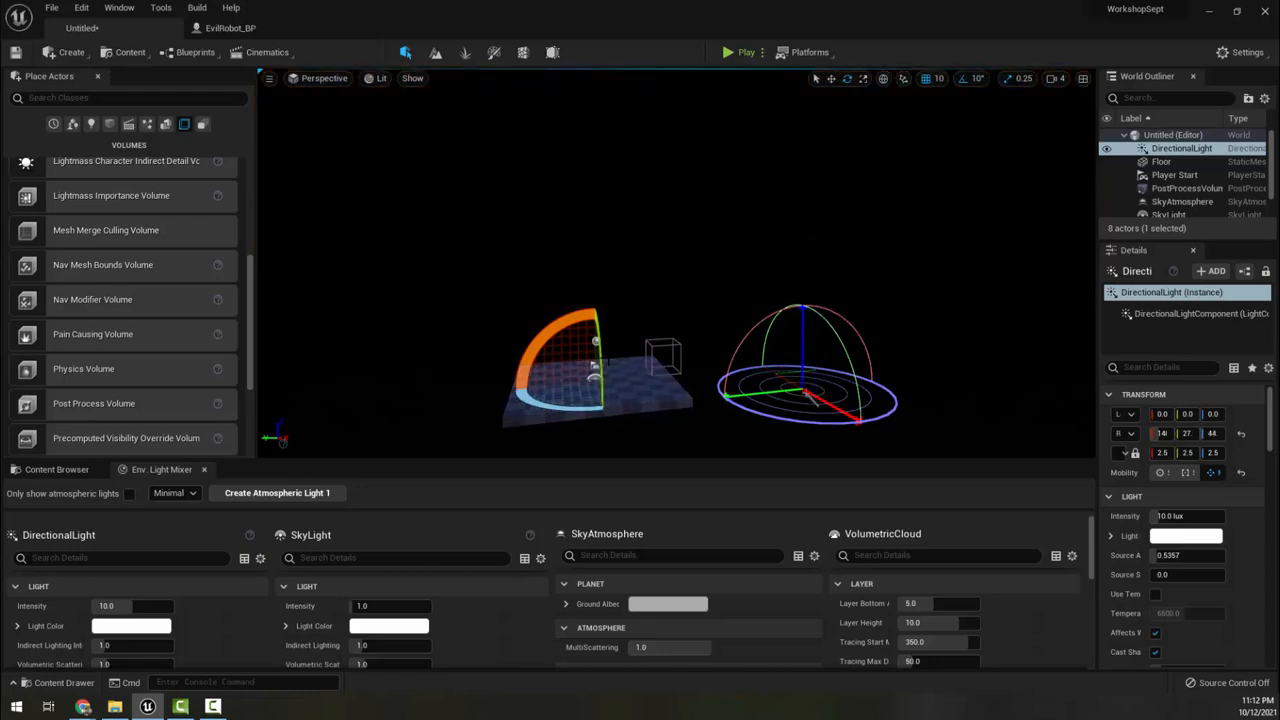
key("ctrl+l")
key("ctrl+l")
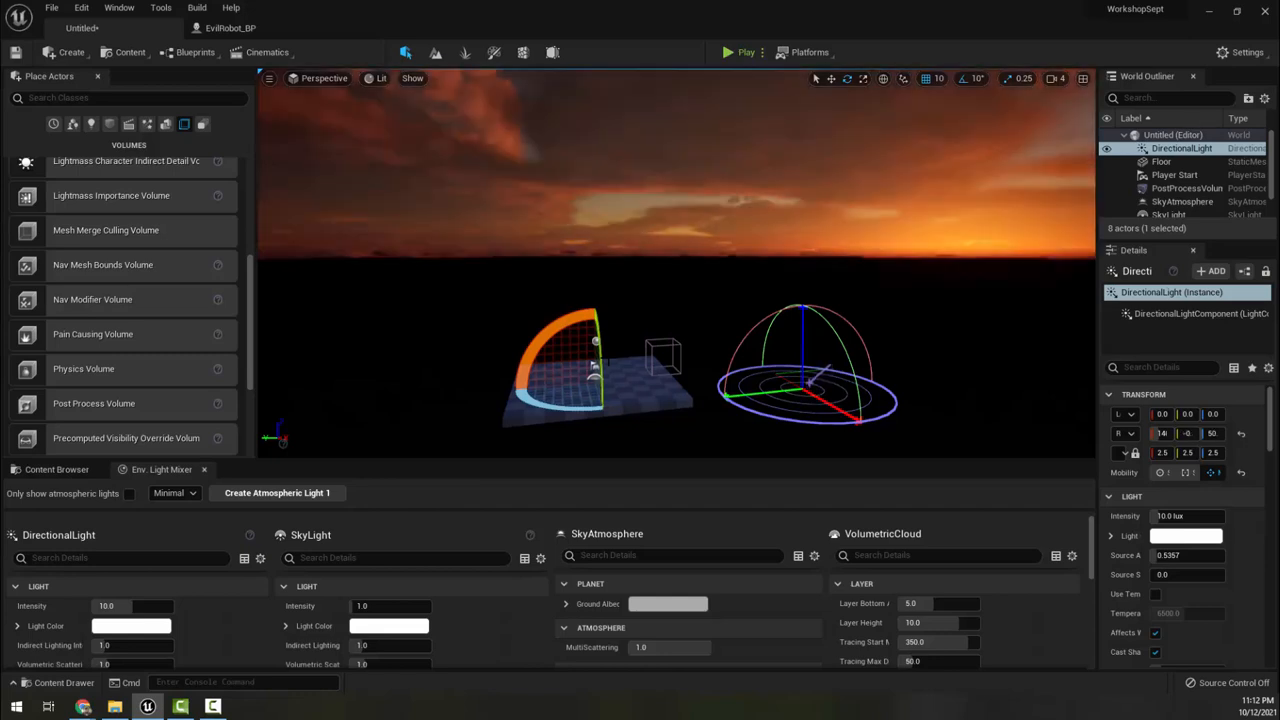
key("ctrl+l")
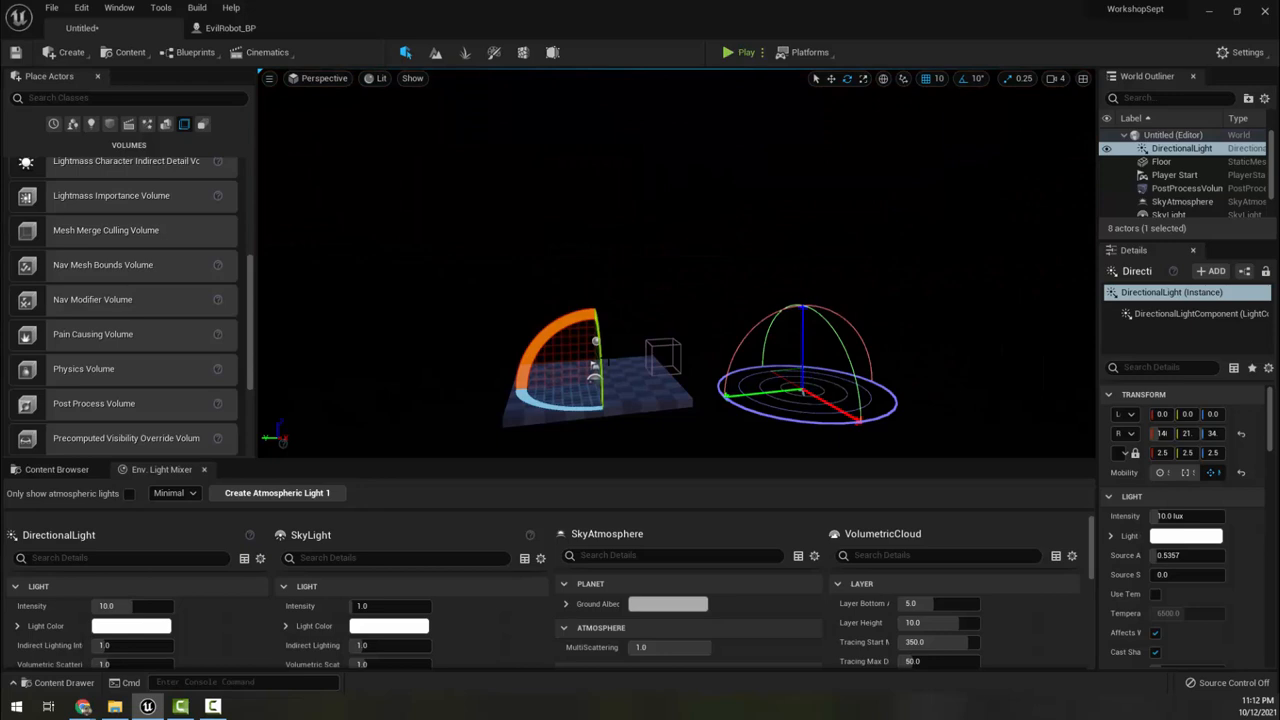
key("ctrl+l")
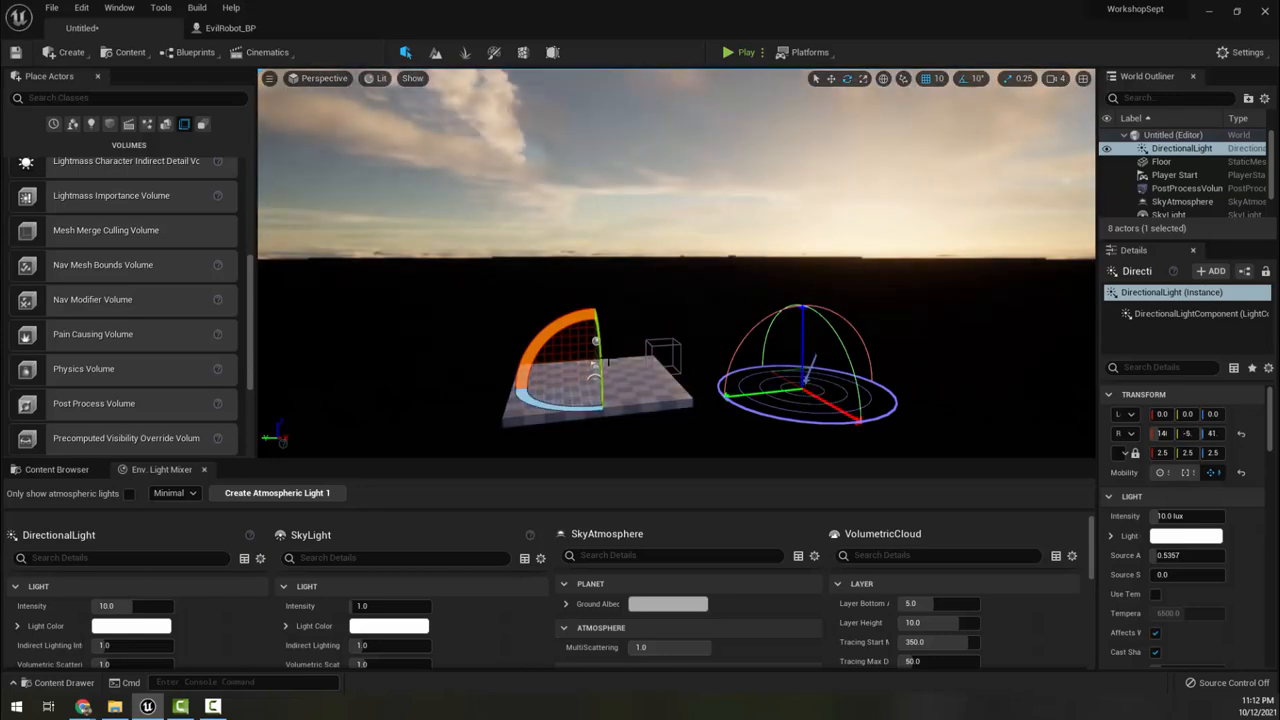
right_click_drag(608, 358, 608, 358)
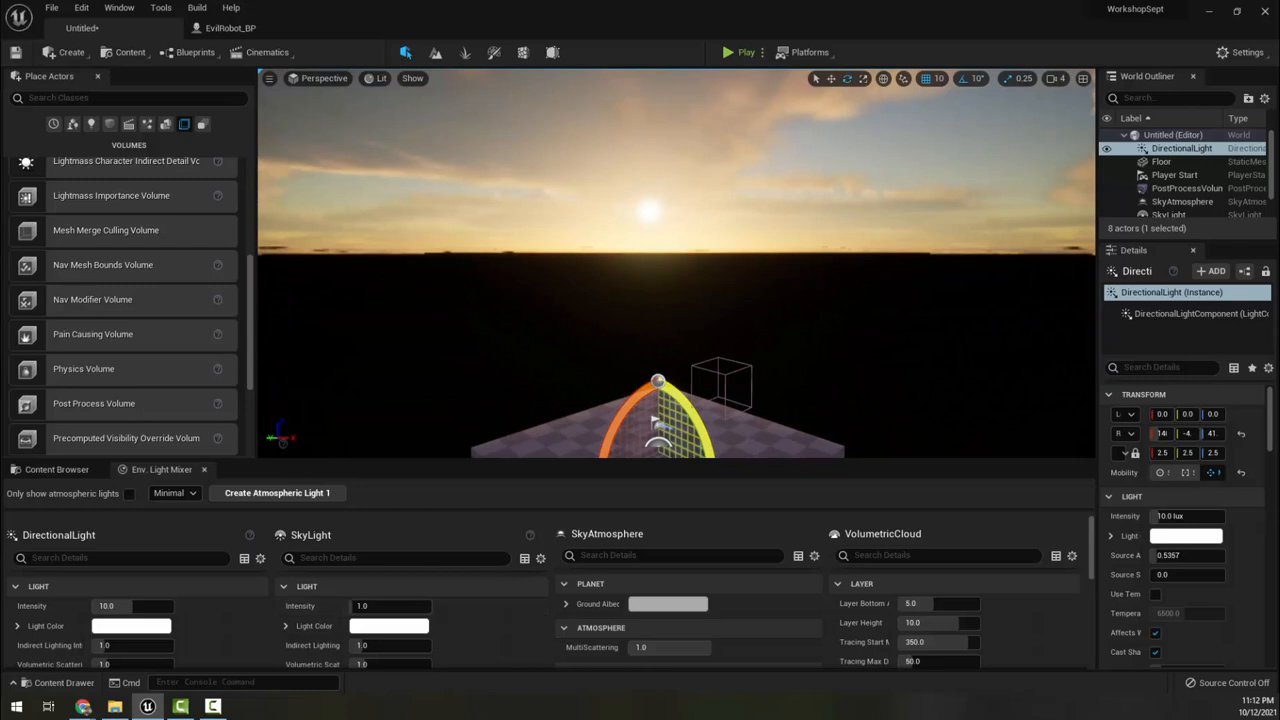
- Switch the Env. Light Mixer to show Normal+Advanced properties
left_click(175, 493)
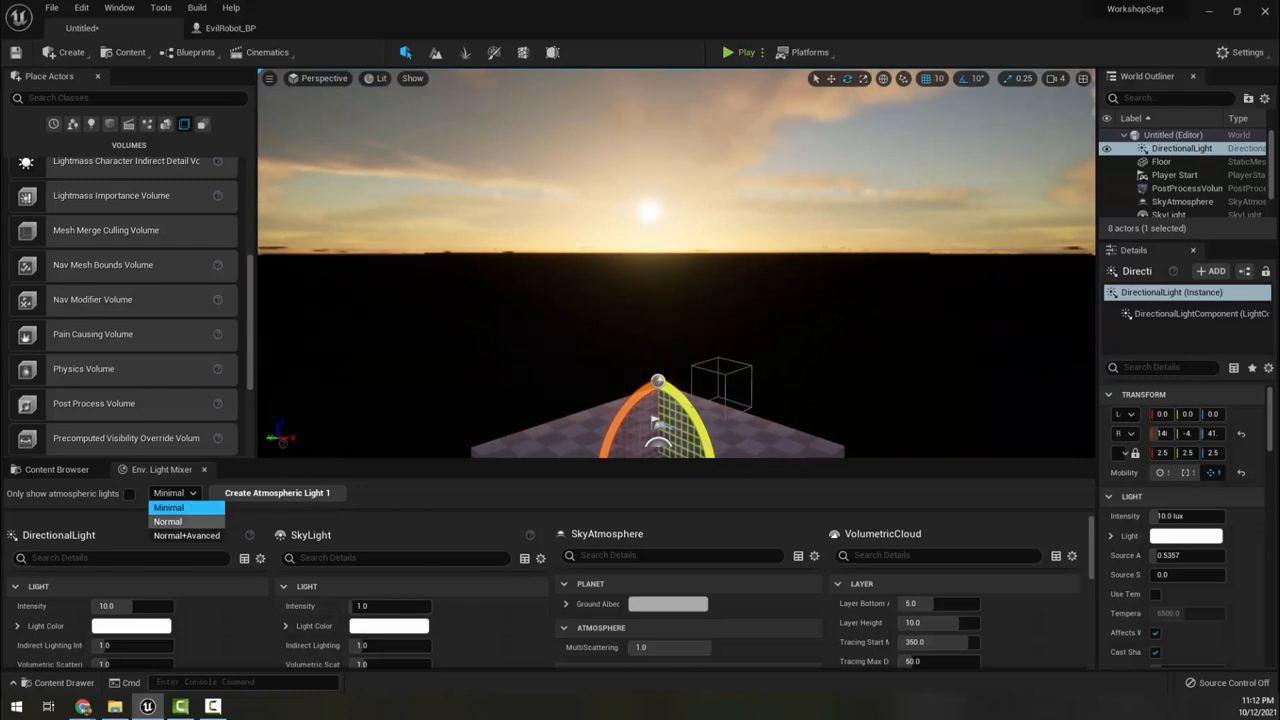
left_click(185, 537)
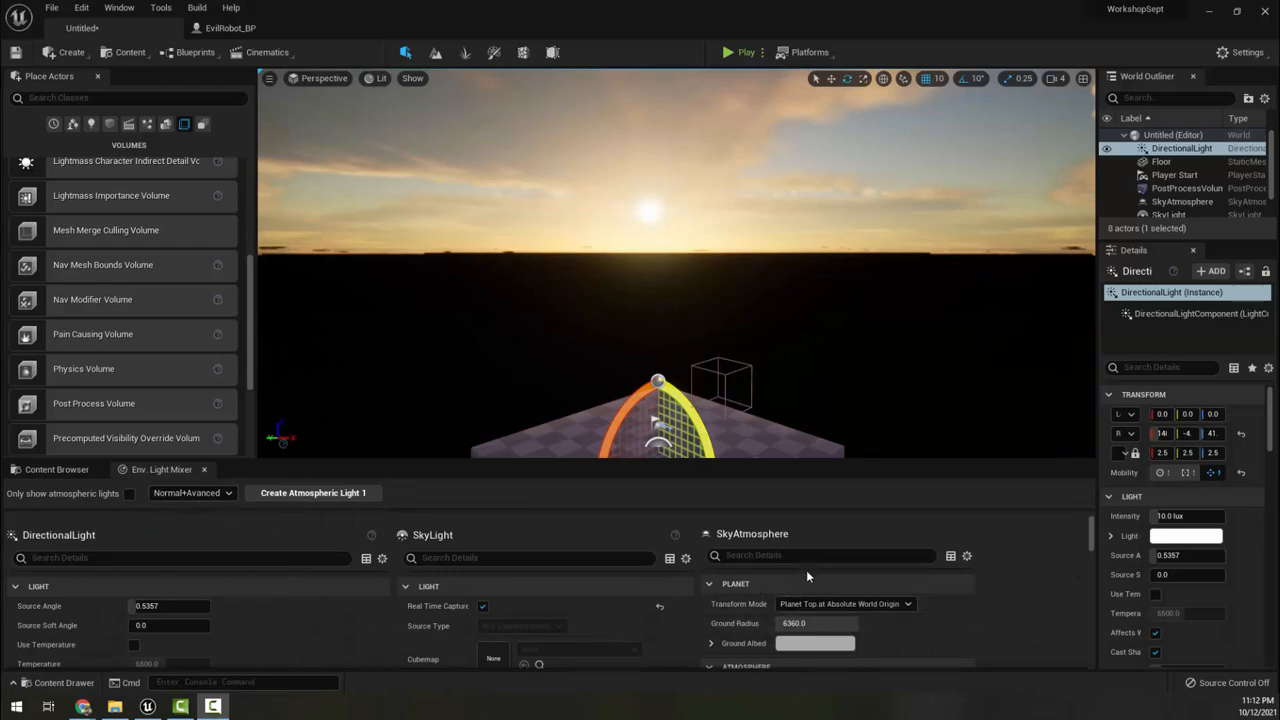
- Raise the SkyAtmosphere's Mie scattering scale to about 0.135 and its Rayleigh scattering scale to about 0.143
scroll(808, 572, "down", 5)
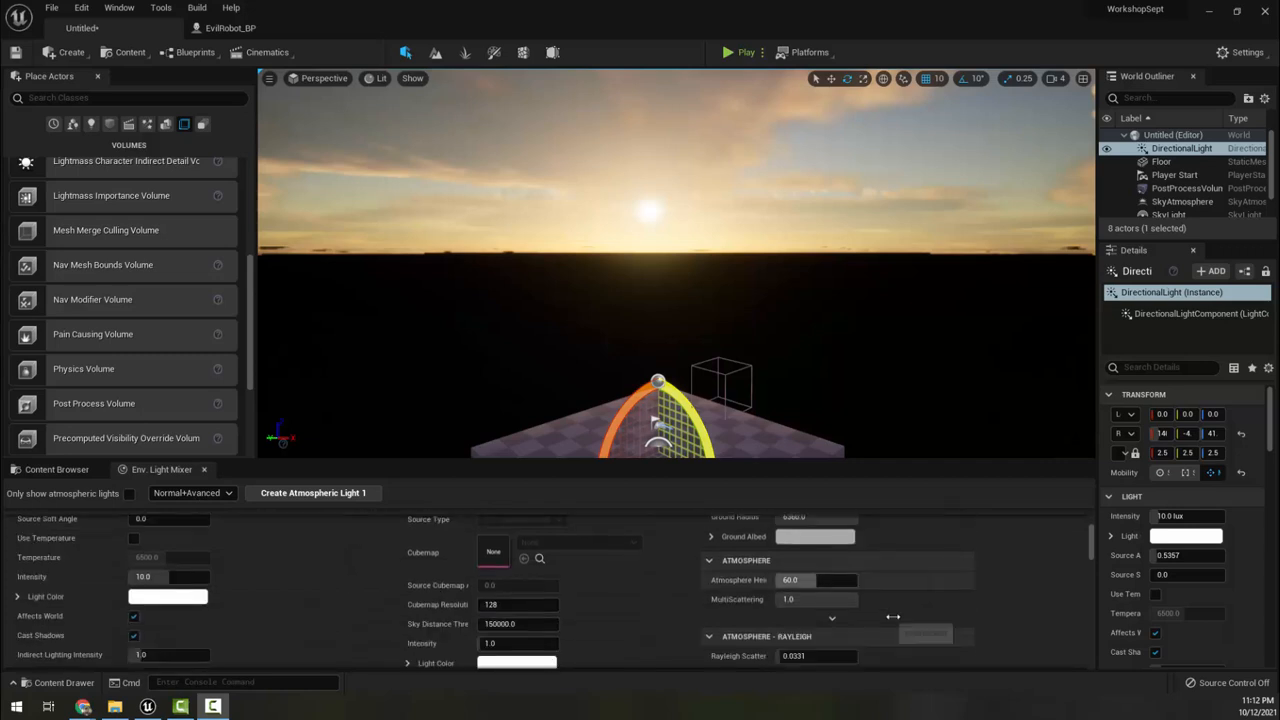
scroll(893, 616, "down", 1)
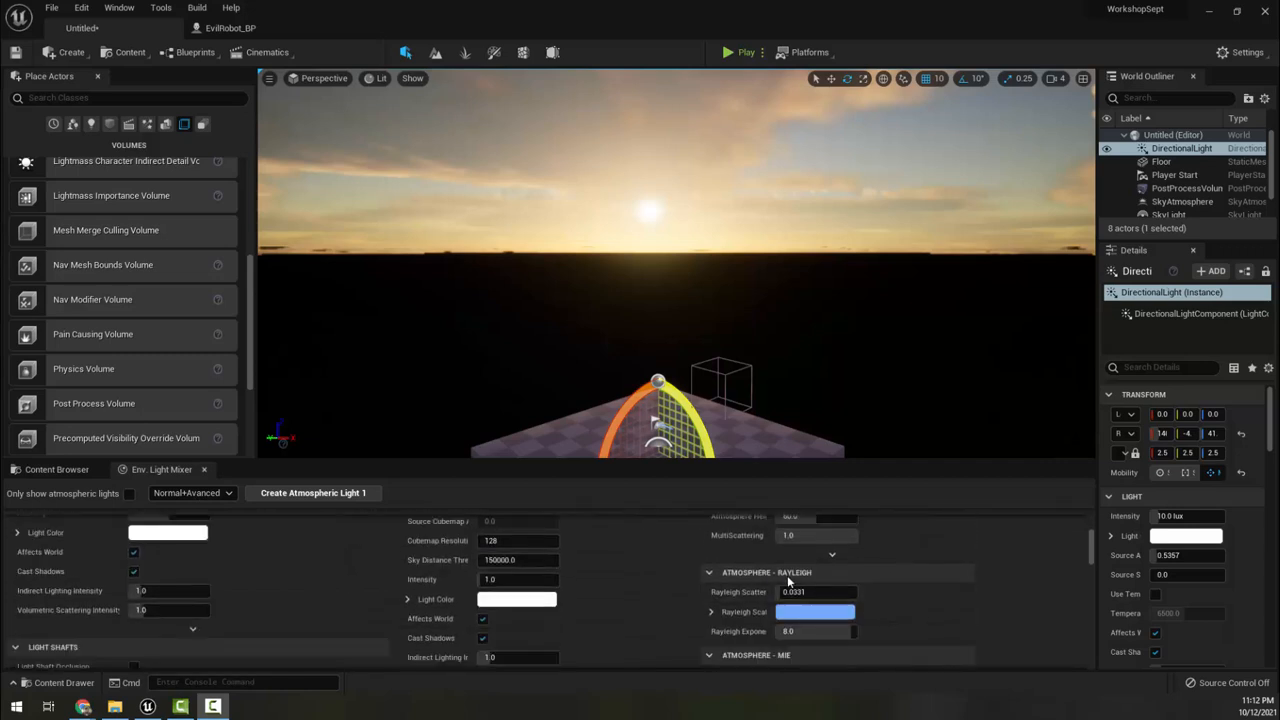
scroll(835, 645, "down", 2)
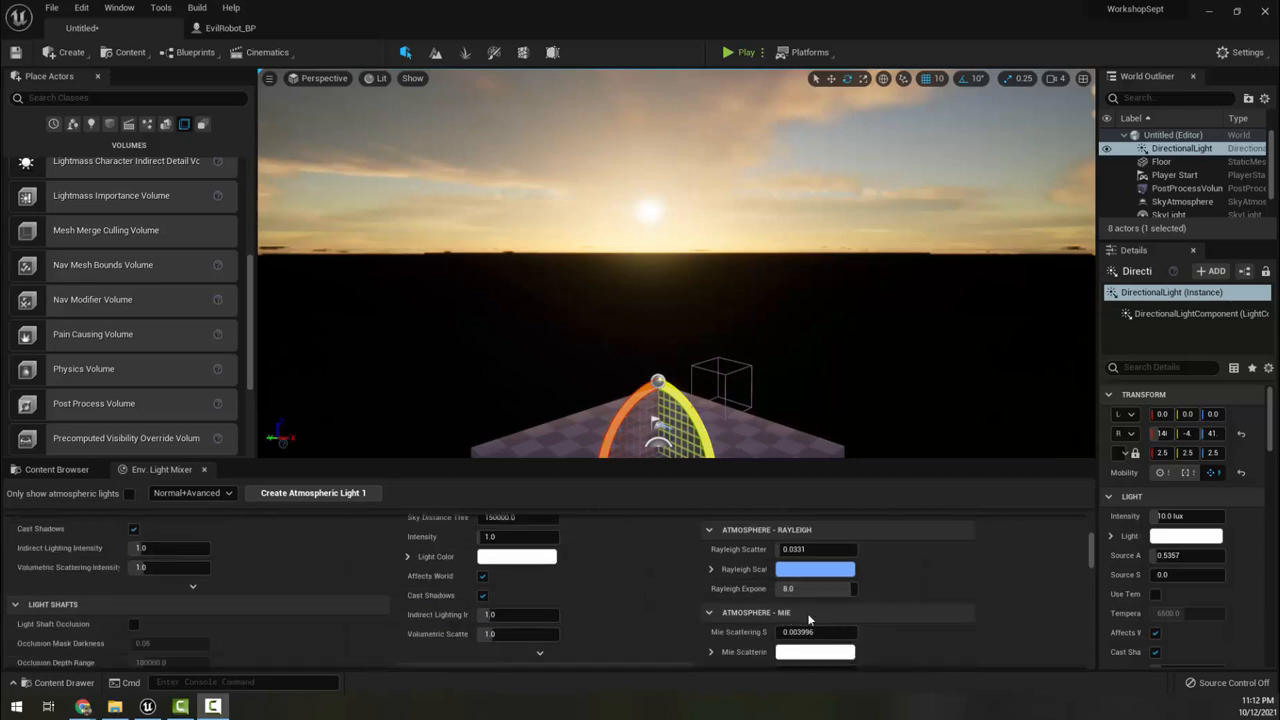
mouse_move(784, 633)
left_mouse_down()
mouse_move(802, 633)
mouse_move(784, 633)
left_mouse_up()
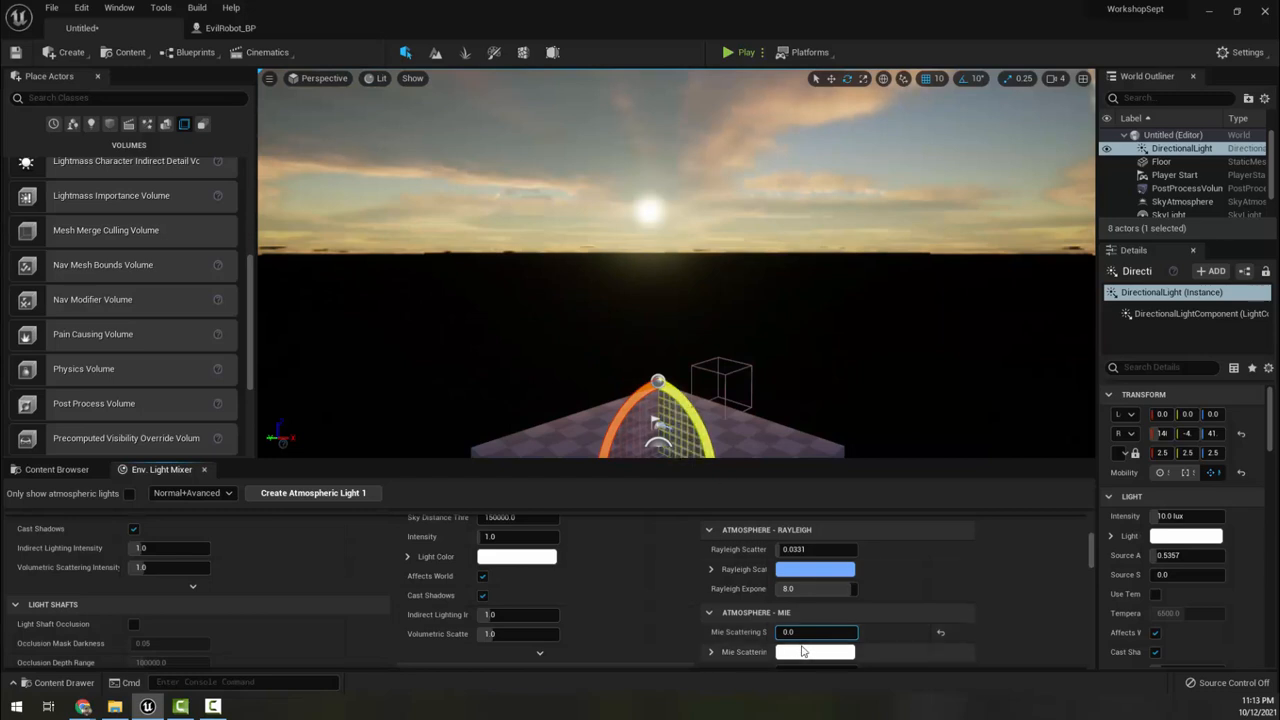
mouse_move(786, 632)
left_mouse_down()
mouse_move(810, 632)
mouse_move(789, 632)
left_mouse_up()
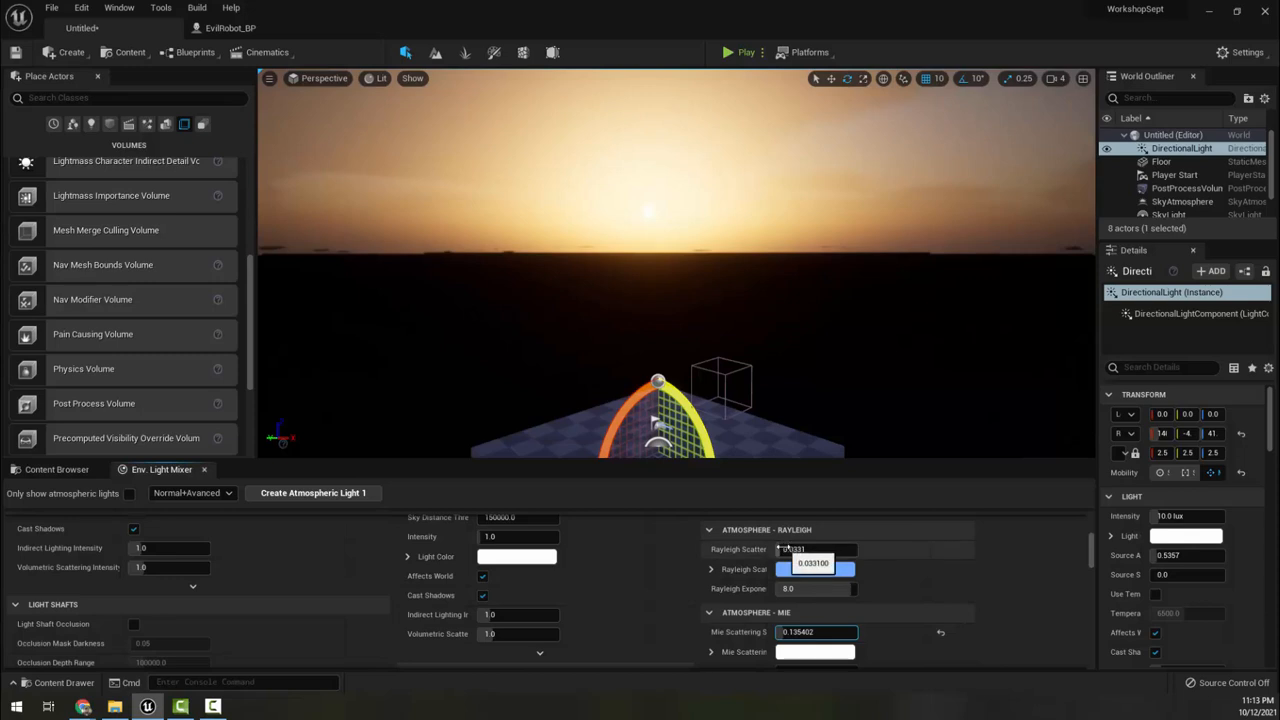
left_click_drag(787, 549, 800, 549)
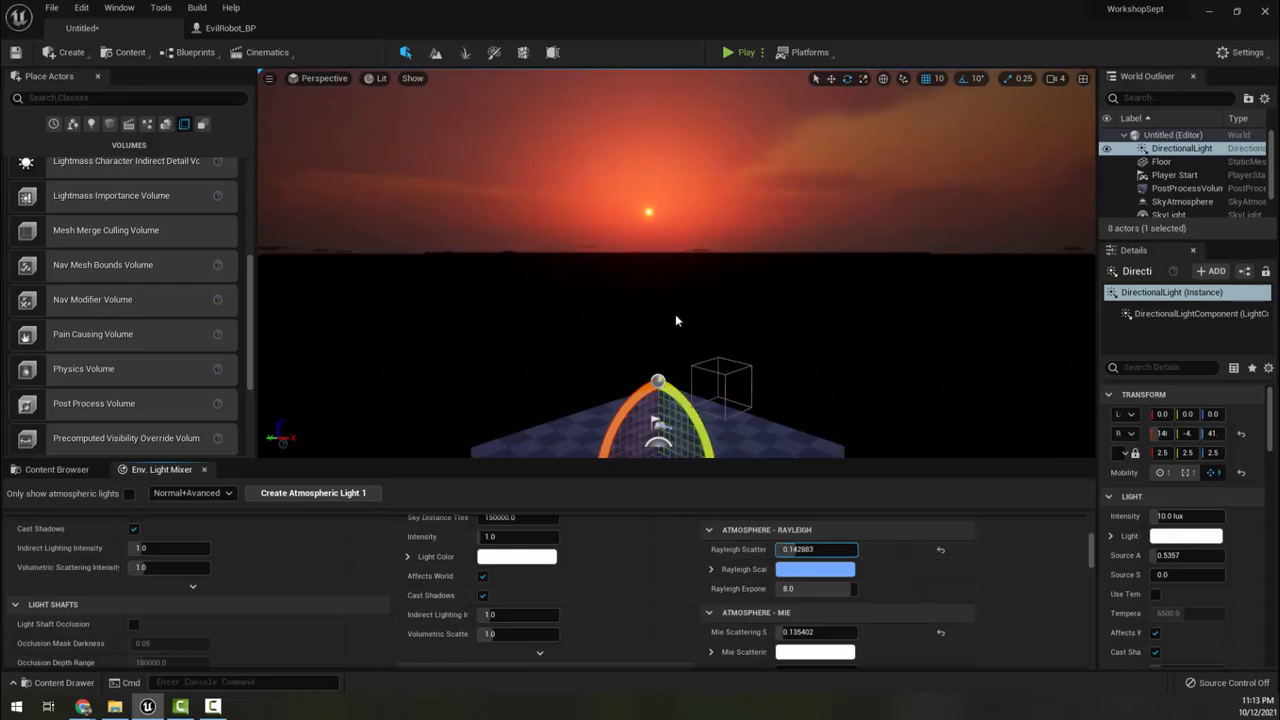
- Swing the sun interactively higher and back down, leaving it just above the horizon for a red sunset
right_click_drag(661, 290, 655, 278)
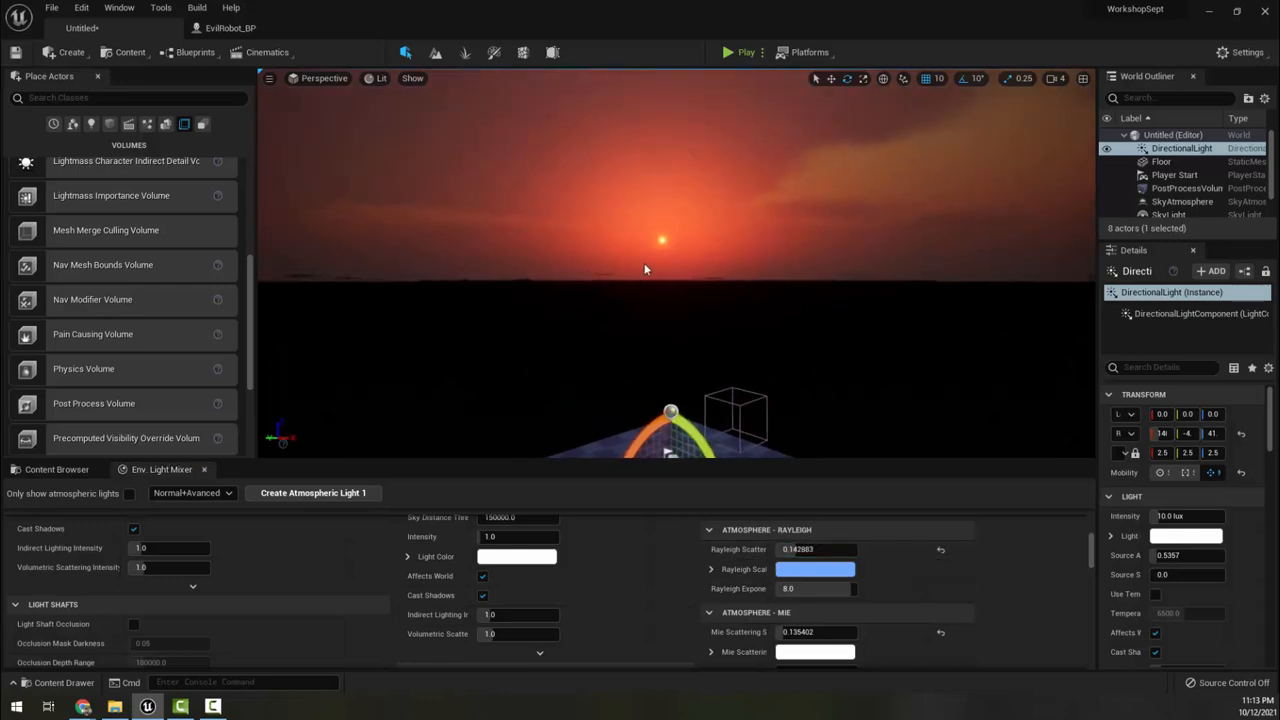
key("ctrl+l")
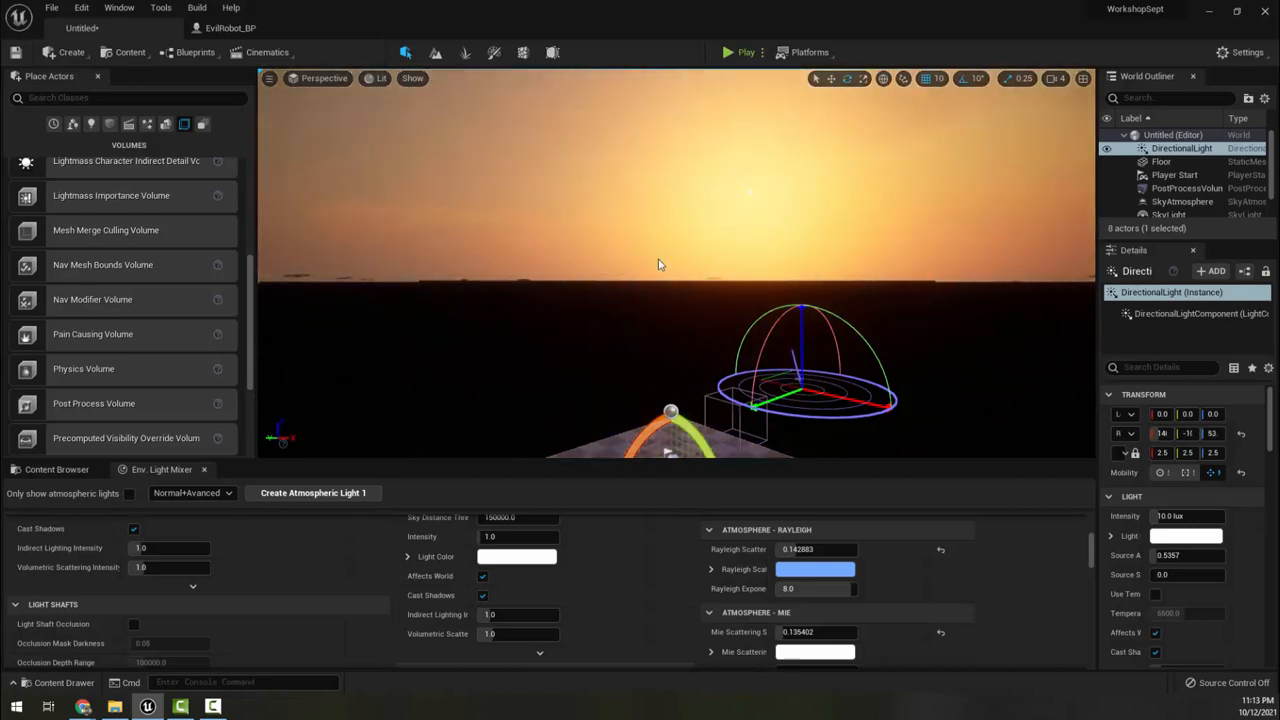
key("ctrl+l")
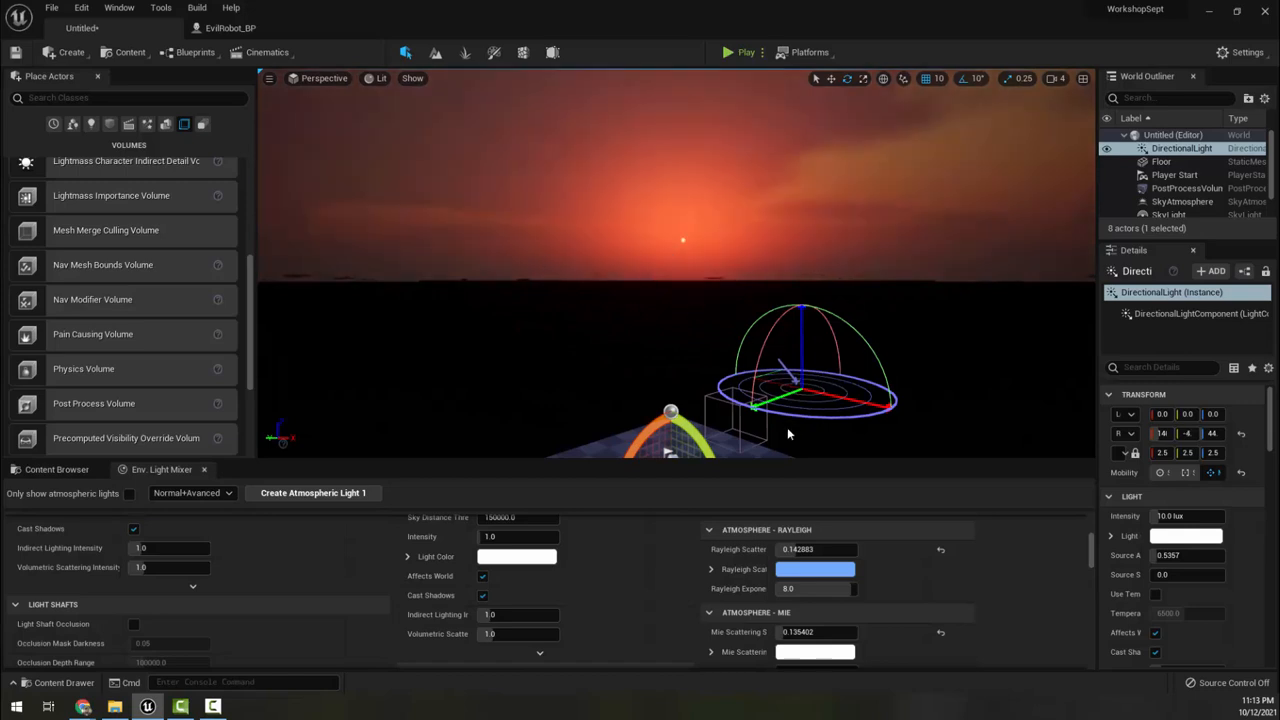
- Lower the Mie absorption scale of the SkyAtmosphere slightly
scroll(776, 615, "down", 3)
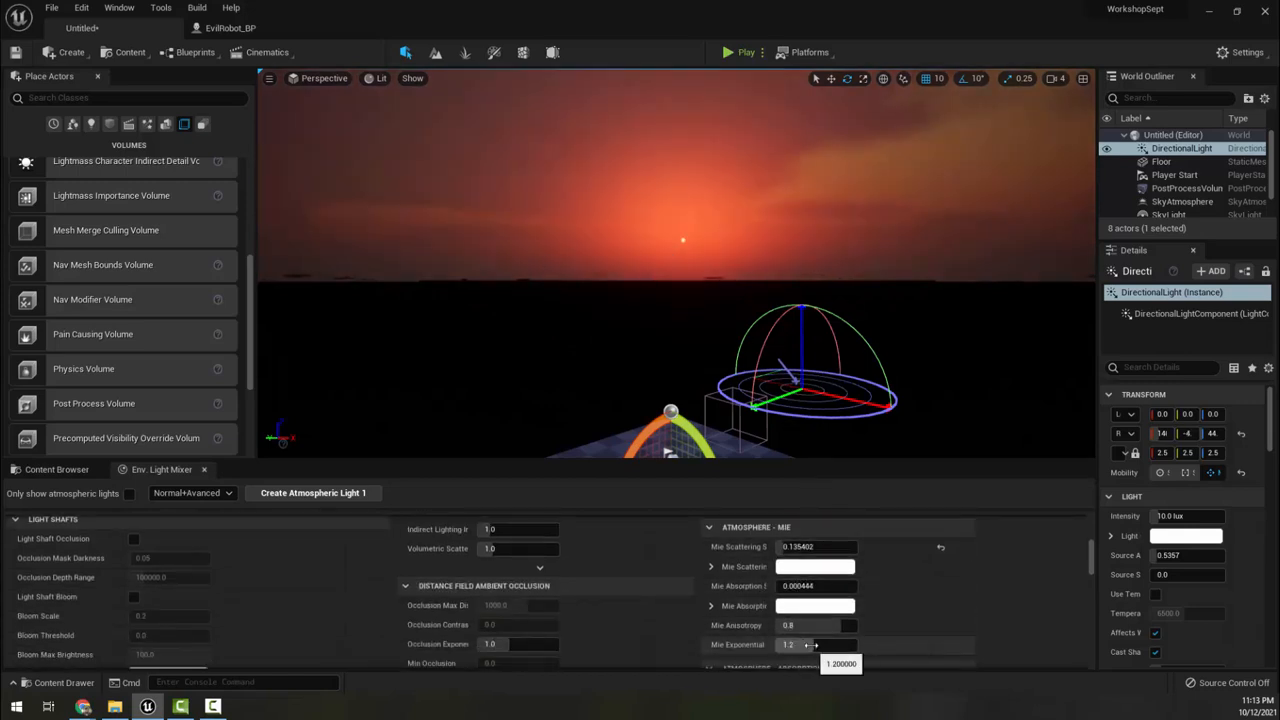
mouse_move(787, 586)
left_mouse_down()
mouse_move(800, 586)
mouse_move(781, 586)
left_mouse_up()
scroll(815, 634, "down", 1)
scroll(775, 630, "down", 5)
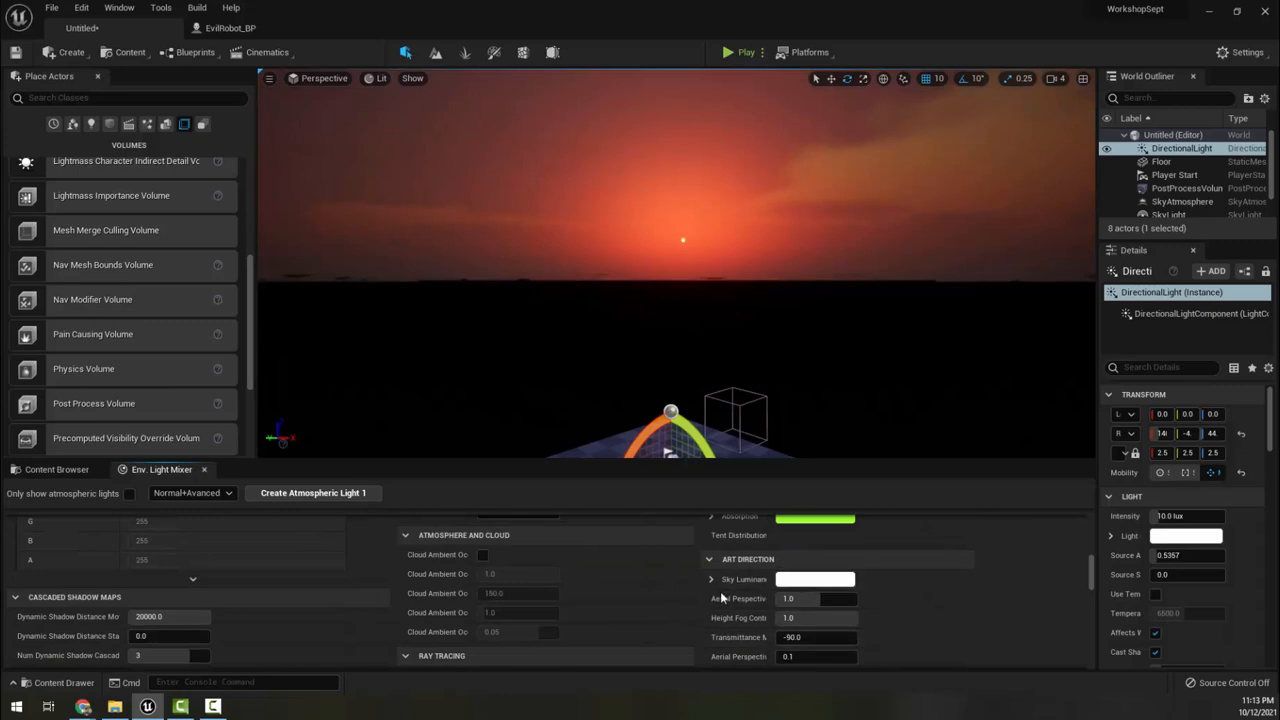
scroll(787, 635, "down", 1)
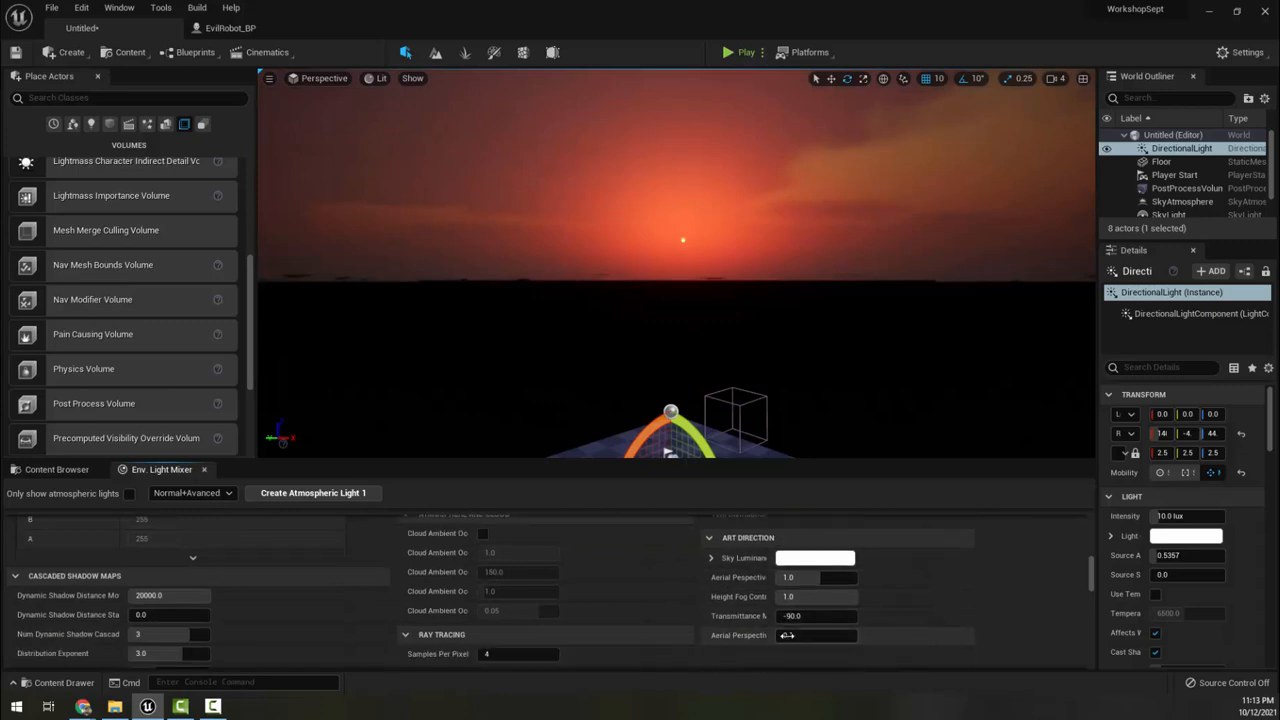
left_click(802, 560)
mouse_move(880, 455)
left_mouse_down()
mouse_move(889, 417)
mouse_move(851, 428)
mouse_move(842, 417)
mouse_move(836, 448)
mouse_move(852, 440)
mouse_move(886, 468)
left_mouse_up()
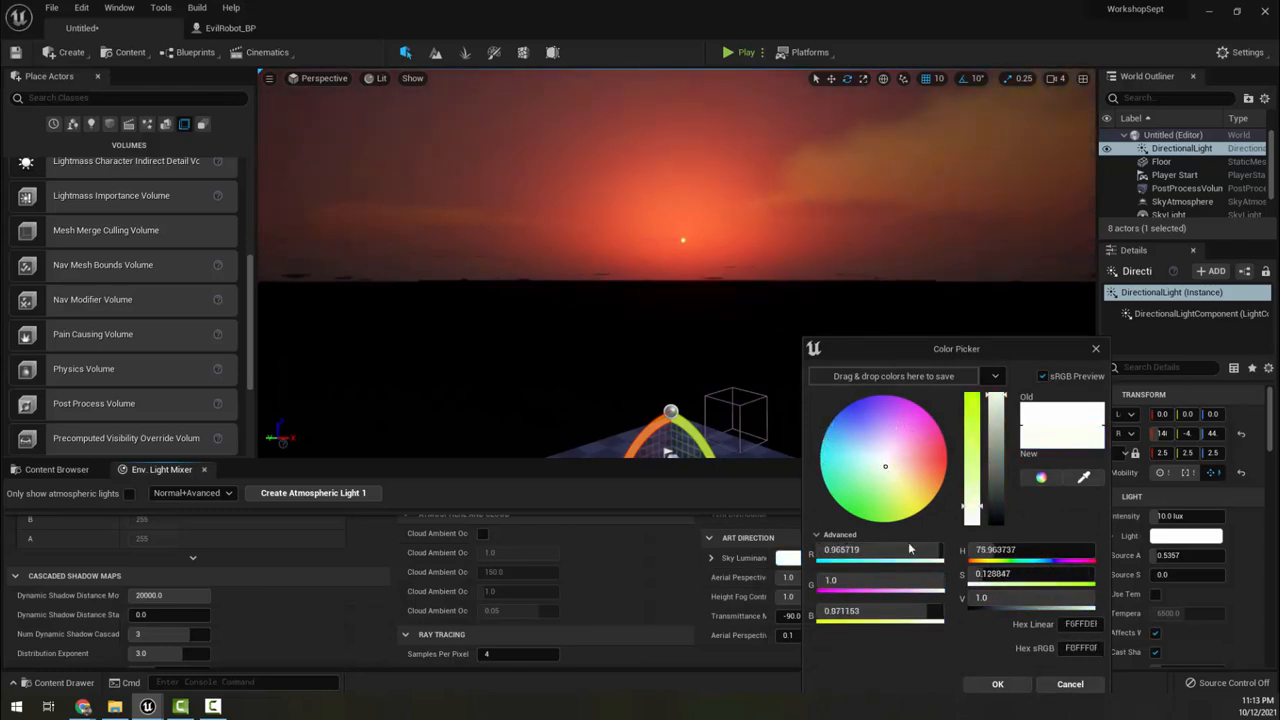
left_click(1060, 684)
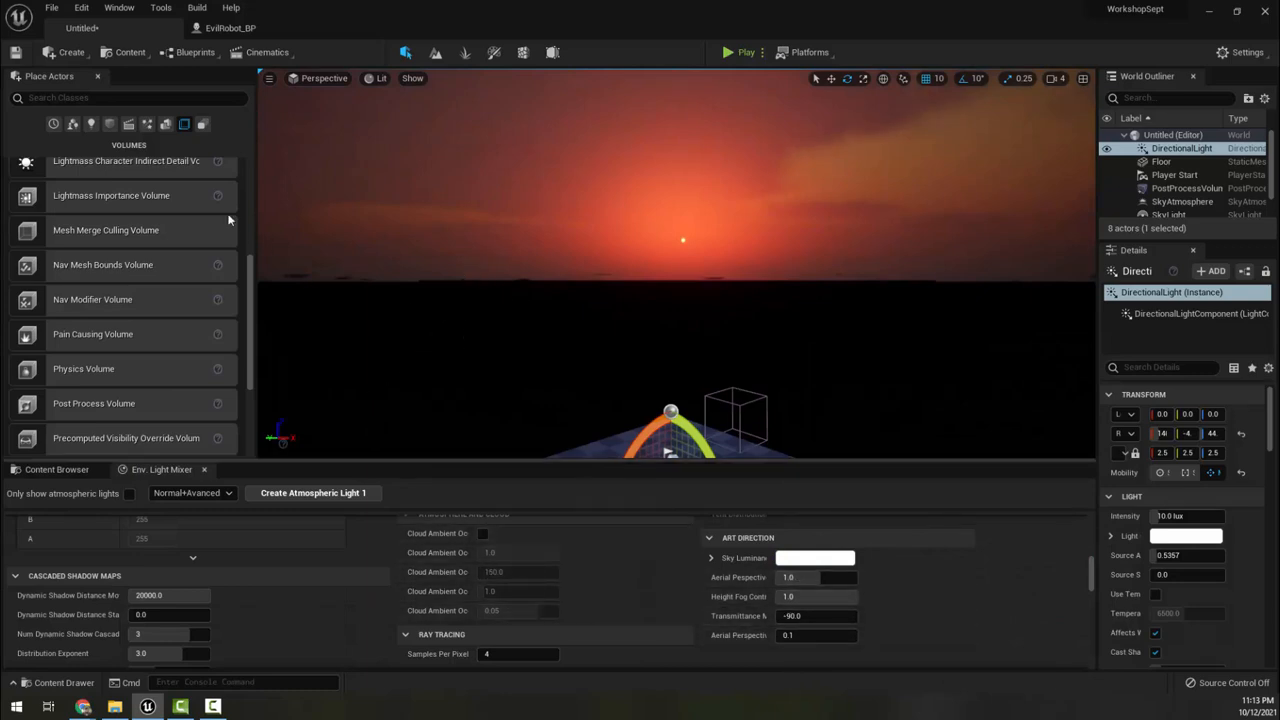
- Search the placeable actors for "exp", add an Exponential Height Fog to the level and move it toward the floor's back corner
scroll(138, 316, "up", 5)
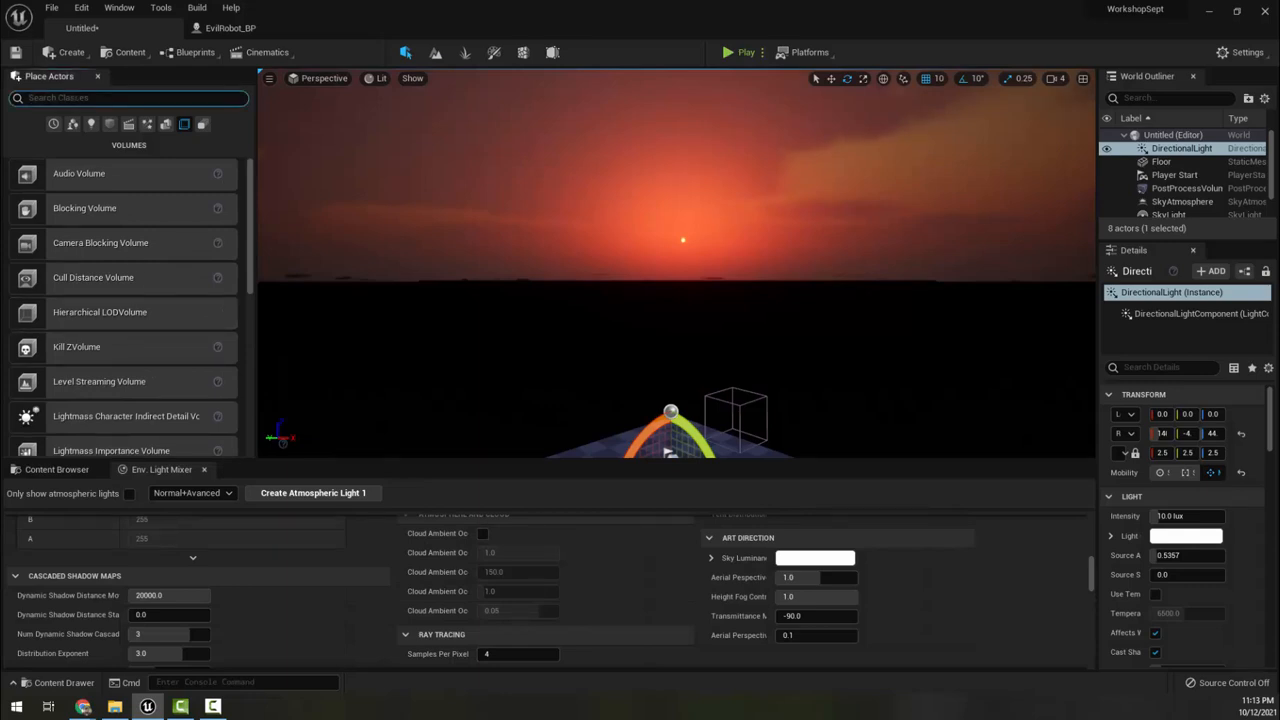
type("exp")
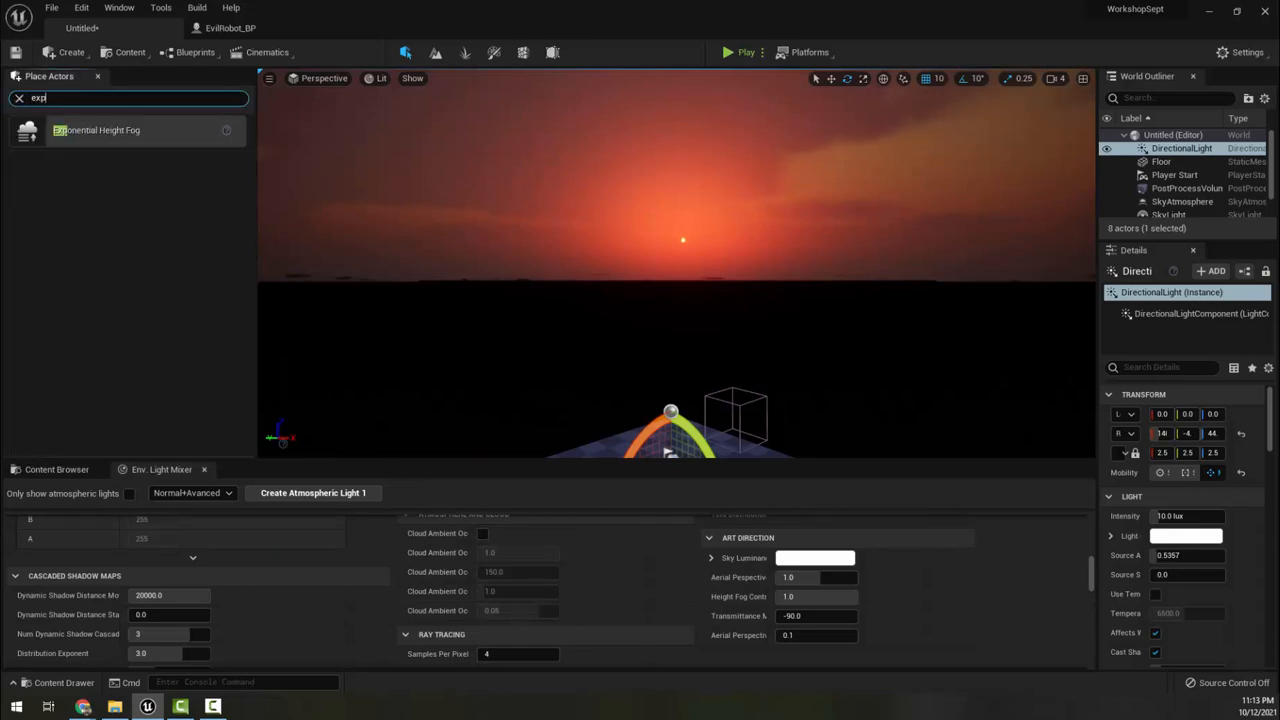
left_click_drag(99, 138, 573, 340)
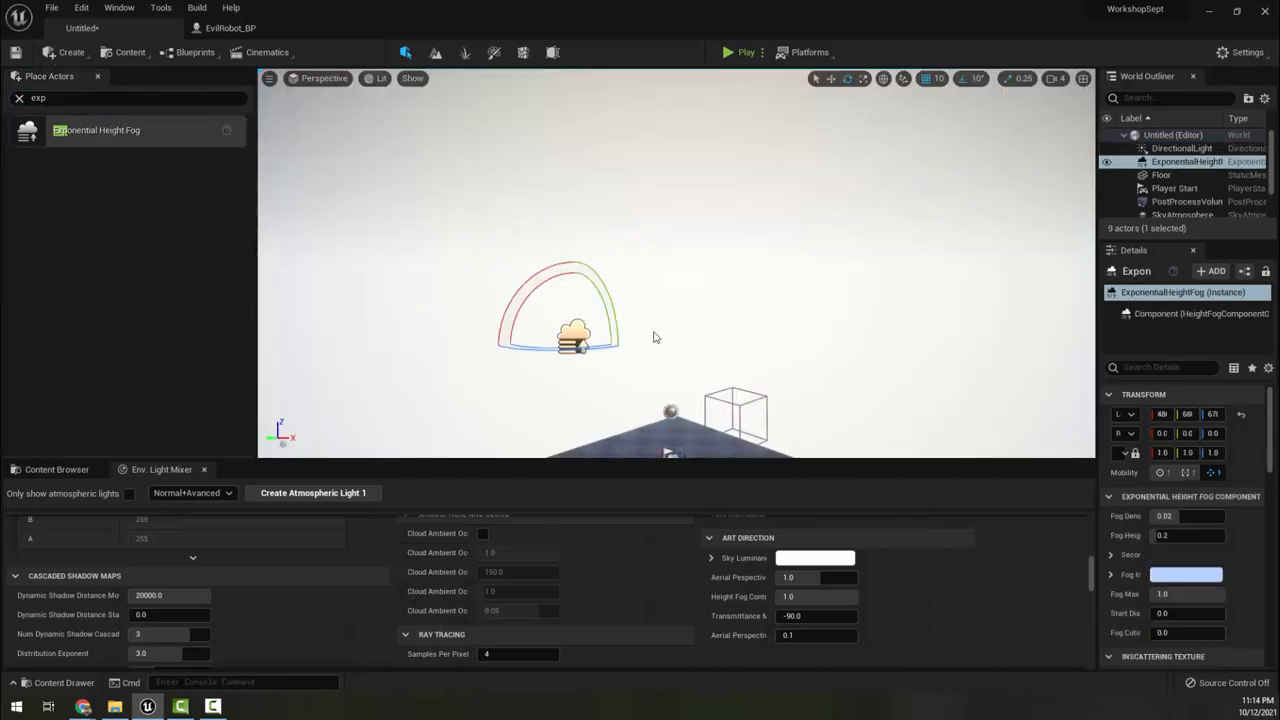
mouse_move(655, 337)
right_mouse_down()
mouse_move(620, 345)
mouse_move(660, 337)
mouse_move(647, 337)
right_mouse_up()
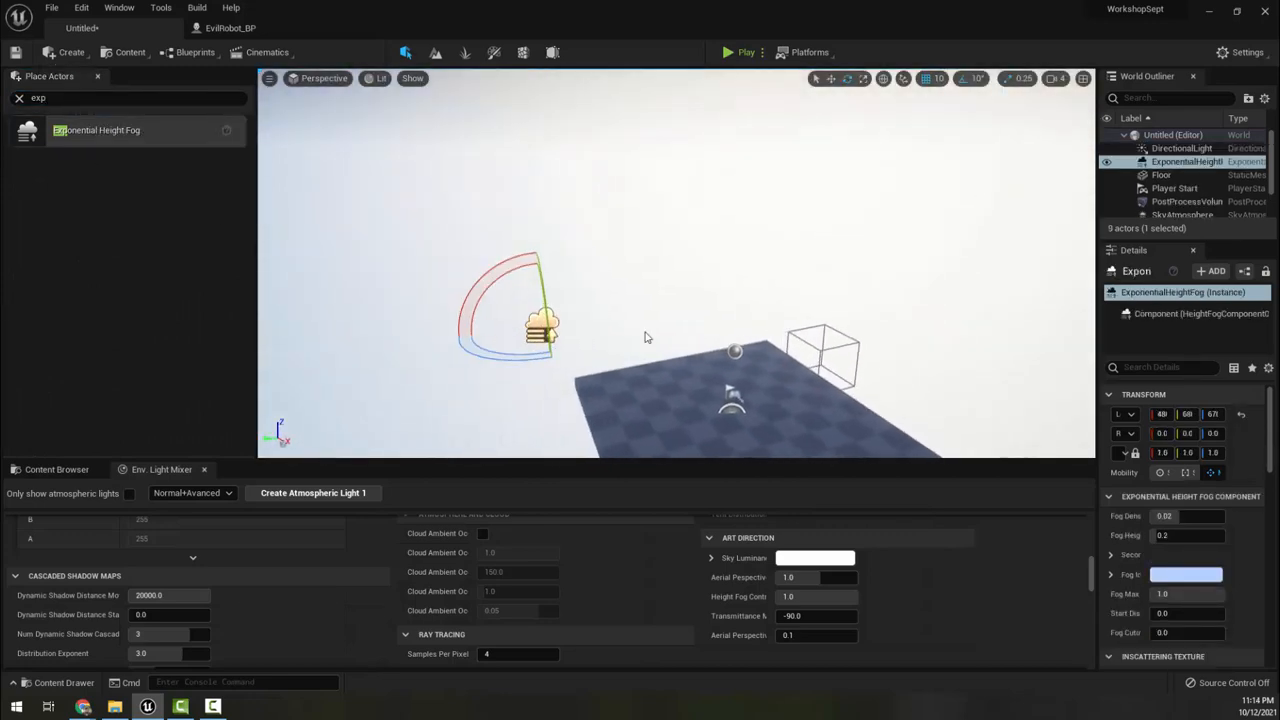
key("w")
left_click_drag(540, 333, 622, 285)
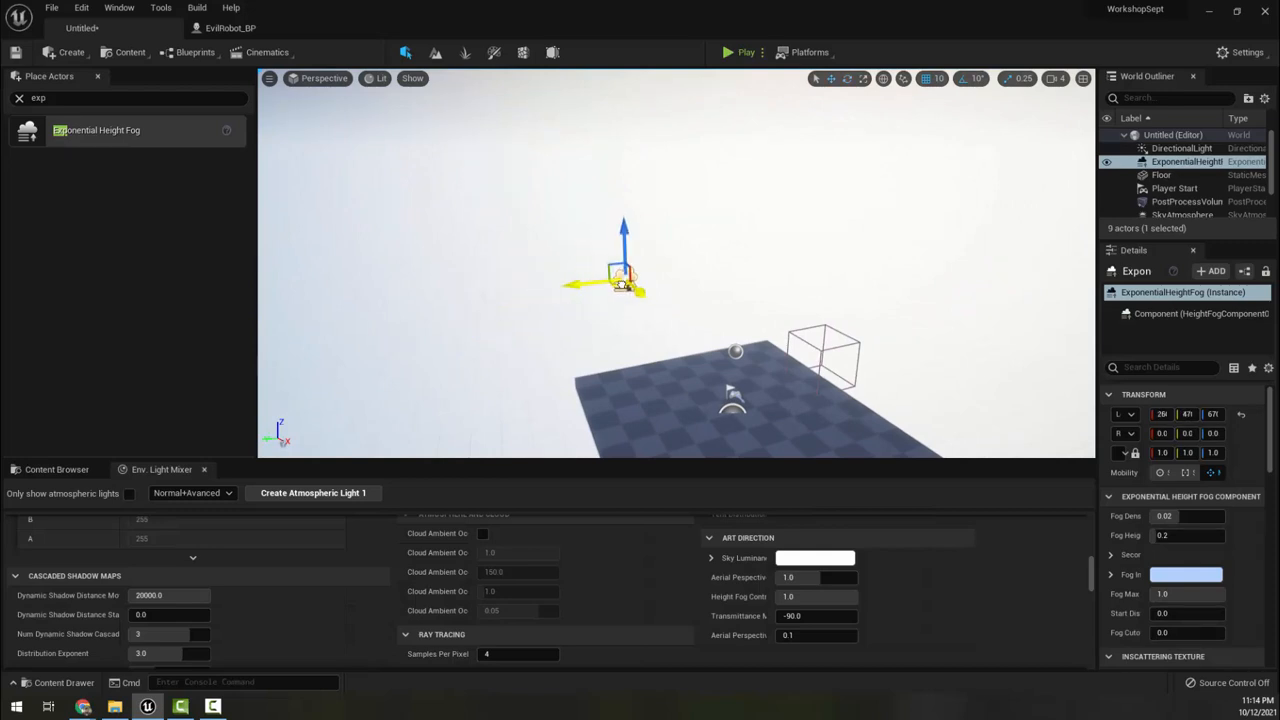
right_click_drag(665, 347, 603, 307)
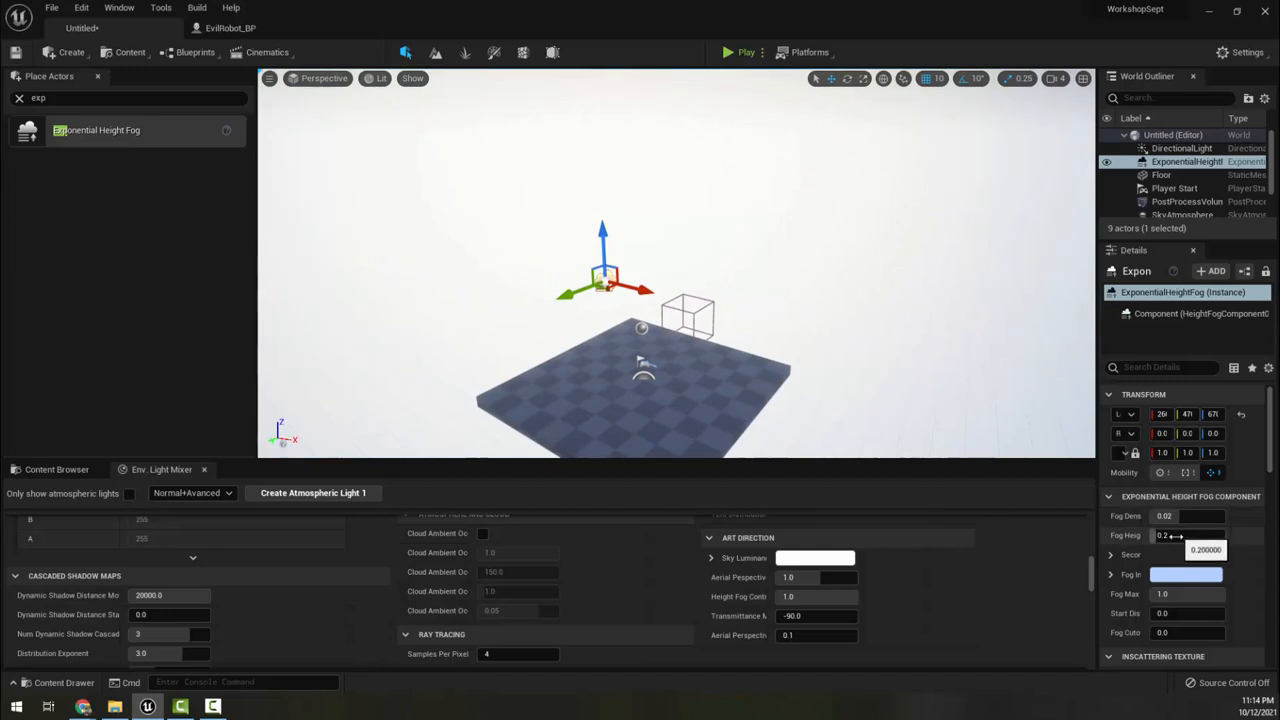
- Set the height fog's inscattering color to black
left_click(1168, 577)
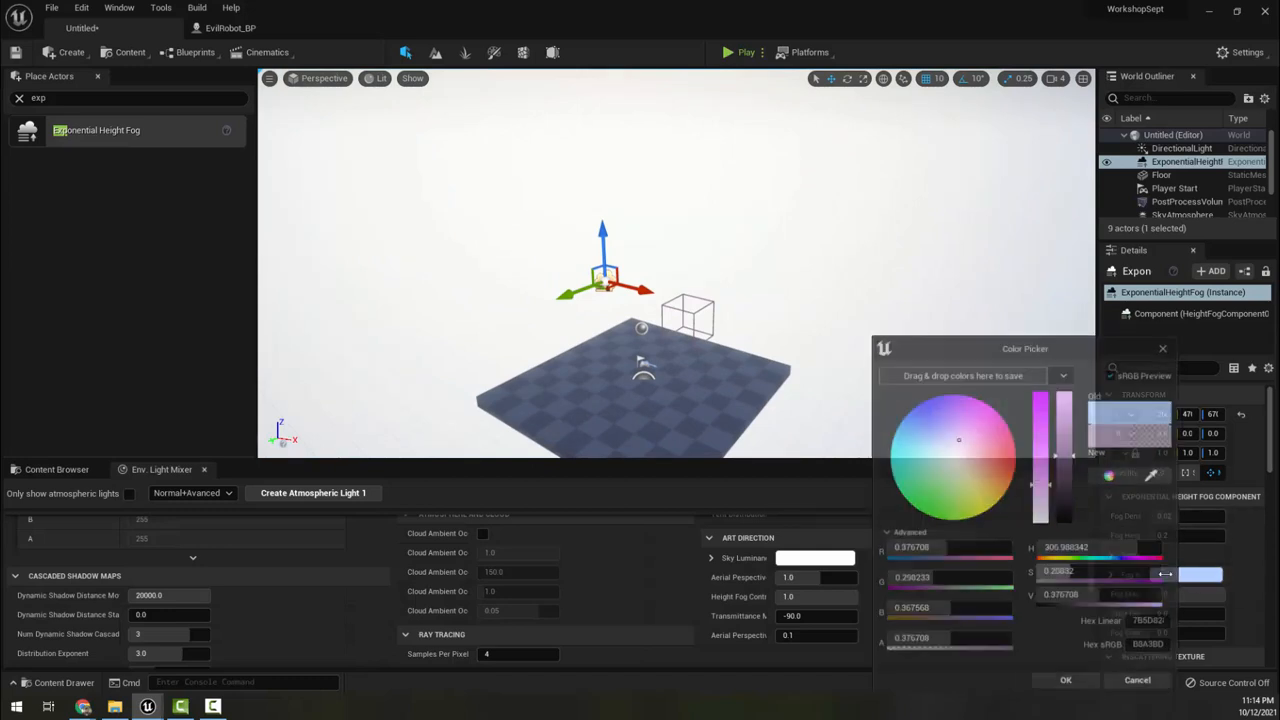
left_click_drag(1068, 455, 1075, 598)
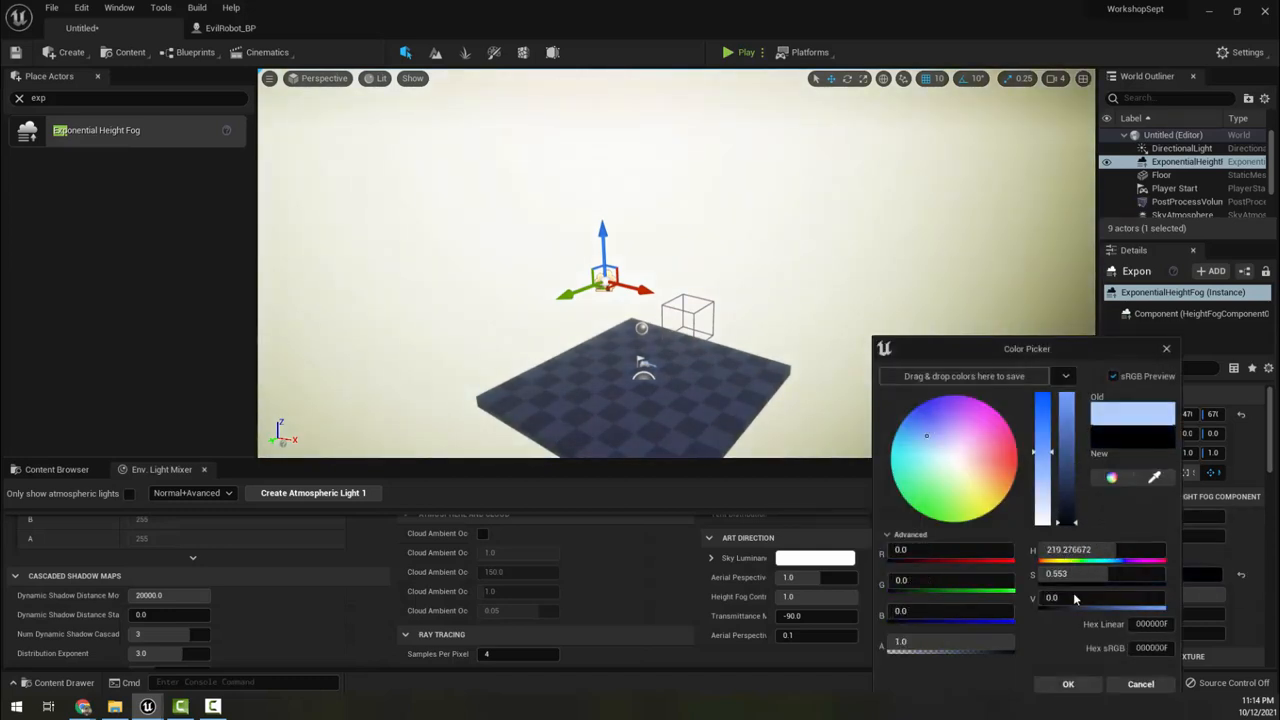
left_click(1068, 684)
- Look through the fog's remaining properties and set the albedo color of its volumetric fog to black
scroll(1203, 614, "down", 2)
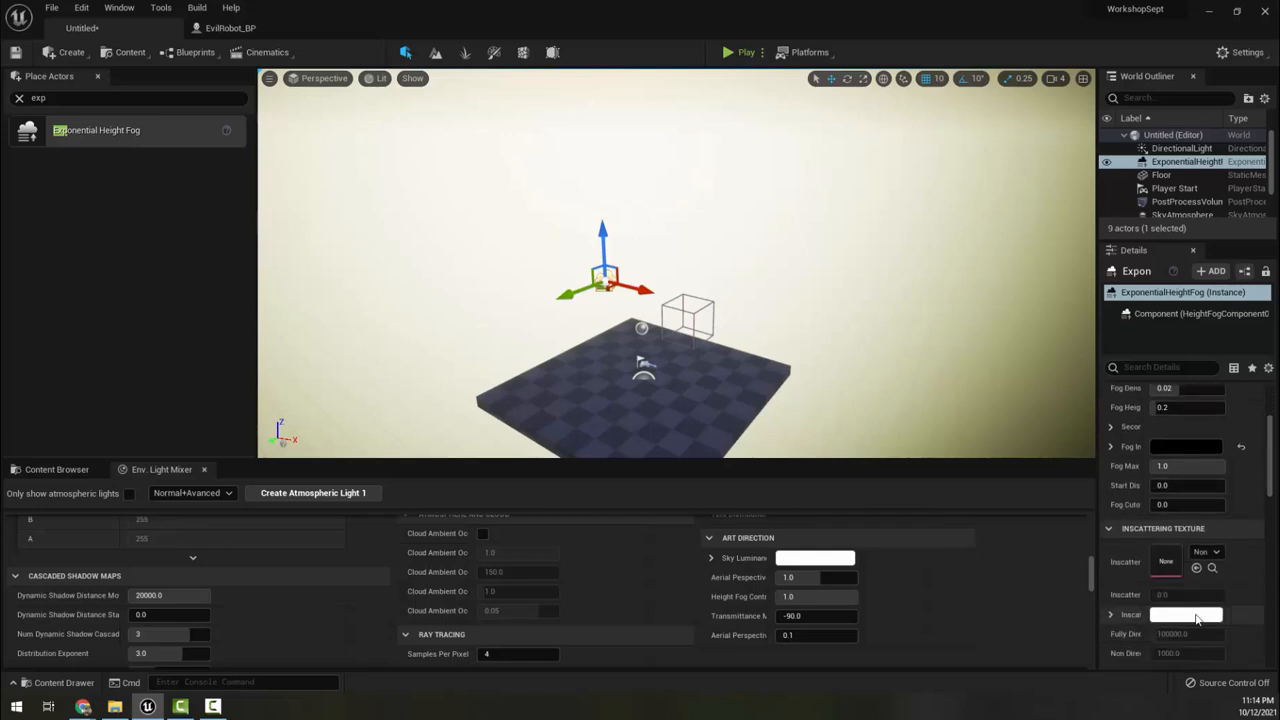
scroll(1200, 618, "down", 4)
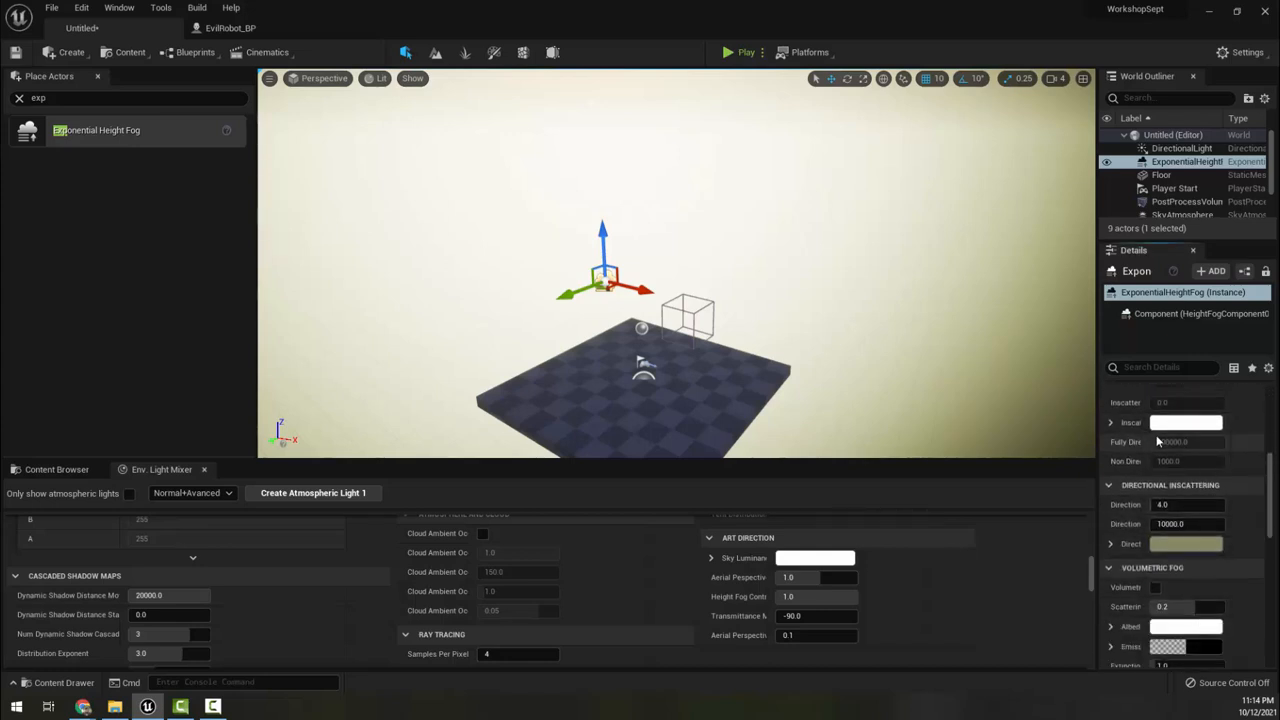
double_click(1176, 427)
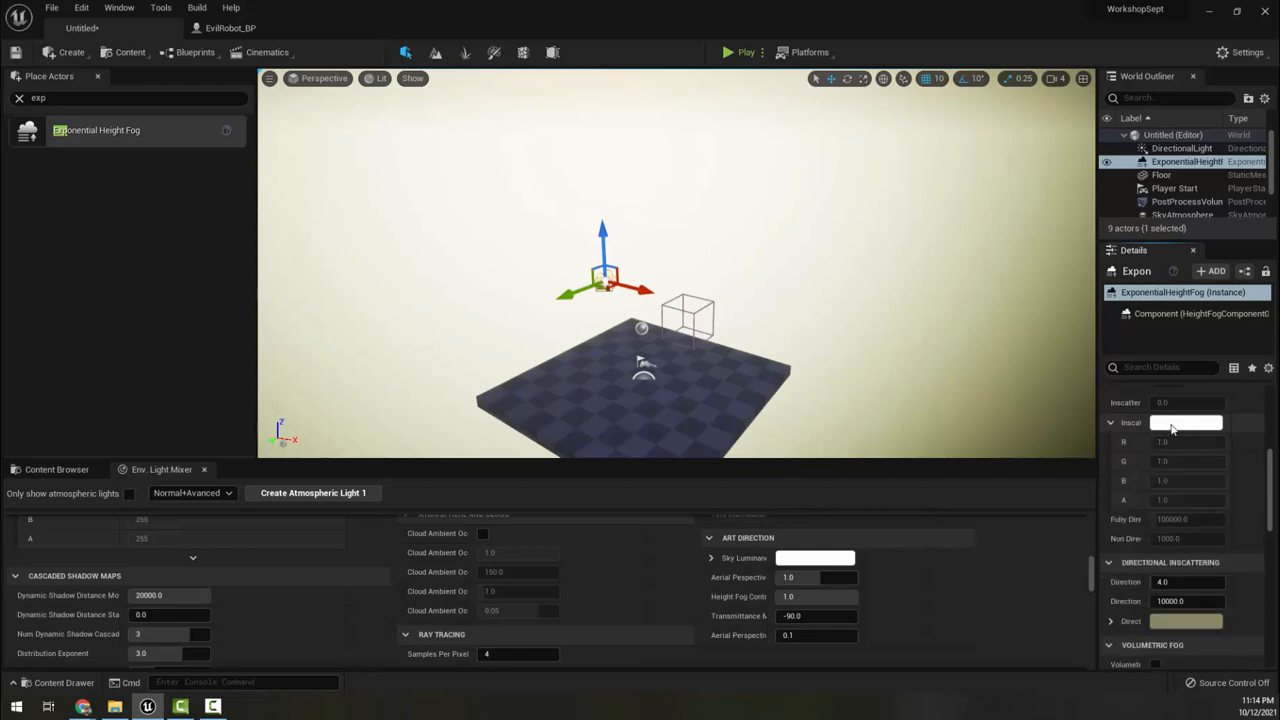
scroll(1192, 571, "down", 10)
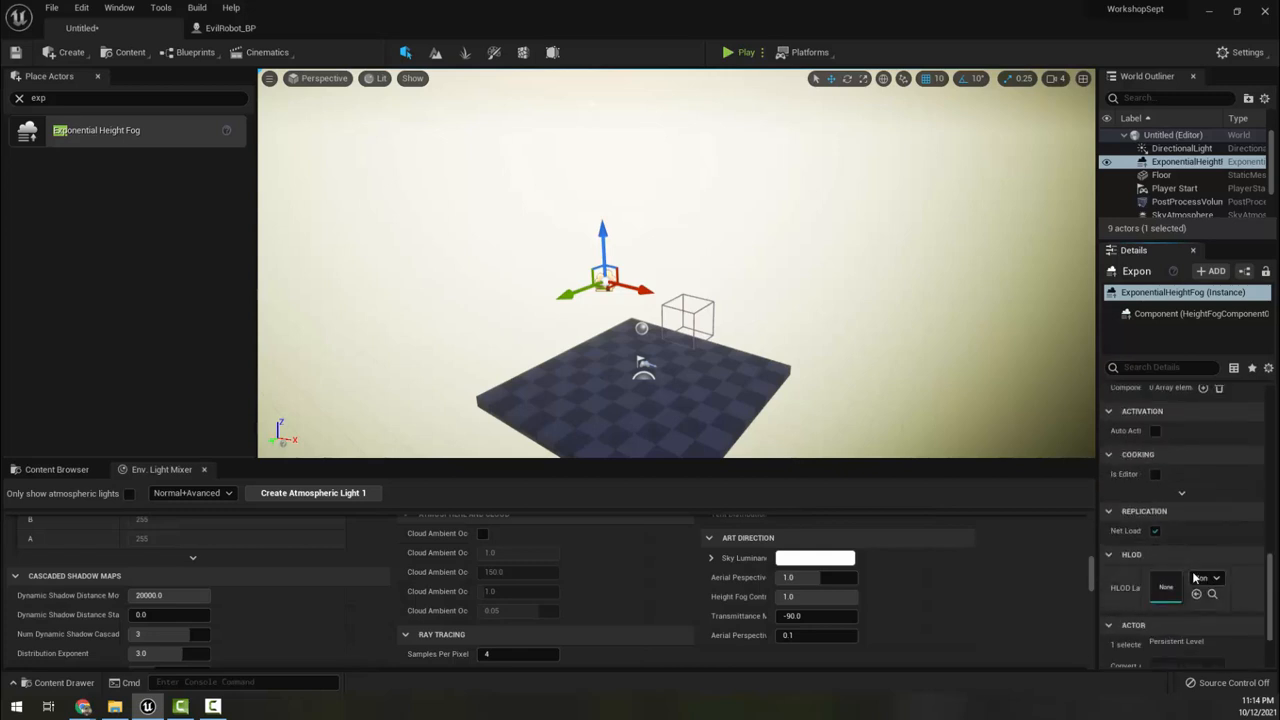
scroll(1194, 577, "down", 3)
left_click_drag(1272, 632, 1272, 522)
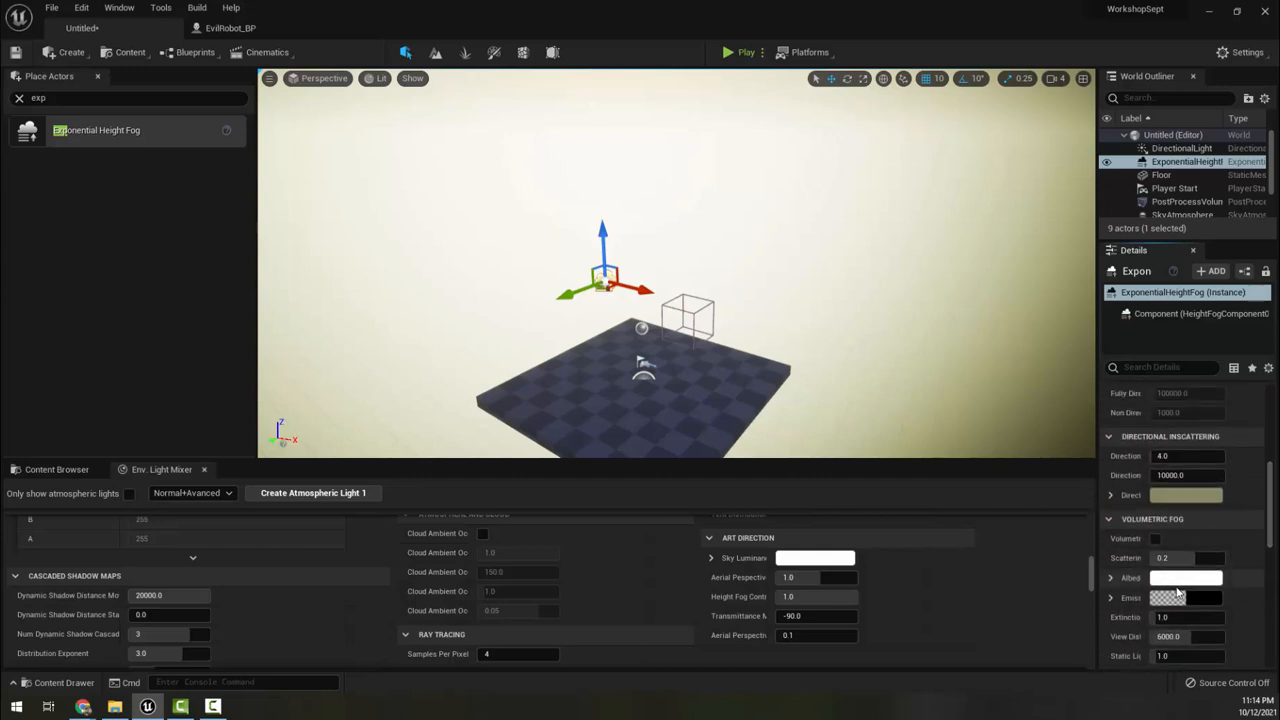
left_click(1175, 580)
left_click_drag(1075, 490, 1075, 524)
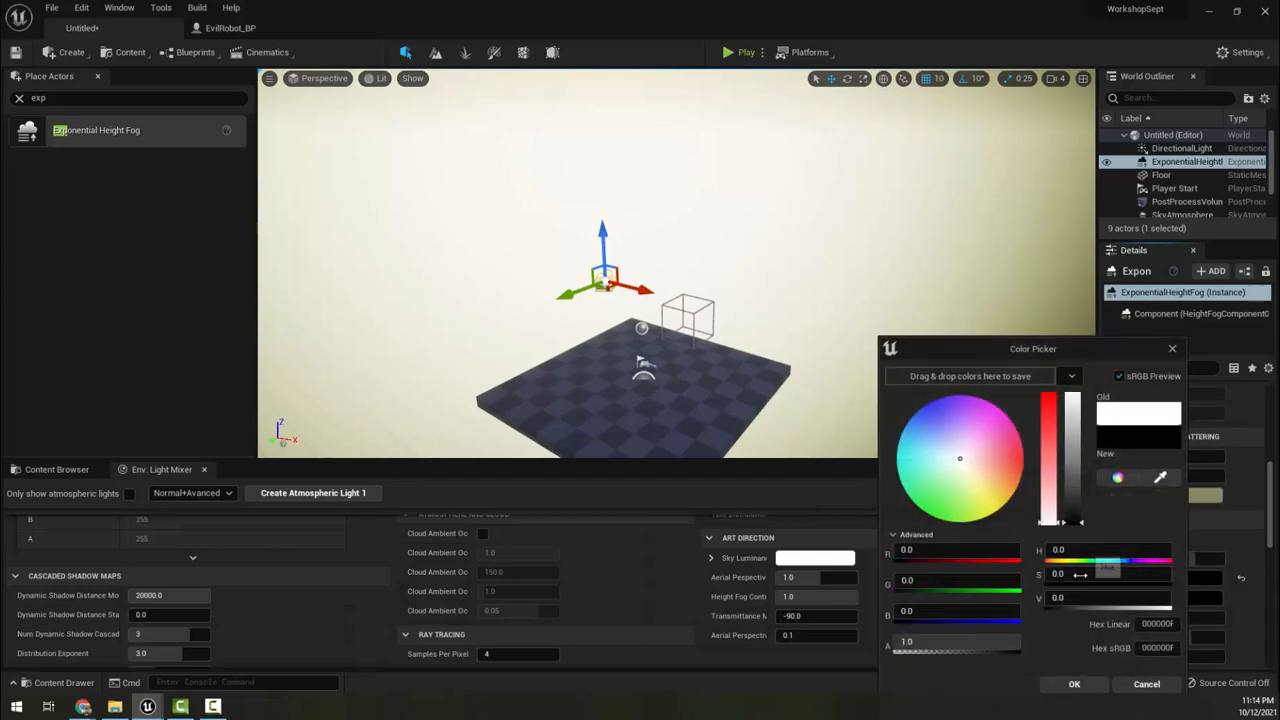
left_click(1074, 684)
- Reduce the height fog's density to about 0.0034
left_click_drag(1270, 532, 1270, 495)
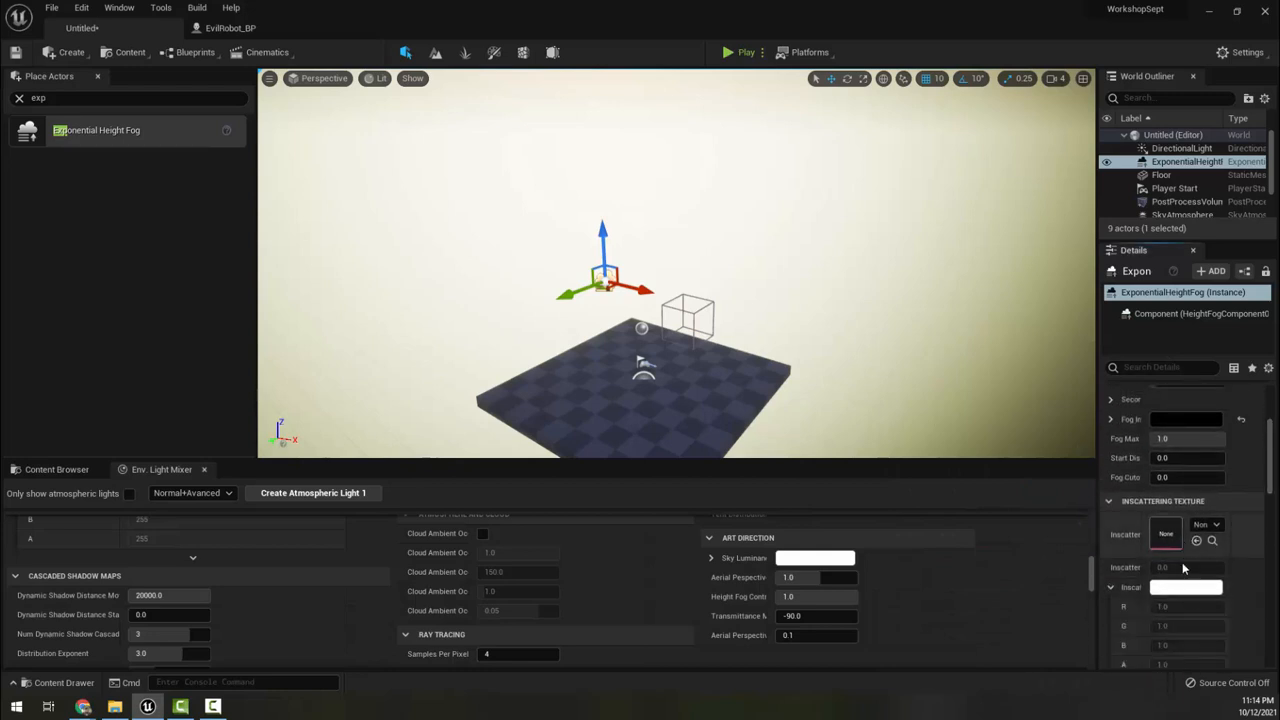
scroll(1145, 563, "up", 2)
scroll(1144, 556, "up", 1)
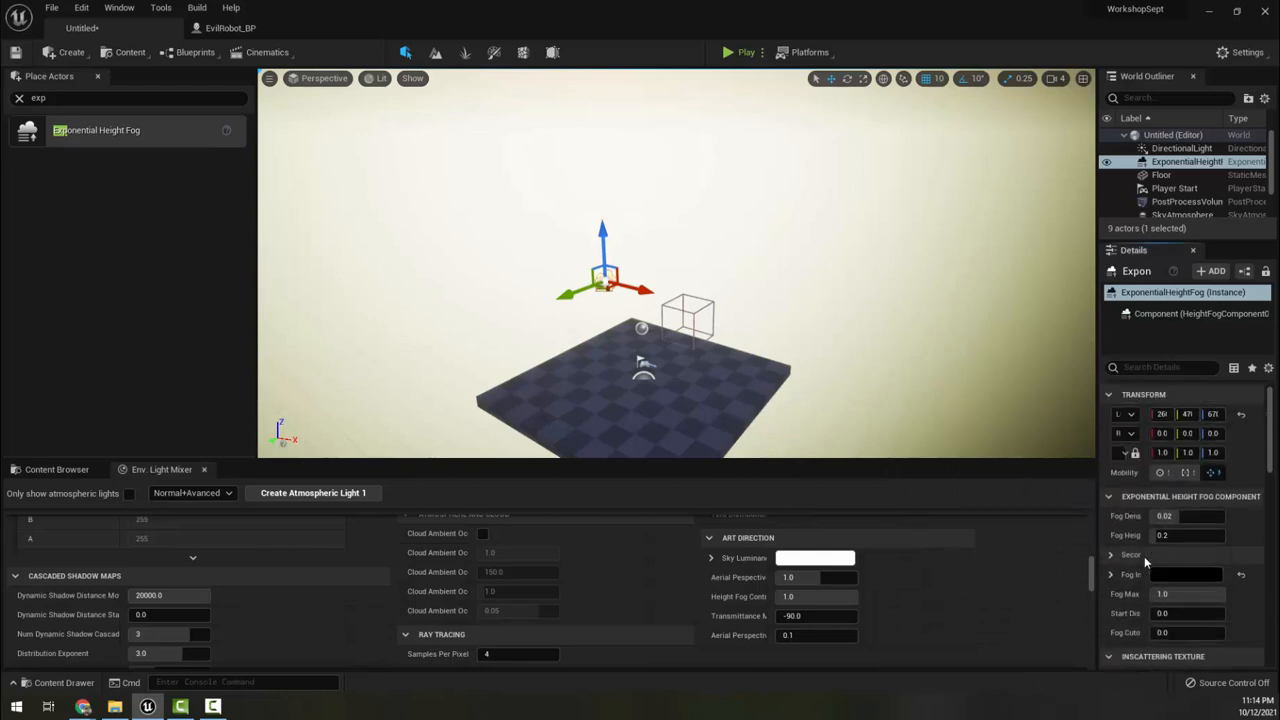
left_click(1176, 516)
left_click_drag(1173, 516, 1156, 516)
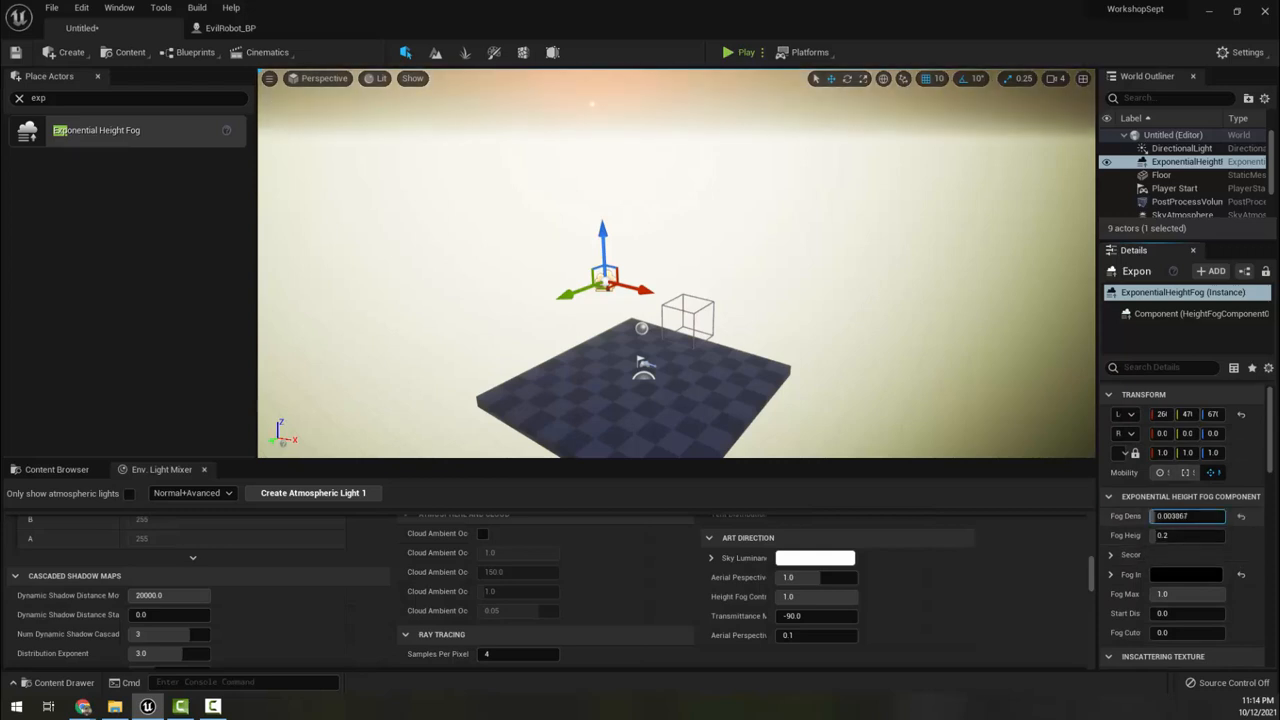
- Lower the height fog actor vertically until it sits close to the floor
mouse_move(892, 382)
right_mouse_down()
mouse_move(866, 298)
mouse_move(900, 375)
right_mouse_up()
mouse_move(657, 226)
right_mouse_down()
mouse_move(700, 330)
mouse_move(657, 224)
right_mouse_up()
left_click_drag(605, 160, 606, 330)
right_click_drag(803, 334, 852, 356)
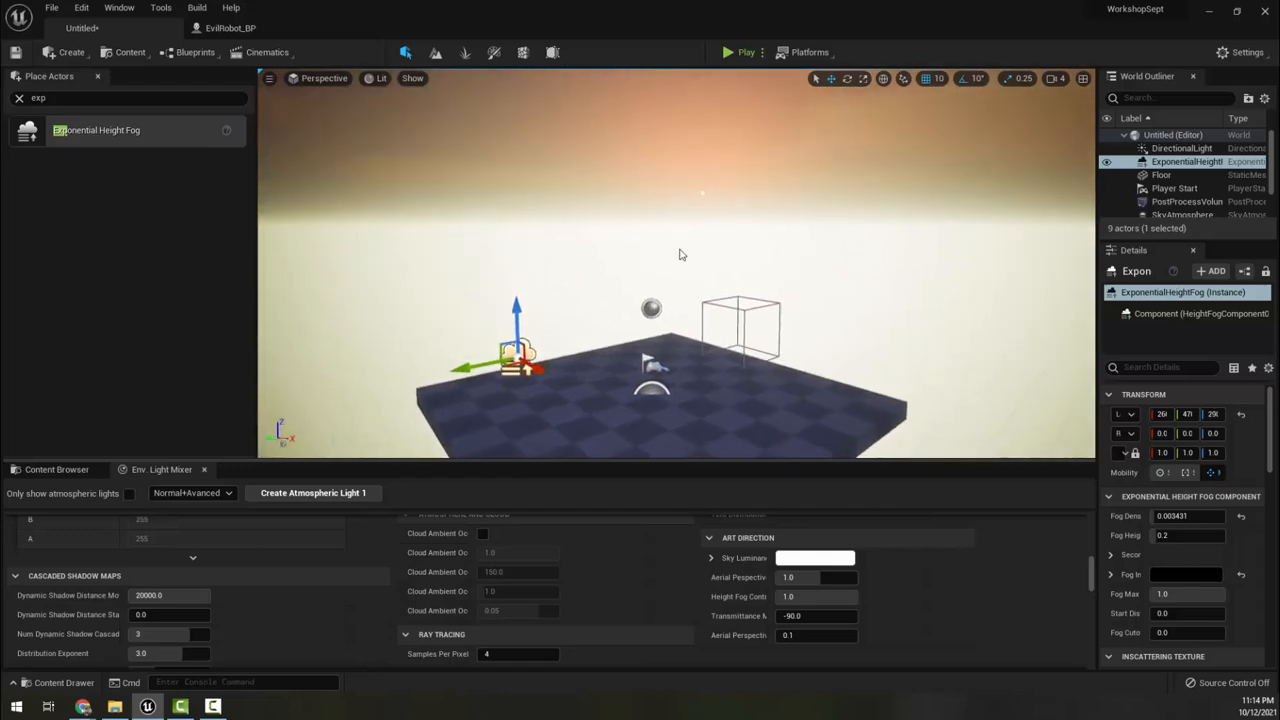
- Rotate the sun slightly and reduce the directional light's intensity to about 5.18 lux
key("ctrl+l")
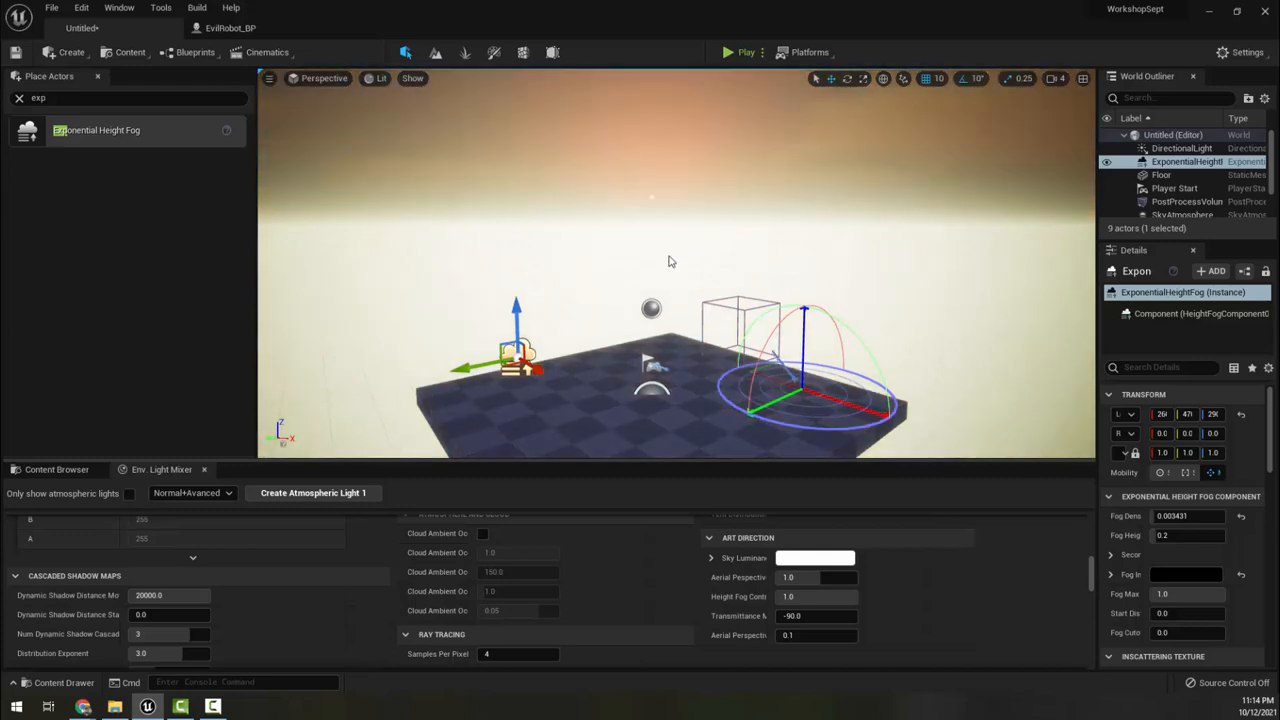
left_click(1172, 148)
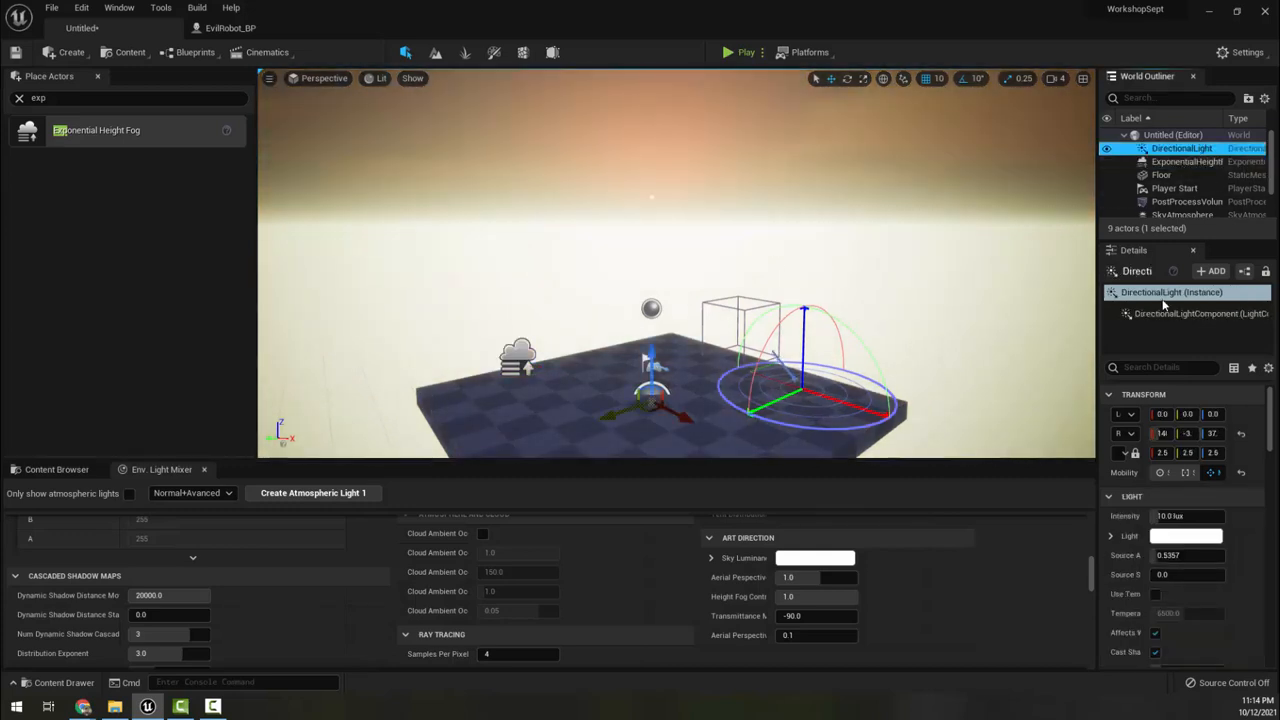
left_click(1155, 515)
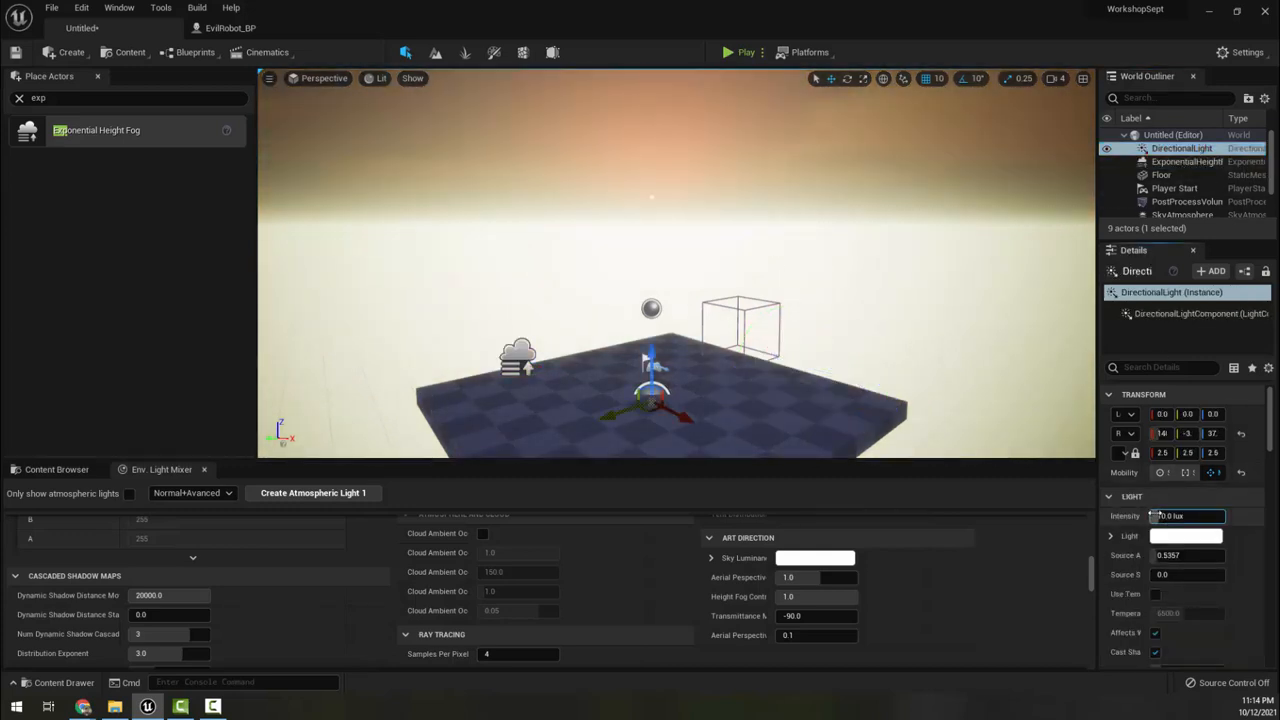
left_click_drag(1155, 516, 1152, 516)
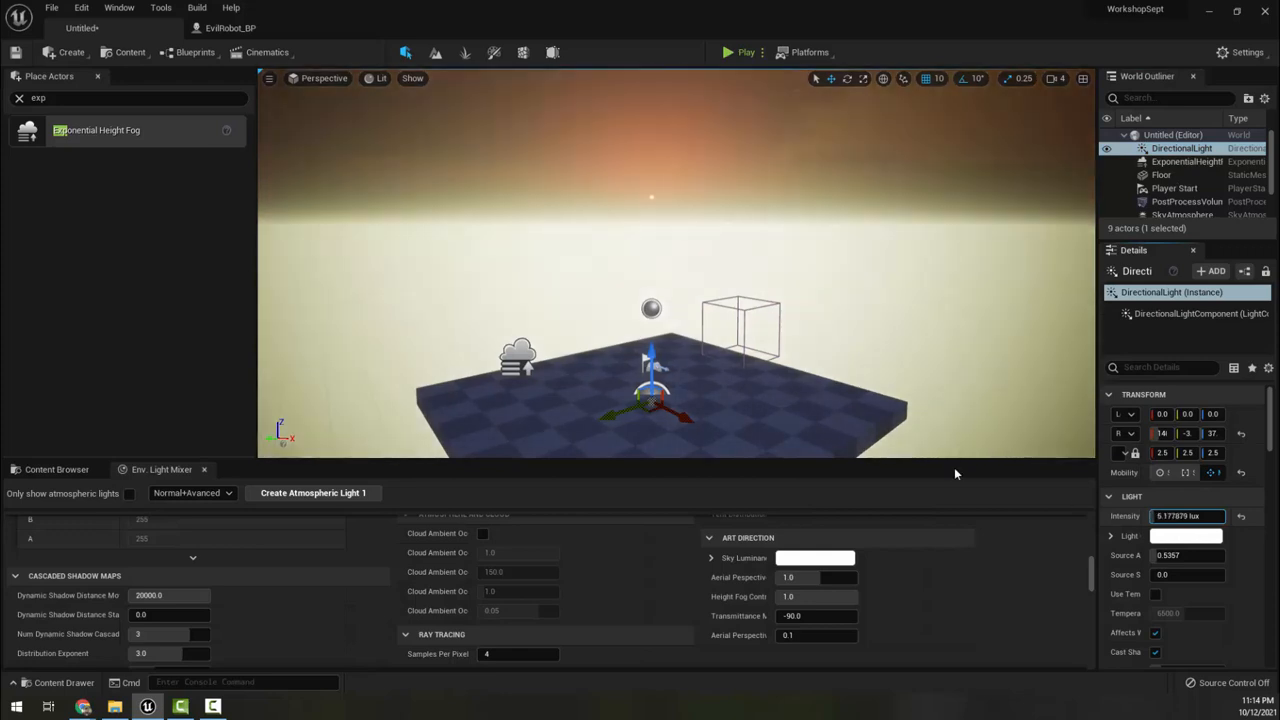
- Reduce the height fog's falloff to about 0.148 and its density to about 0.0017, and inspect the horizon around the floor
left_click(538, 358)
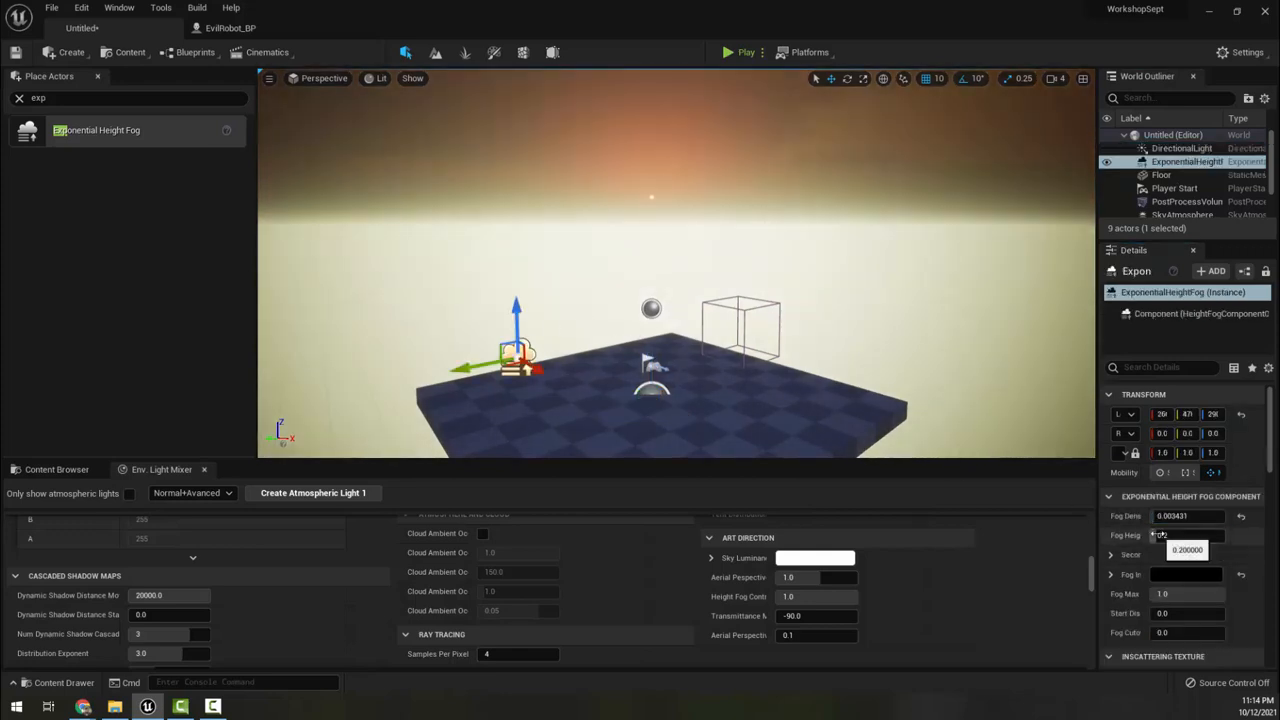
left_click_drag(1153, 535, 1154, 516)
mouse_move(667, 268)
right_mouse_down()
mouse_move(590, 298)
mouse_move(582, 220)
mouse_move(455, 245)
mouse_move(330, 190)
mouse_move(661, 250)
right_mouse_up()
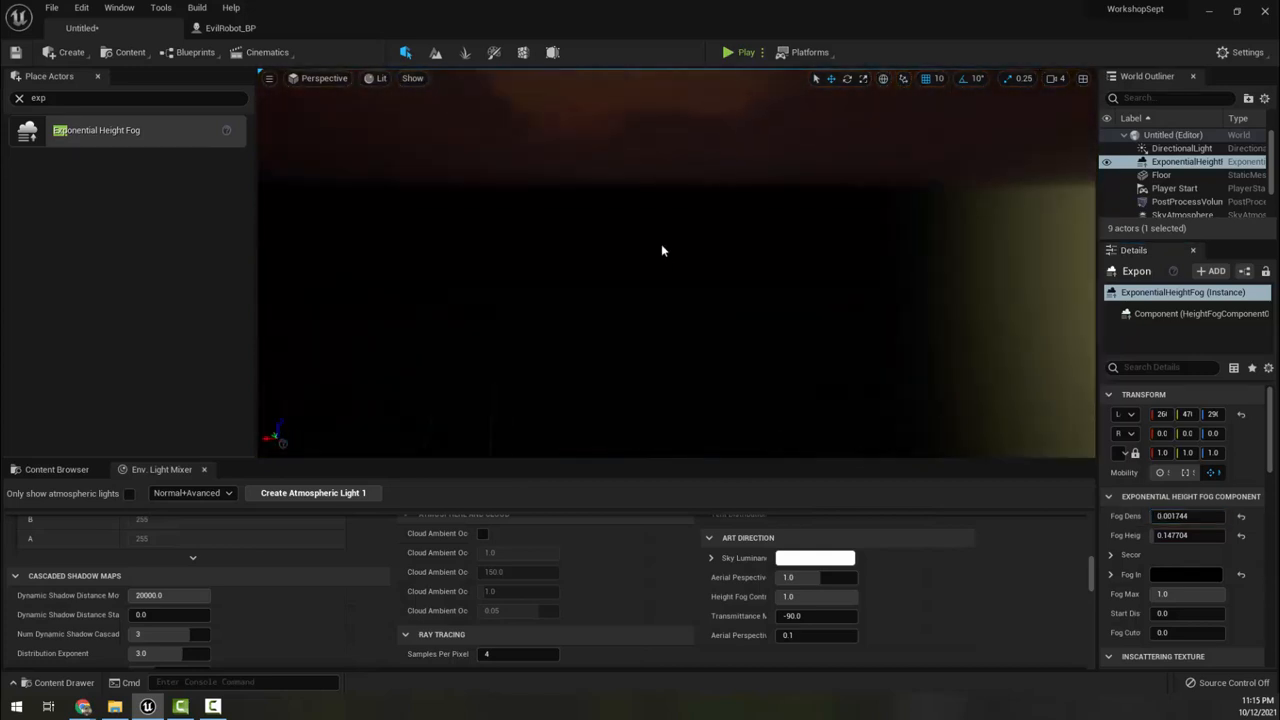
right_click_drag(717, 77, 925, 84)
key("w")
key("s")
key("w")
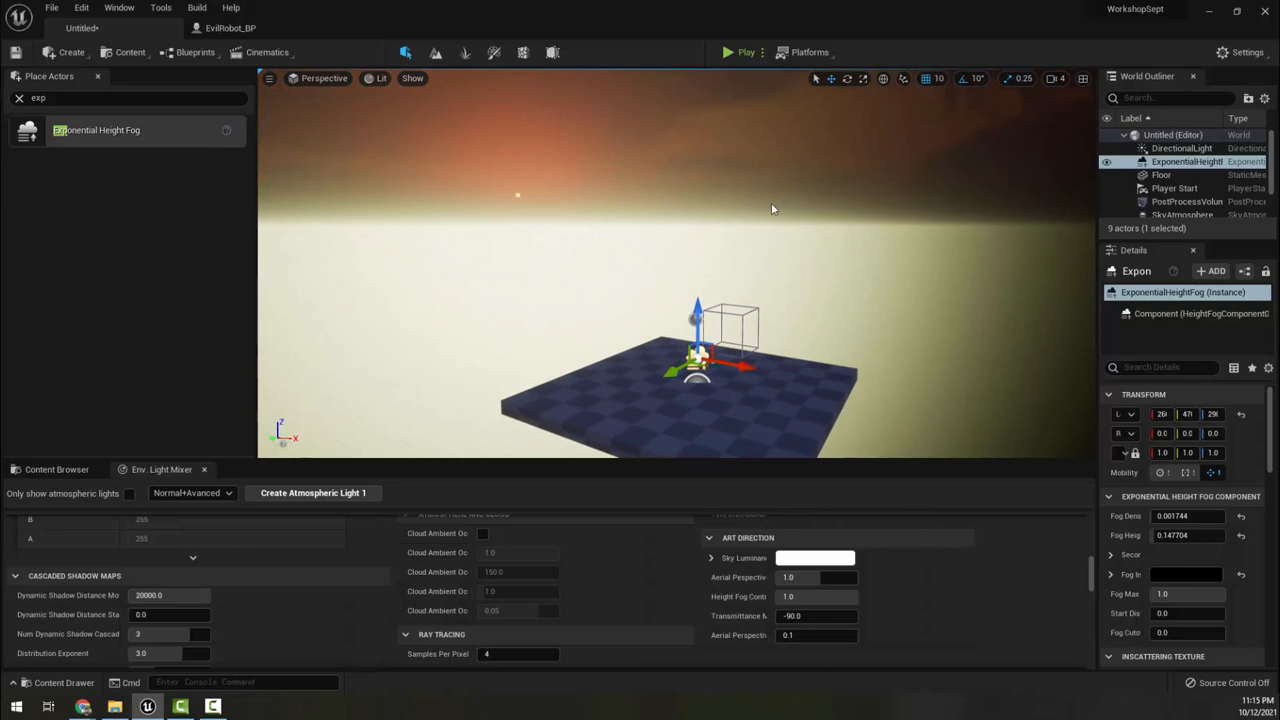
- Rotate the sun to test the fog under different light, and delete the stray point light at the floor's edge
key("ctrl+l")
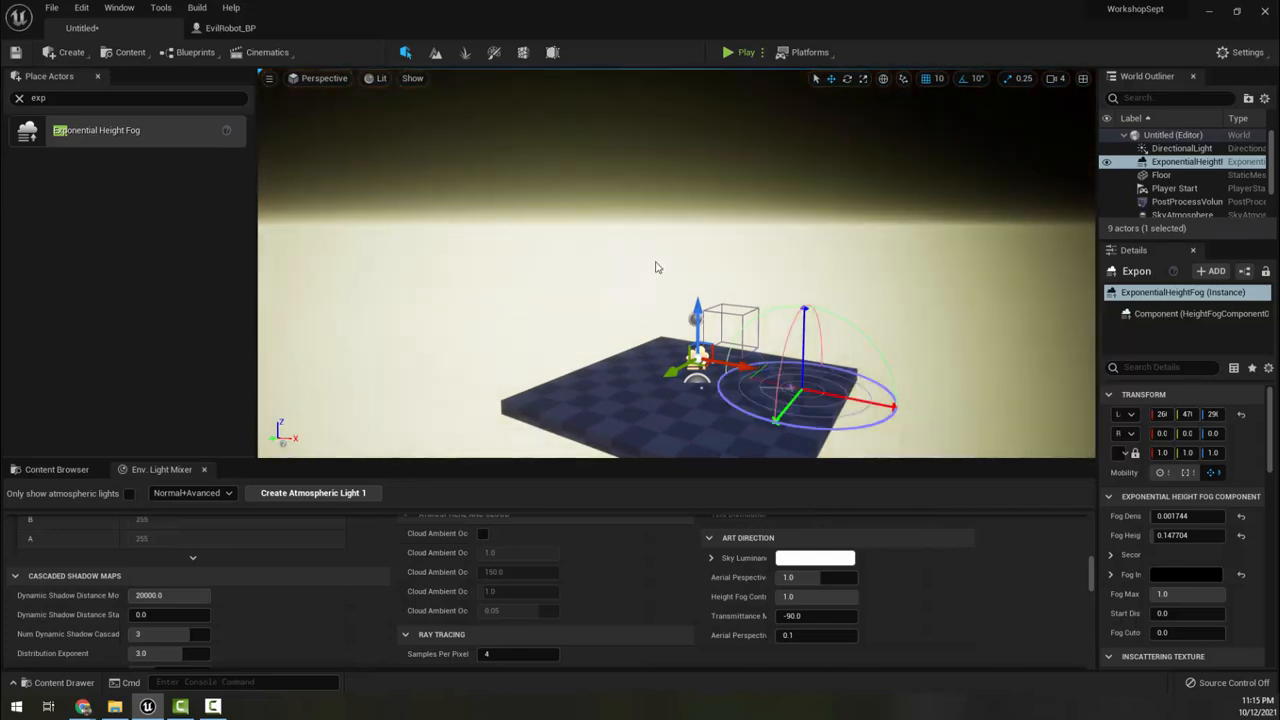
key("ctrl+l")
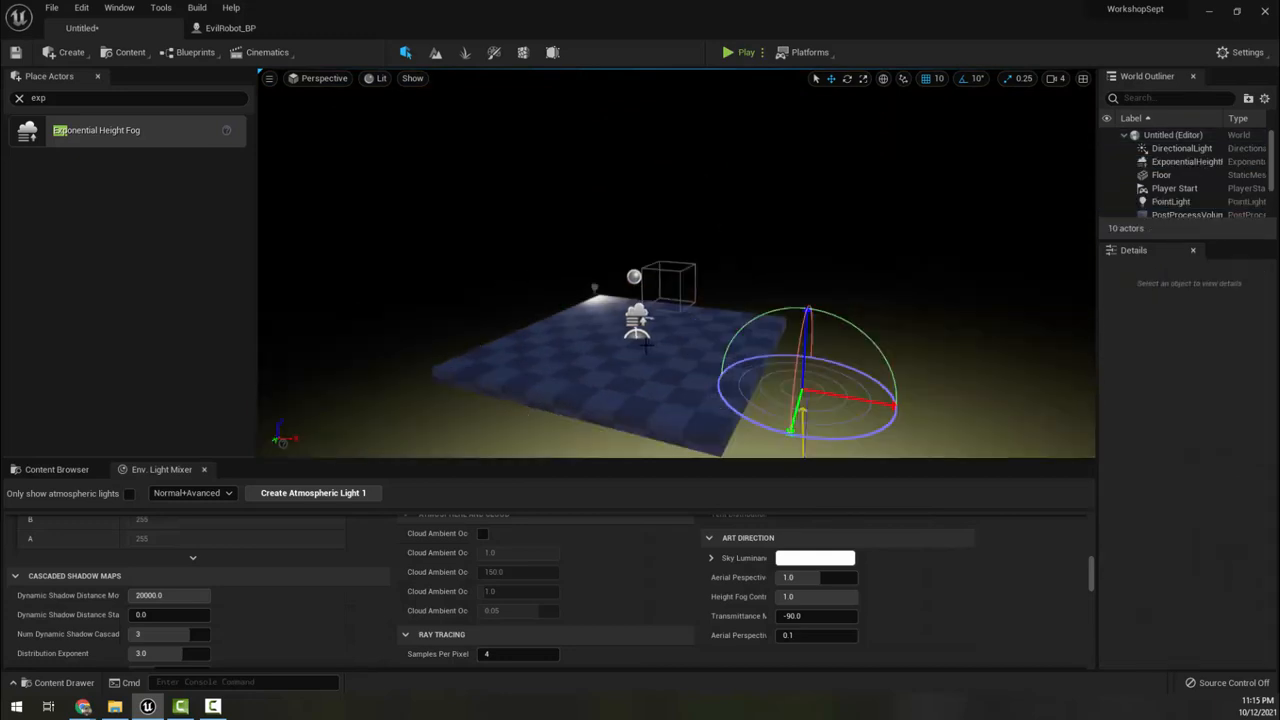
right_click_drag(388, 205, 364, 205)
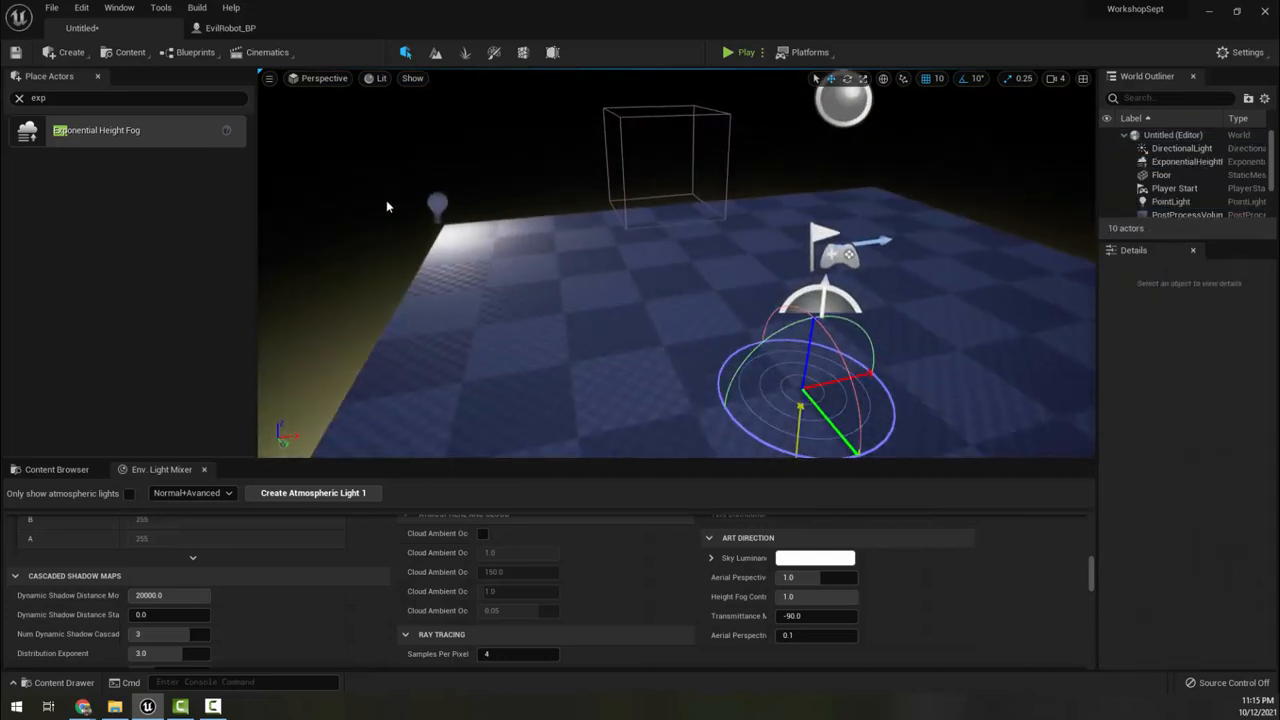
left_click(437, 203)
key("Delete")
- Undo the point light's deletion and placement, the sun rotations, and the height fog's falloff and density edits
right_click_drag(600, 324, 540, 410)
key("ctrl+z")
key("ctrl+z")
key("ctrl+z")
key("ctrl+z")
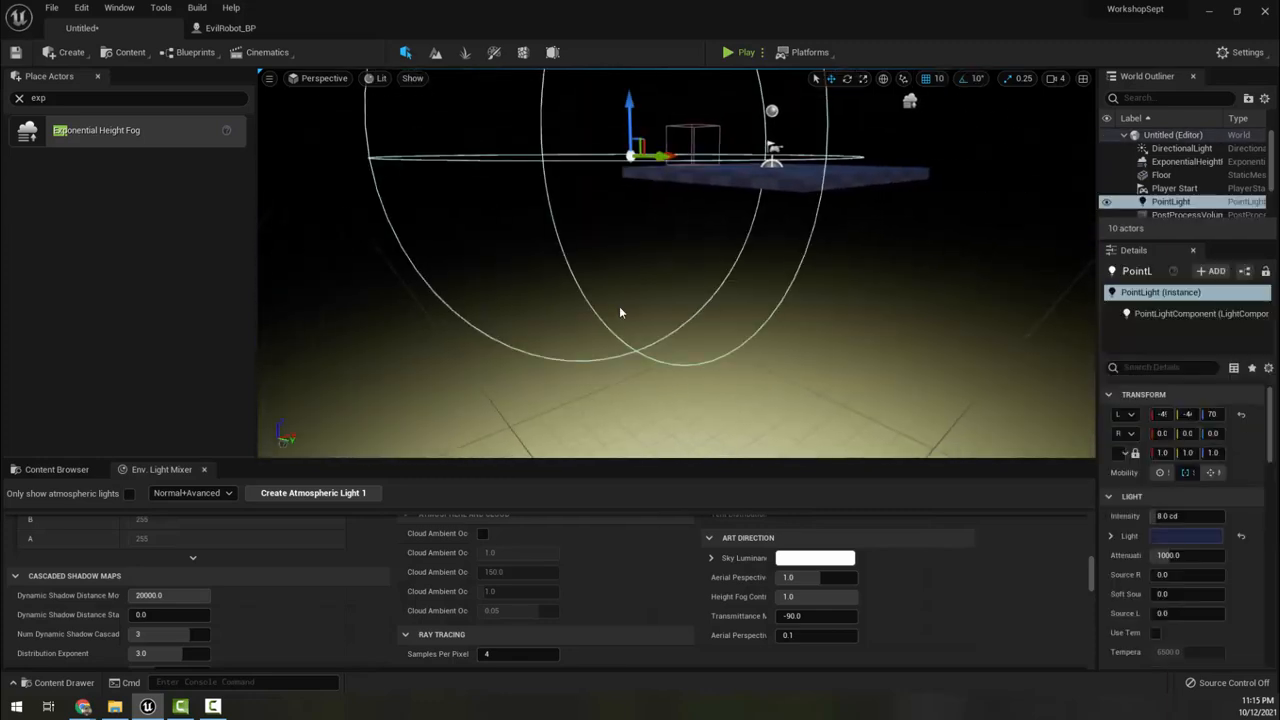
key("ctrl+z")
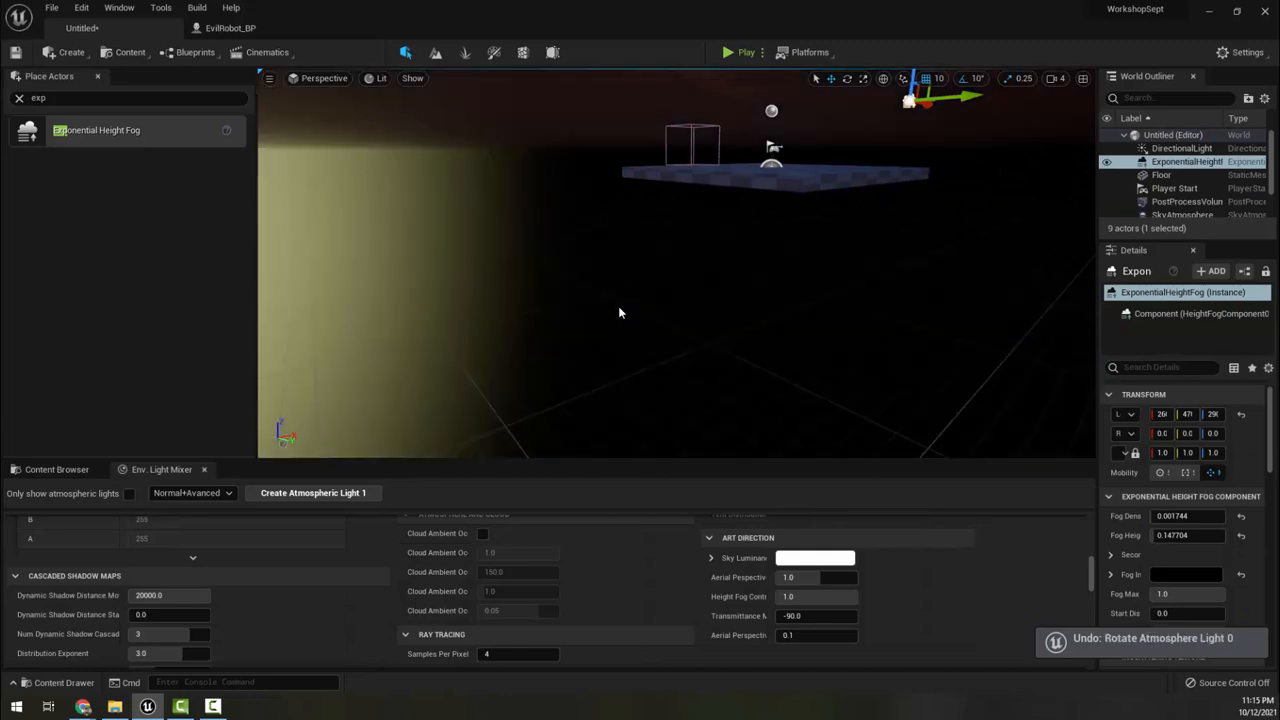
key("ctrl+z")
- Delete the exponential height fog actor and look over the sunset sky above the floor
key("f")
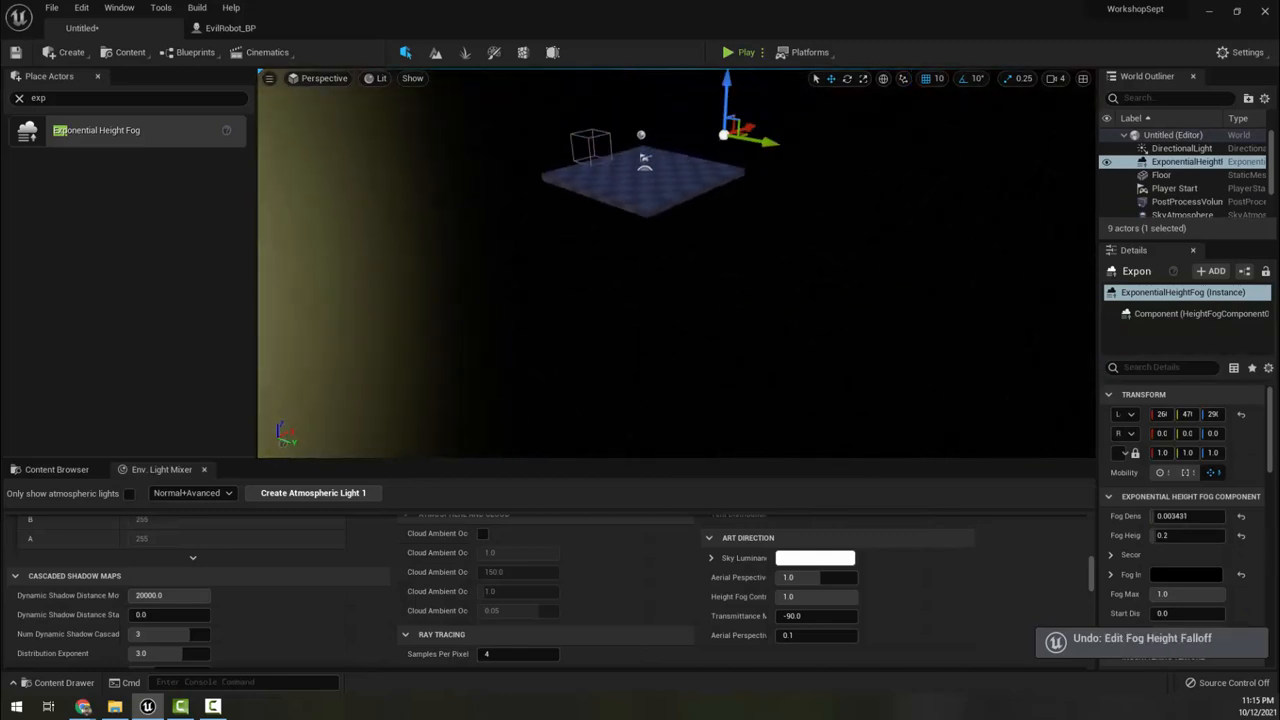
key("Delete")
right_click_drag(775, 268, 707, 325)
key("w")
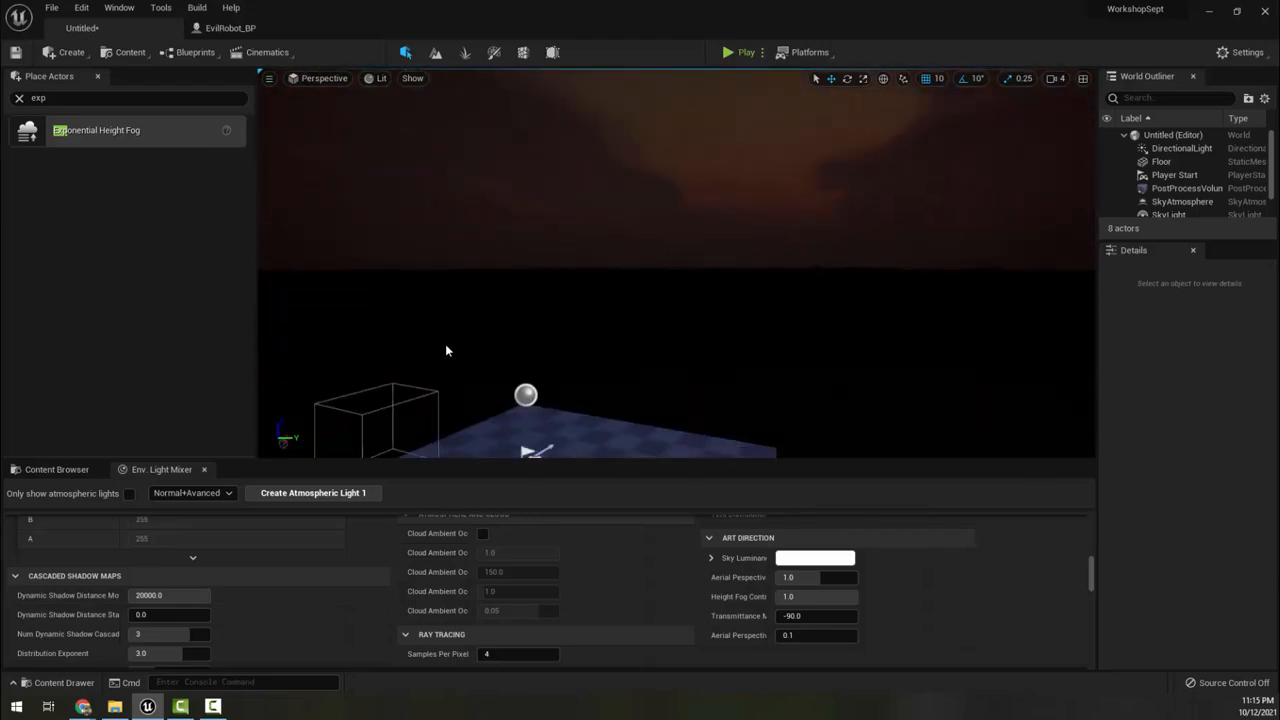